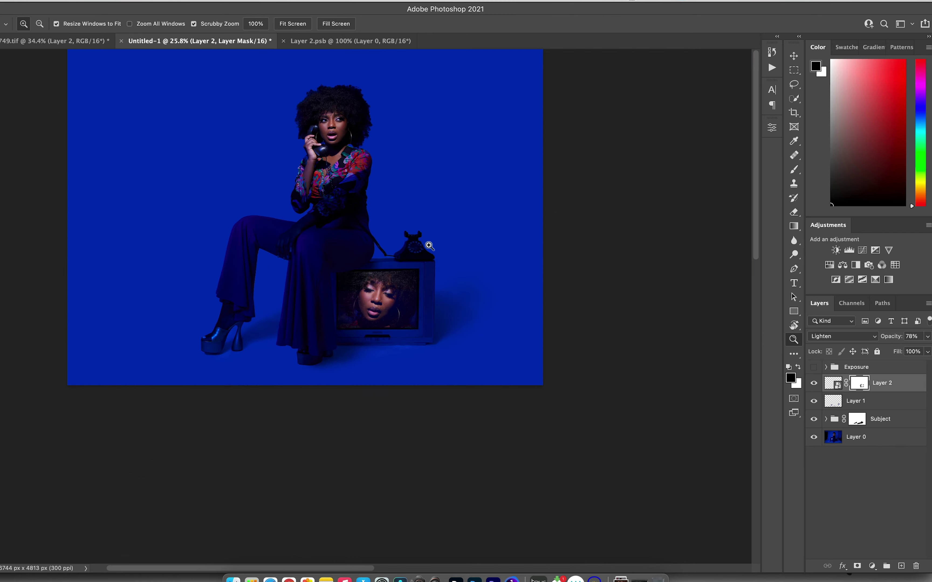
pyautogui.scroll(10, 349, 303)
pyautogui.scroll(-5, 349, 303)
pyautogui.scroll(4, 349, 303)
pyautogui.press('6')
pyautogui.press('3')
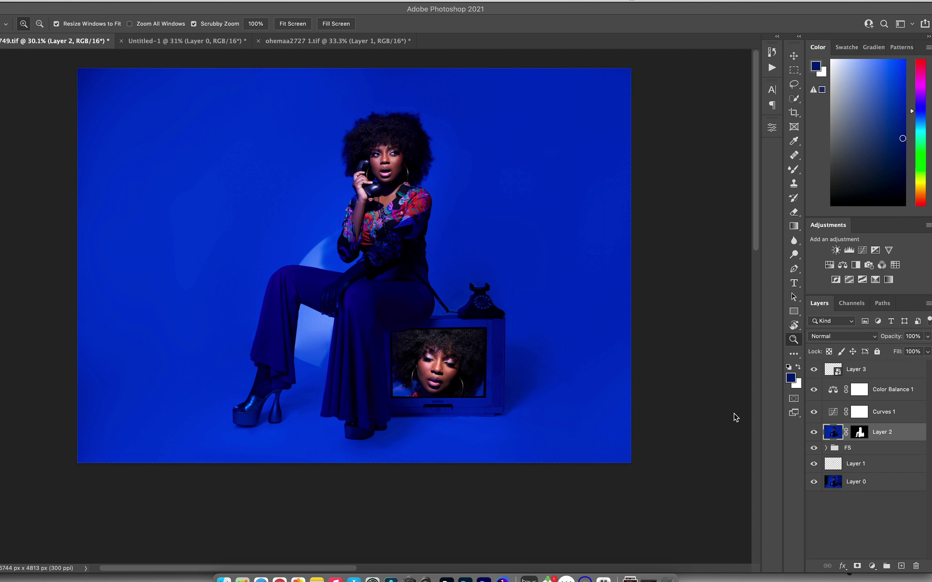
# Step: Compare the retouched composite with the original Layer 0 alone, examining the backdrop area between the subject's legs
pyautogui.keyDown('alt'); pyautogui.click(814, 482); pyautogui.keyUp('alt')
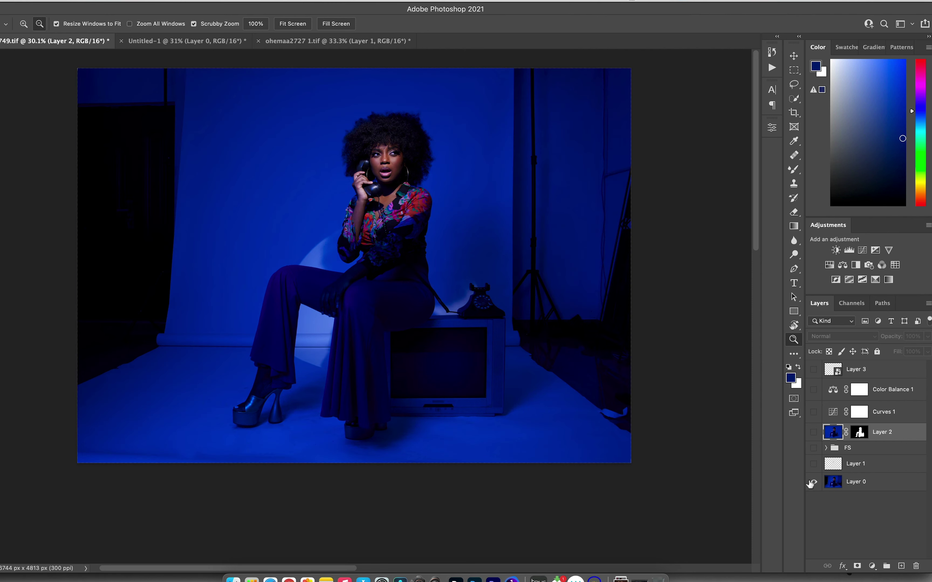
pyautogui.moveTo(310, 334); pyautogui.dragTo(285, 337)
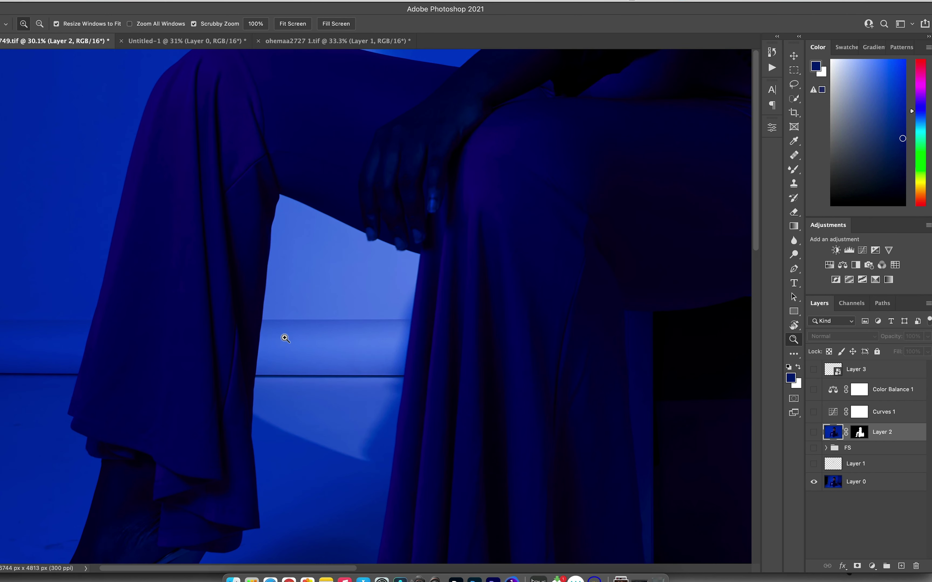
pyautogui.keyDown('alt'); pyautogui.click(814, 482); pyautogui.keyUp('alt')
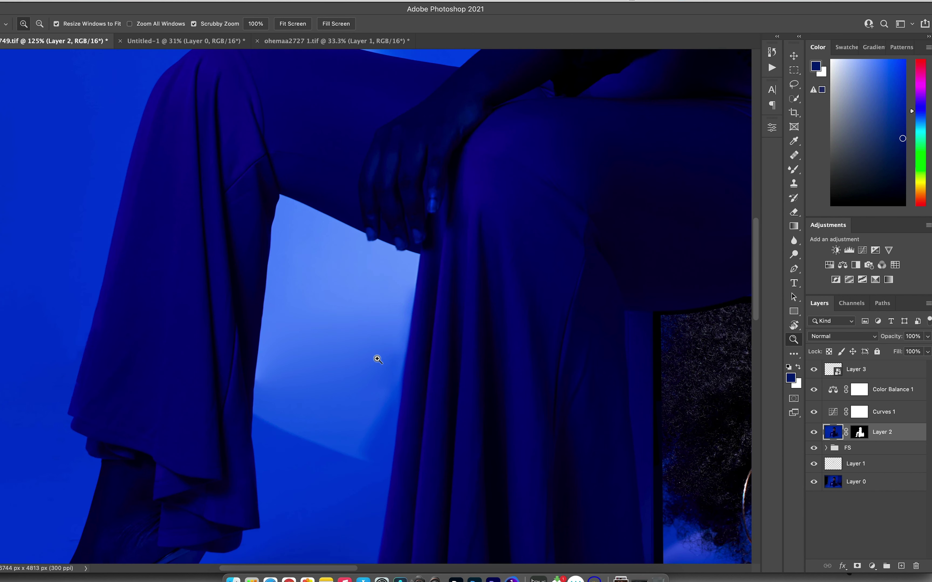
pyautogui.keyDown('alt'); pyautogui.click(814, 482); pyautogui.keyUp('alt')
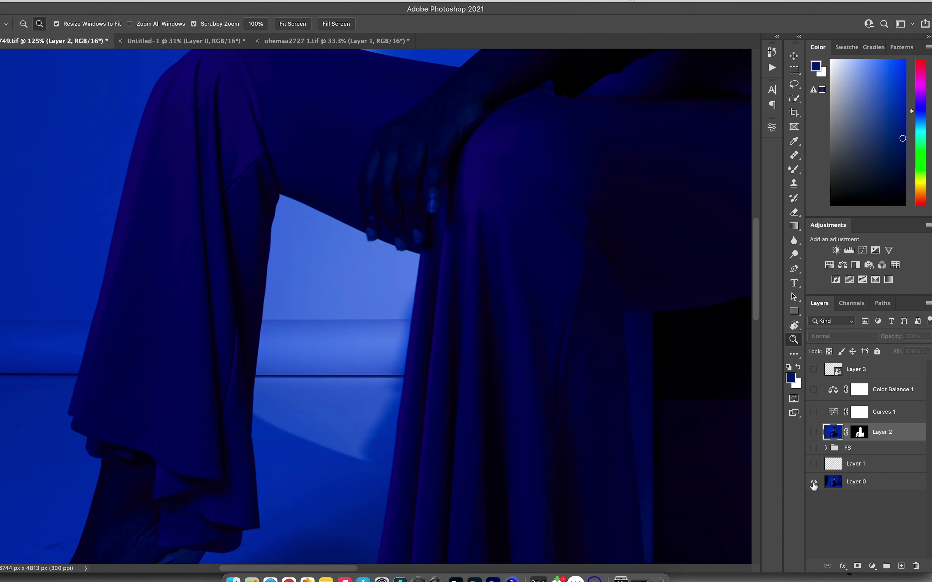
pyautogui.keyDown('alt'); pyautogui.click(814, 482); pyautogui.keyUp('alt')
pyautogui.moveTo(408, 277); pyautogui.dragTo(339, 296)
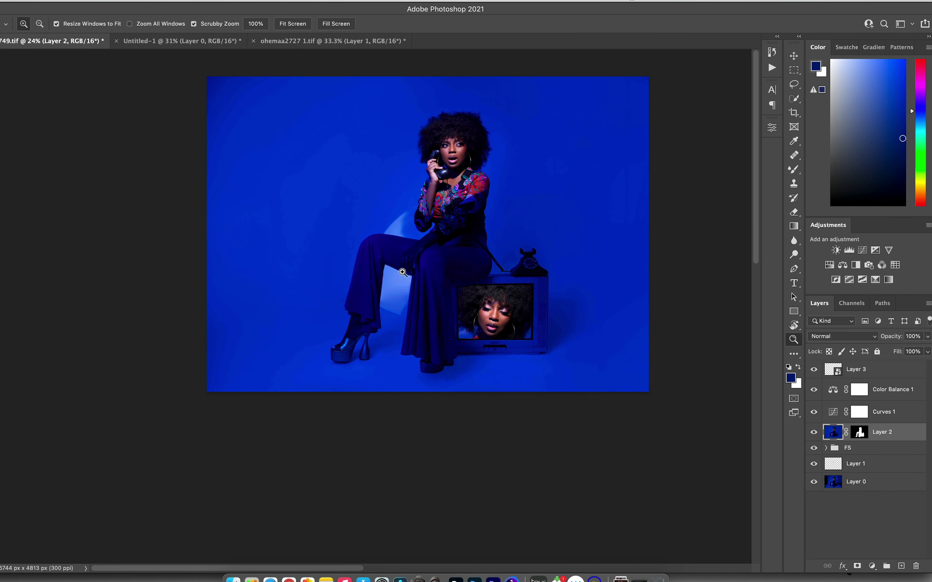
# Step: Examine the portrait inserted in the television screen up close, then review the whole composite
pyautogui.click(420, 268)
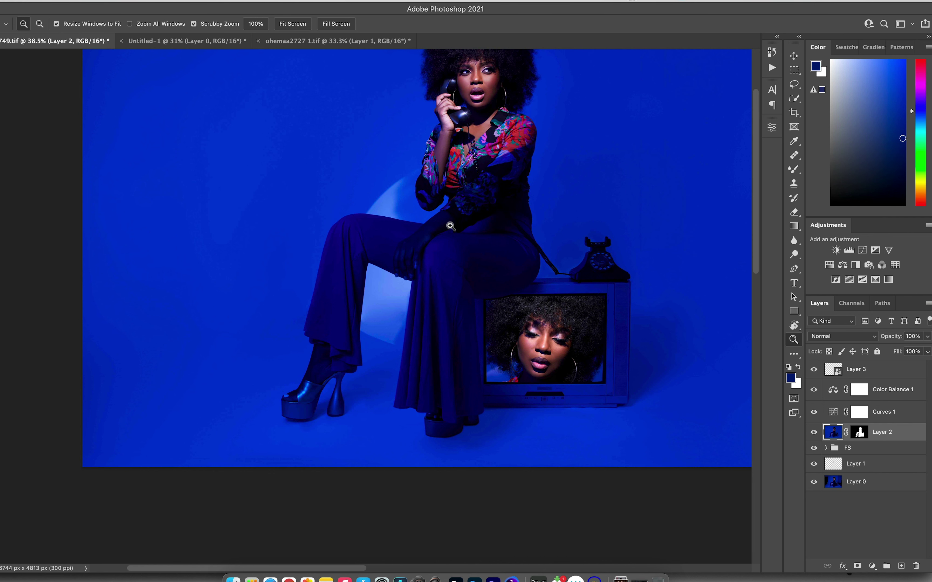
pyautogui.moveTo(464, 220); pyautogui.dragTo(437, 221)
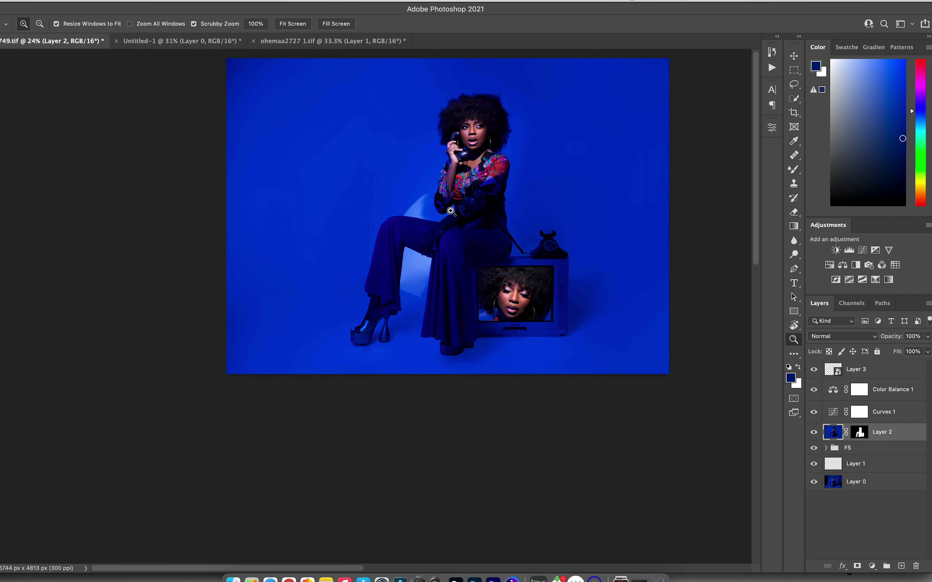
pyautogui.moveTo(450, 221); pyautogui.dragTo(482, 366)
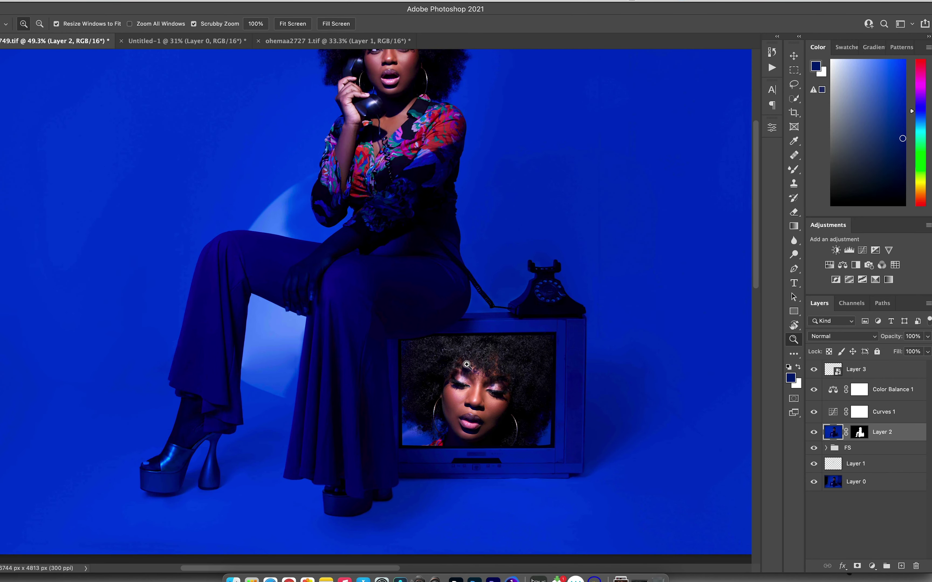
pyautogui.click(479, 390)
pyautogui.moveTo(514, 383); pyautogui.dragTo(510, 376)
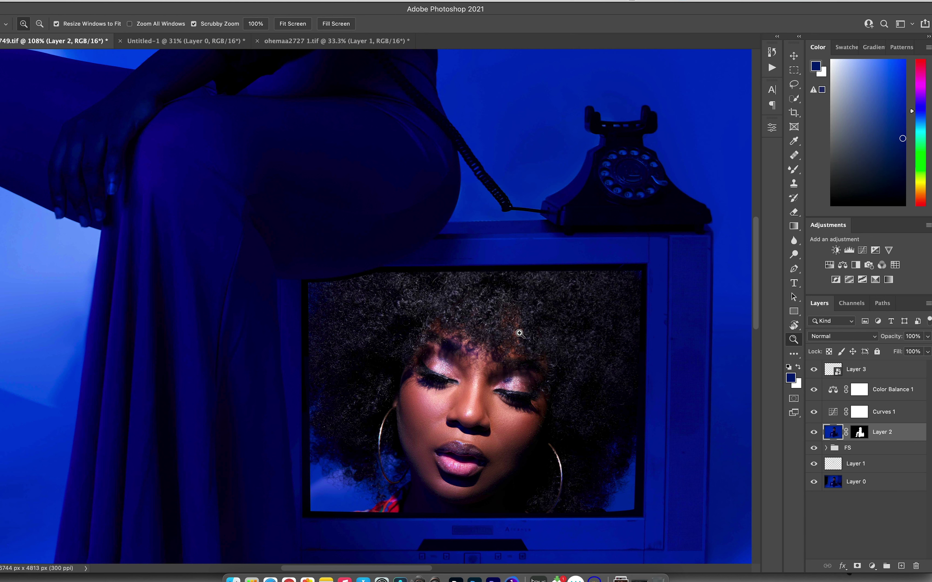
pyautogui.press('super+0')
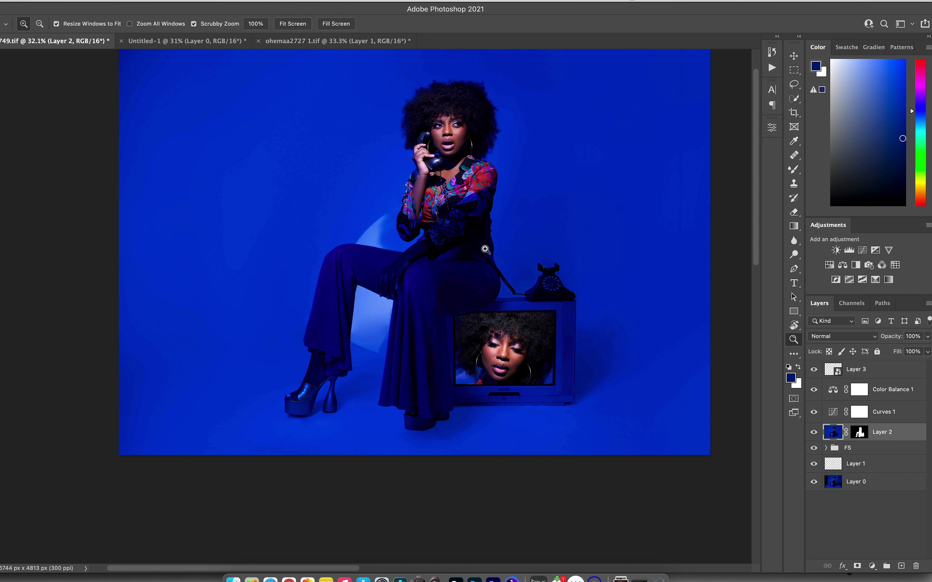
# Step: Isolate the original Layer 0, examine the floor and shadows around the shoes, and restore the visibility of all layers
pyautogui.keyDown('alt'); pyautogui.click(814, 481); pyautogui.keyUp('alt')
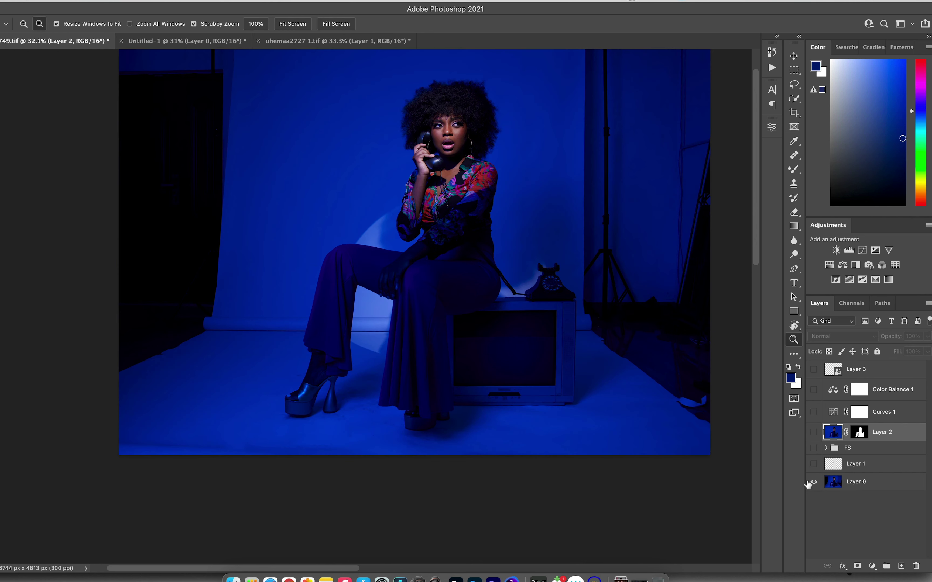
pyautogui.moveTo(360, 408); pyautogui.dragTo(435, 378)
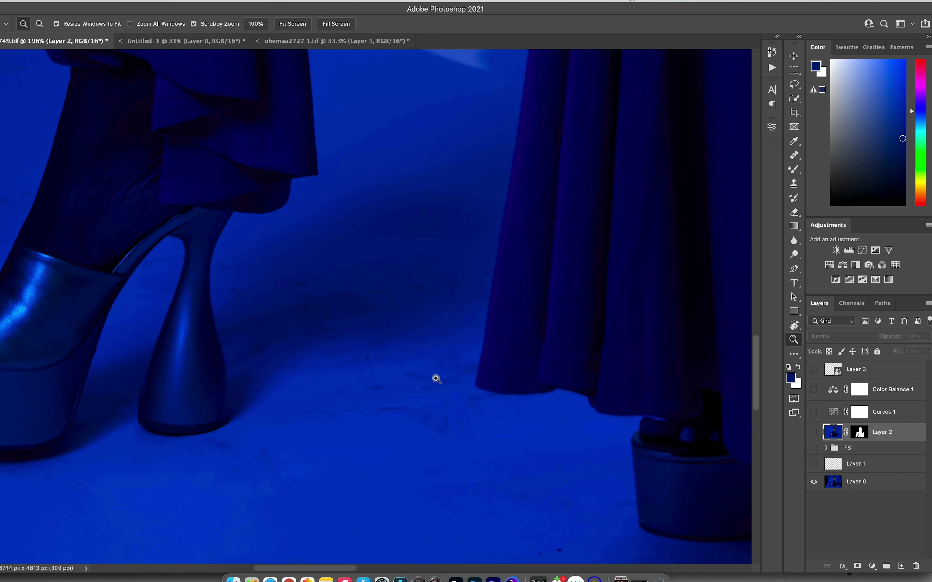
pyautogui.moveTo(269, 328); pyautogui.dragTo(235, 337)
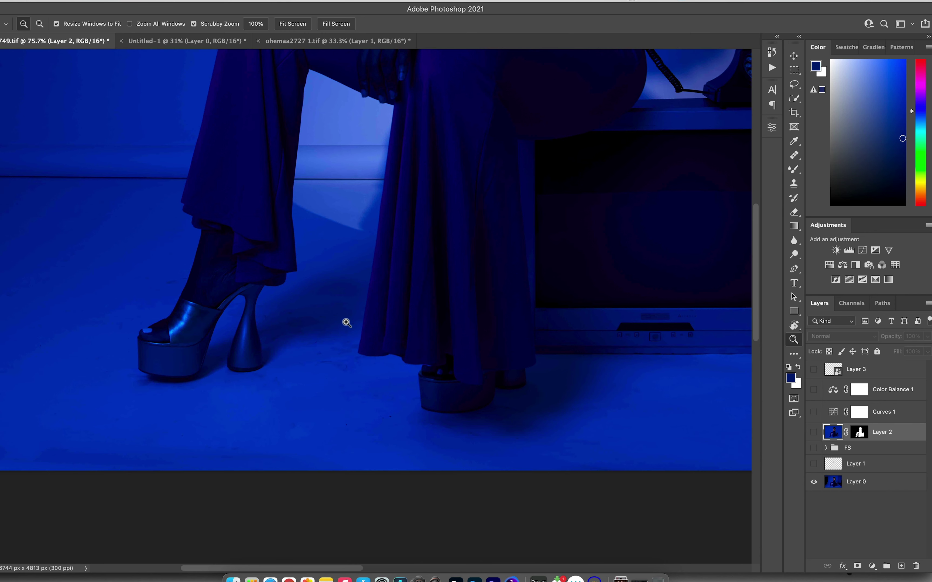
pyautogui.scroll(-5, 346, 323)
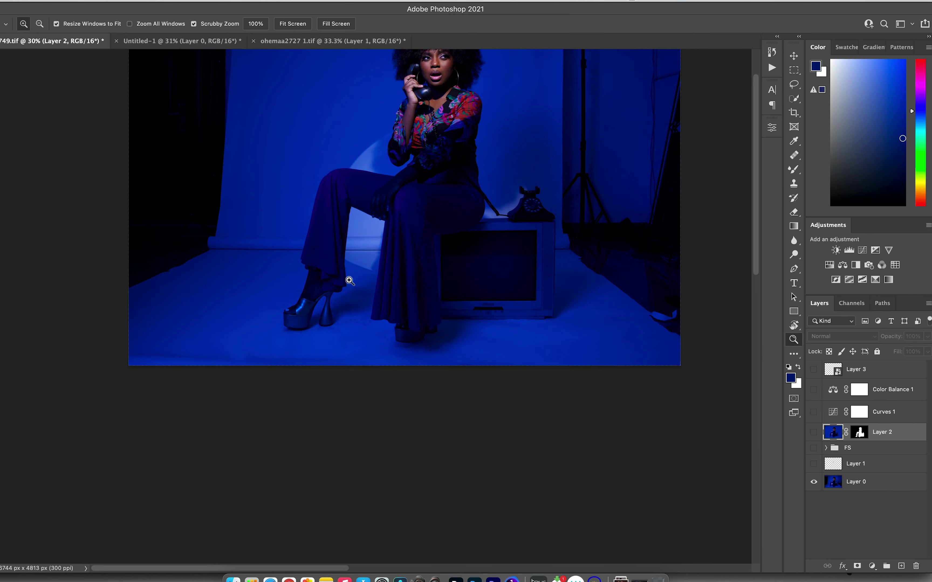
pyautogui.click(295, 26)
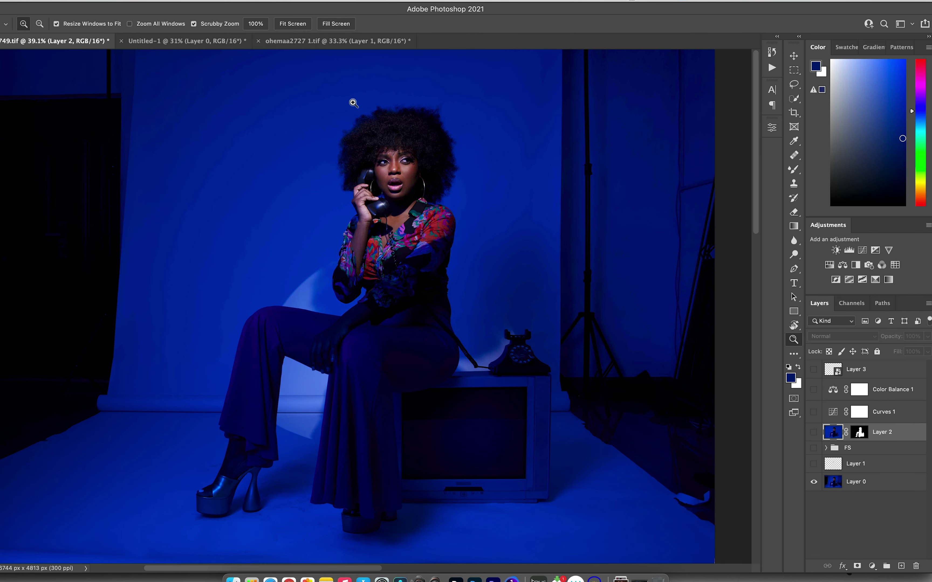
pyautogui.keyDown('alt'); pyautogui.click(814, 482); pyautogui.keyUp('alt')
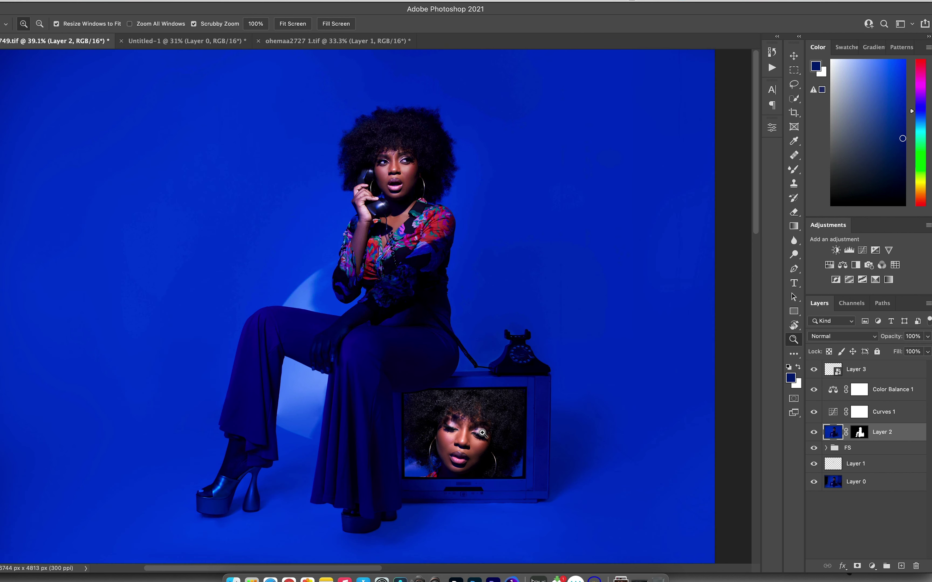
# Step: Hide Layer 2 and Layer 3 to remove the portrait from the television screen
pyautogui.scroll(5, 482, 433)
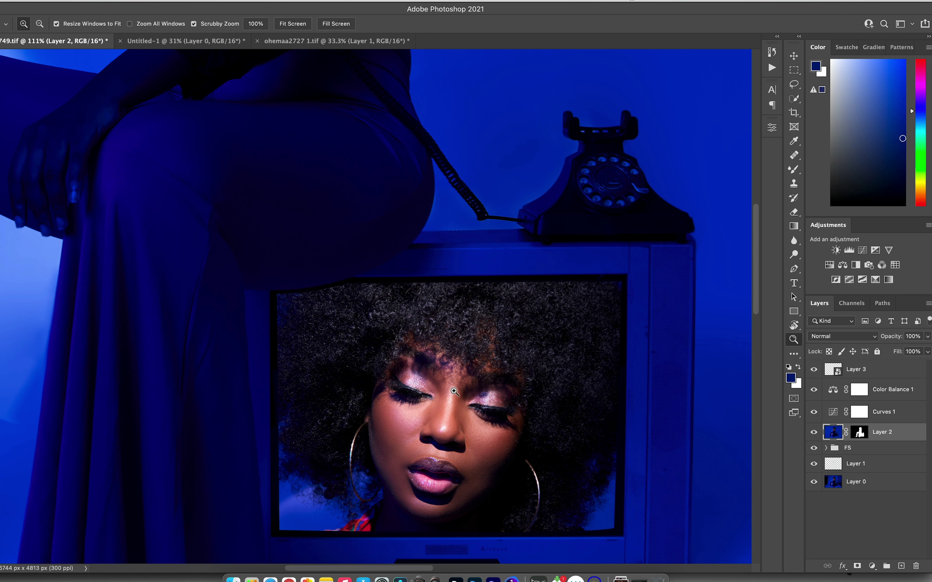
pyautogui.click(813, 433)
pyautogui.click(814, 369)
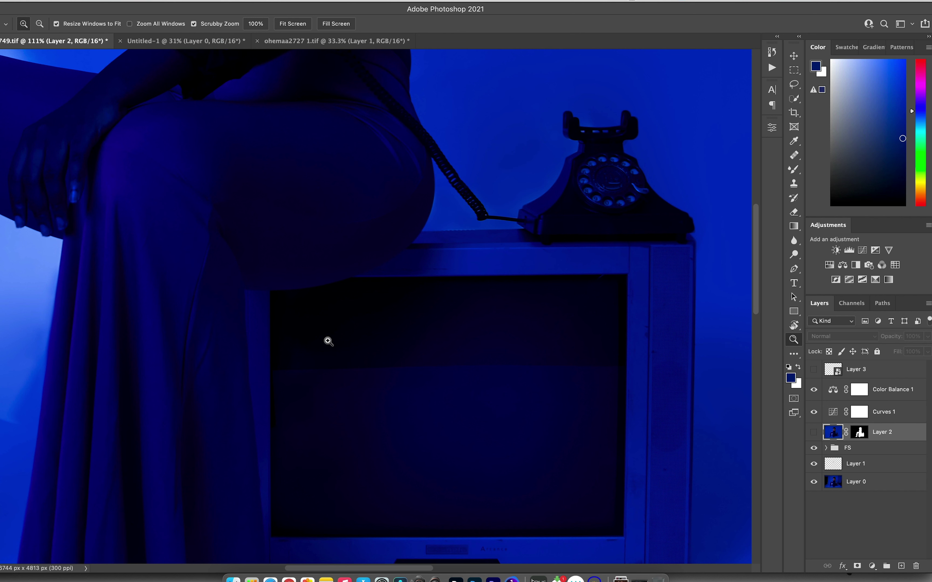
pyautogui.scroll(-5, 329, 342)
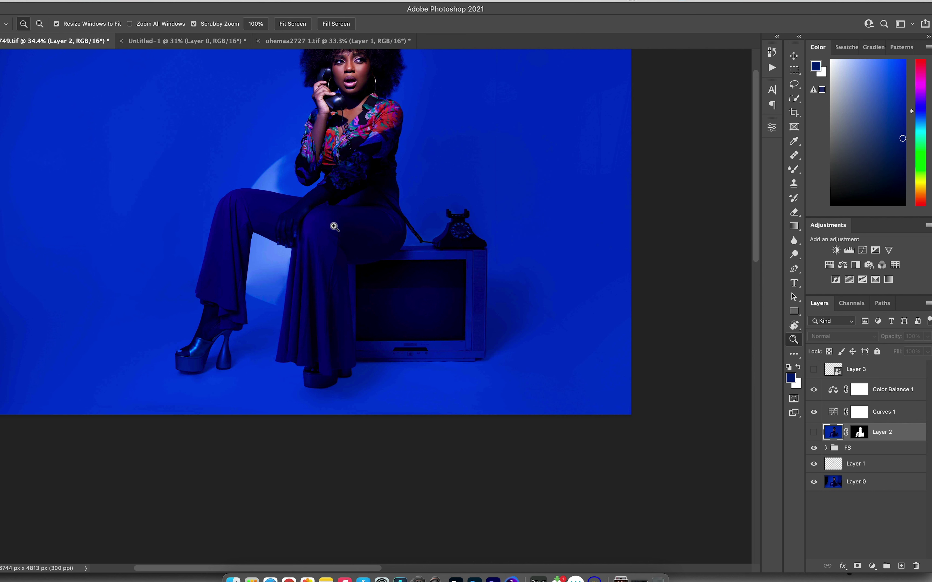
pyautogui.moveTo(339, 220); pyautogui.dragTo(408, 335)
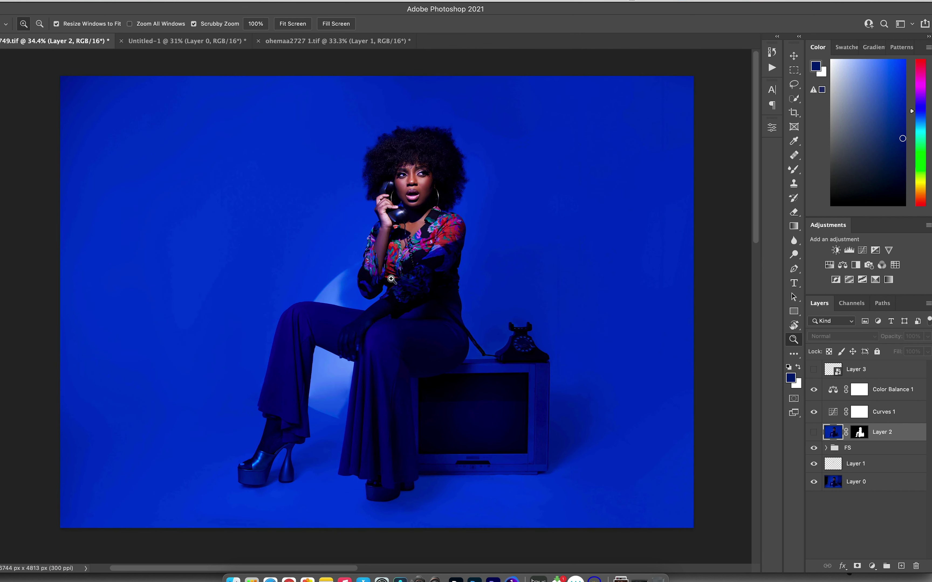
# Step: Switch to the Untitled-1 document, duplicate Layer 0, and check the copy by toggling its visibility
pyautogui.click(191, 41)
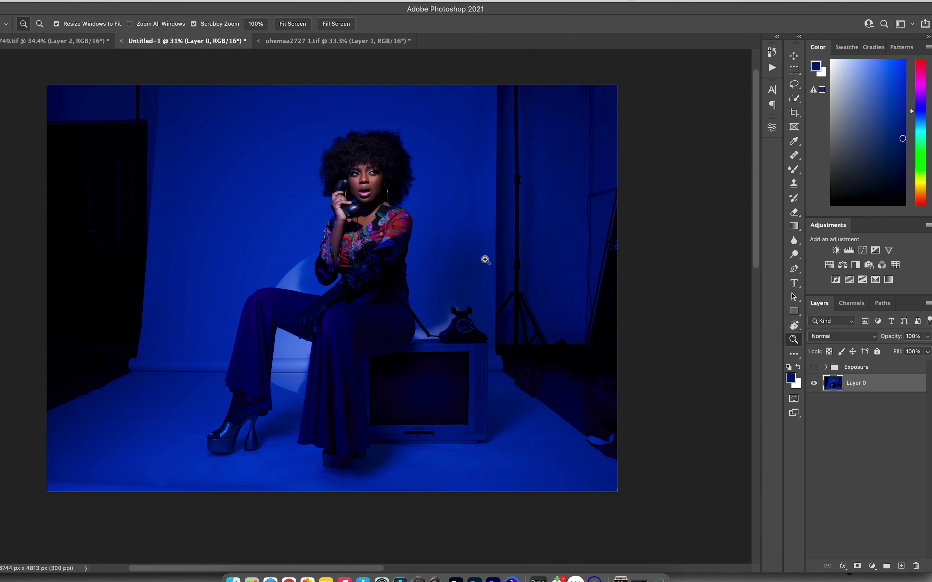
pyautogui.press('super+j')
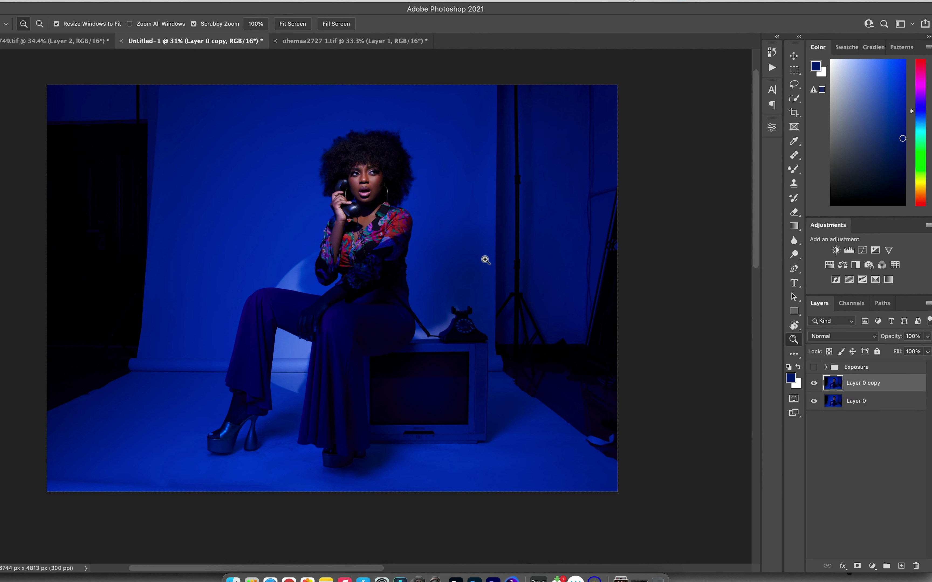
pyautogui.click(814, 384)
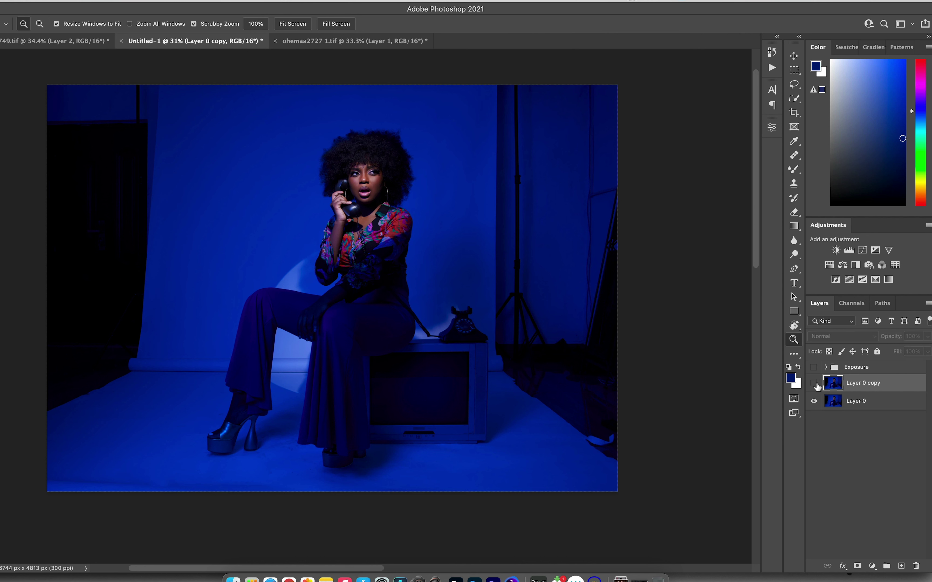
pyautogui.click(814, 384)
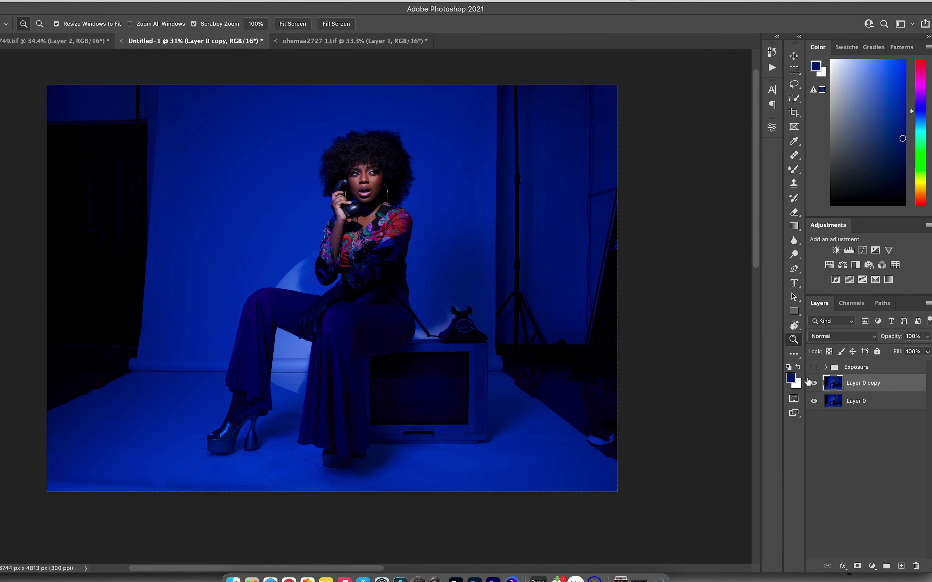
# Step: Load the Subject path as a selection, mask Layer 0 copy with it, and hide the original Layer 0
pyautogui.click(883, 305)
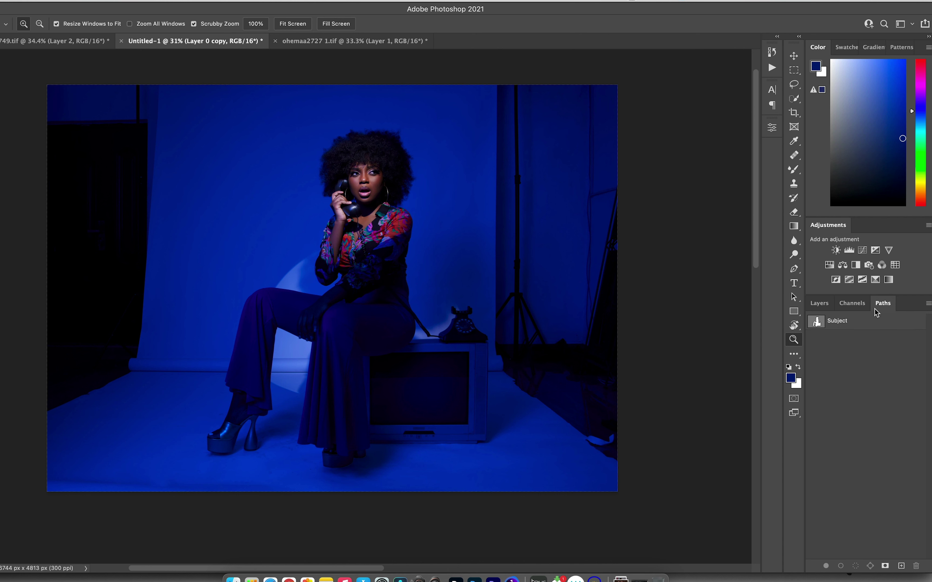
pyautogui.keyDown('super'); pyautogui.click(817, 324); pyautogui.keyUp('super')
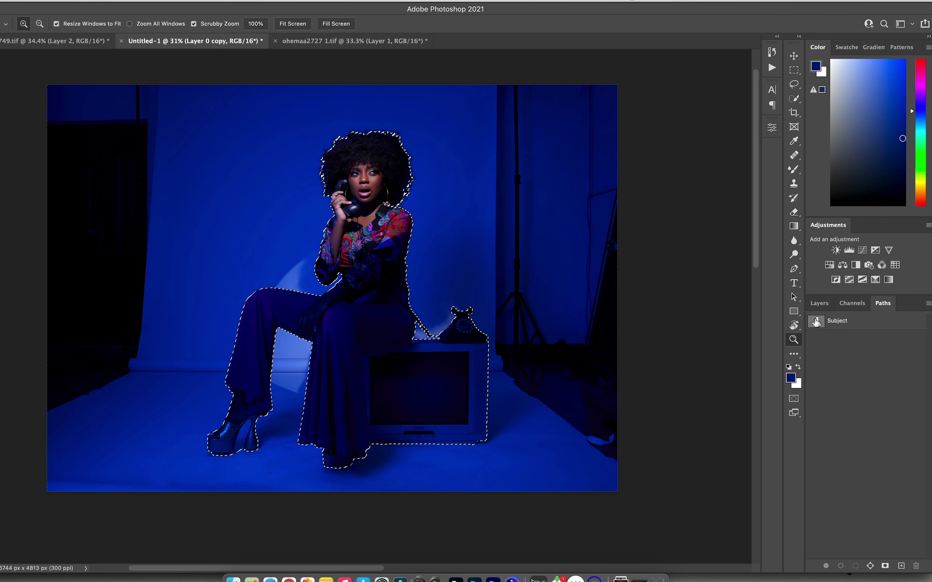
pyautogui.click(819, 304)
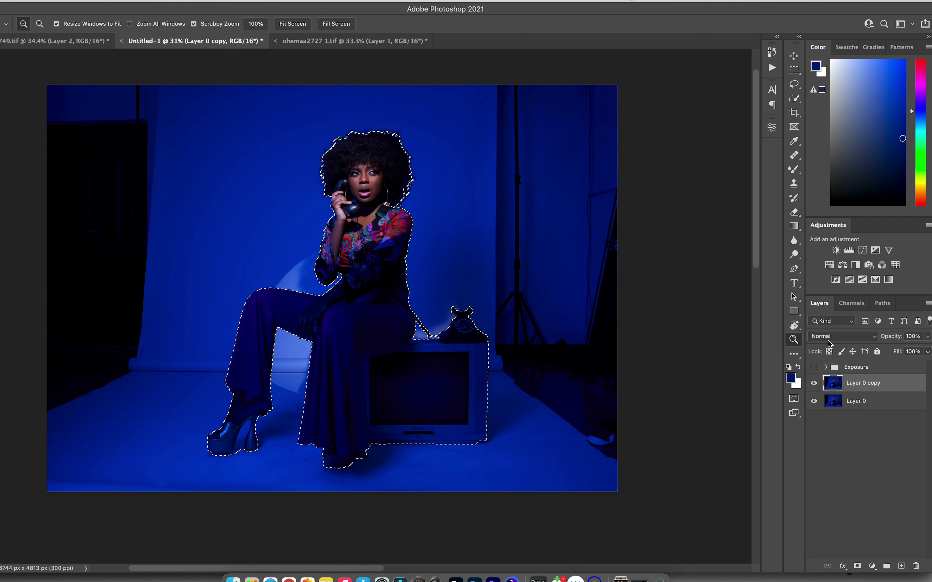
pyautogui.click(857, 567)
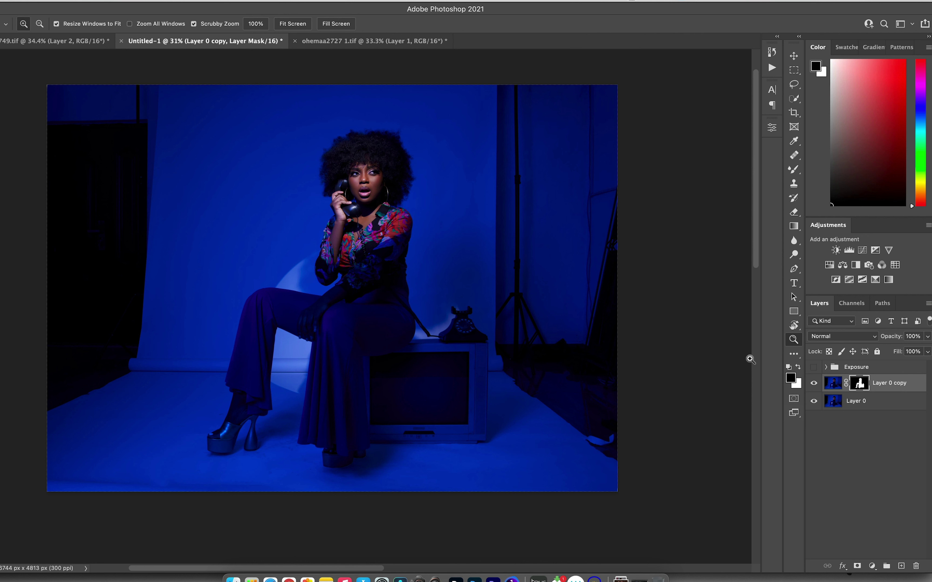
pyautogui.click(814, 402)
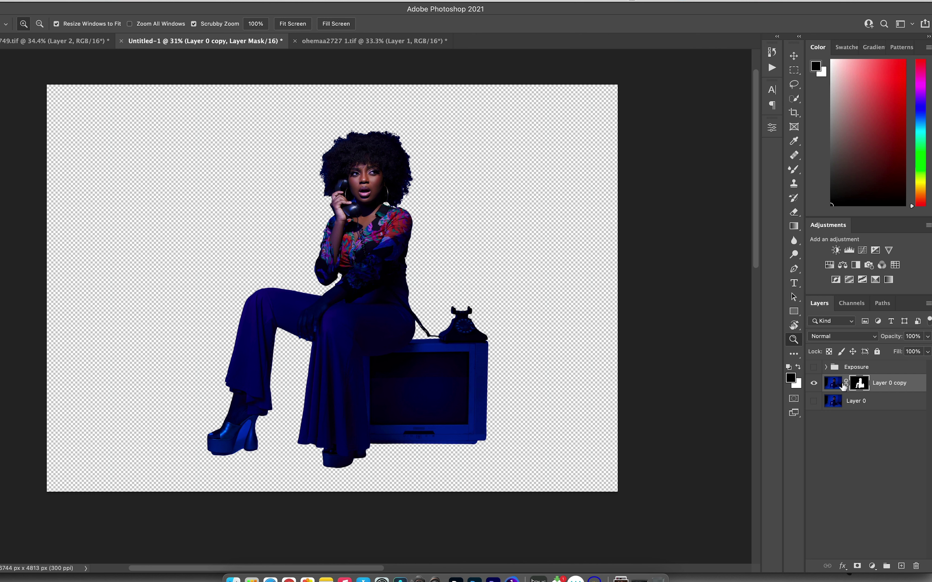
# Step: Add a Solid Color fill layer above the masked copy with the magenta colour de0be6
pyautogui.click(872, 566)
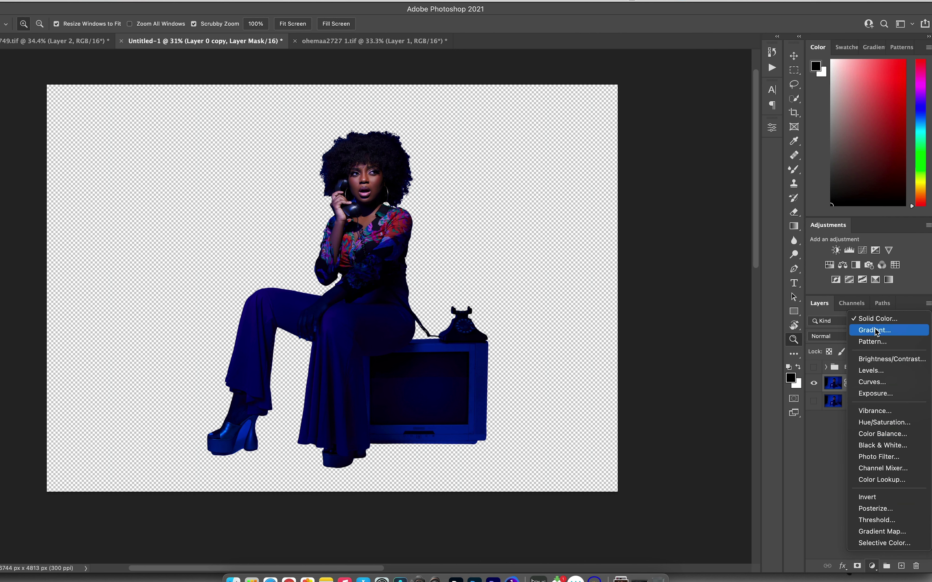
pyautogui.click(864, 319)
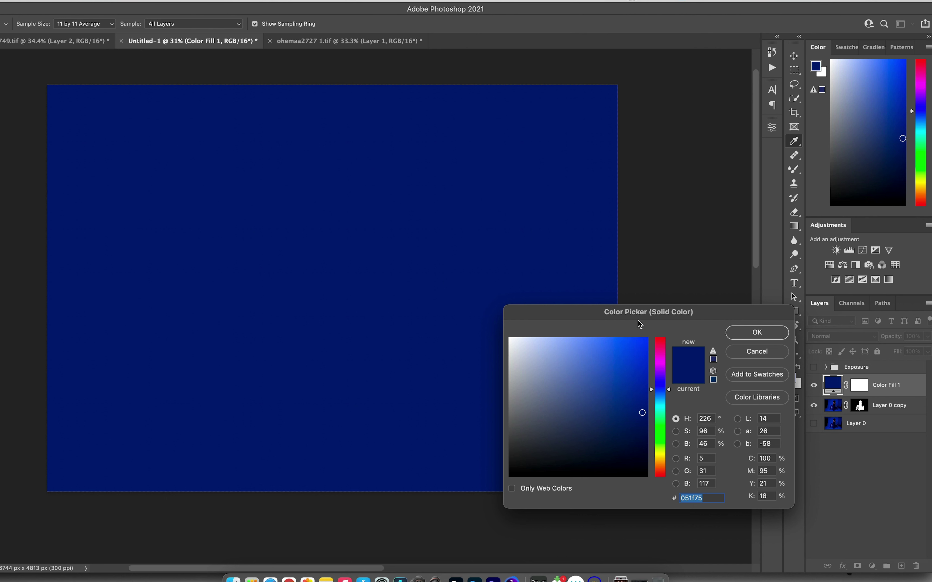
pyautogui.click(661, 362)
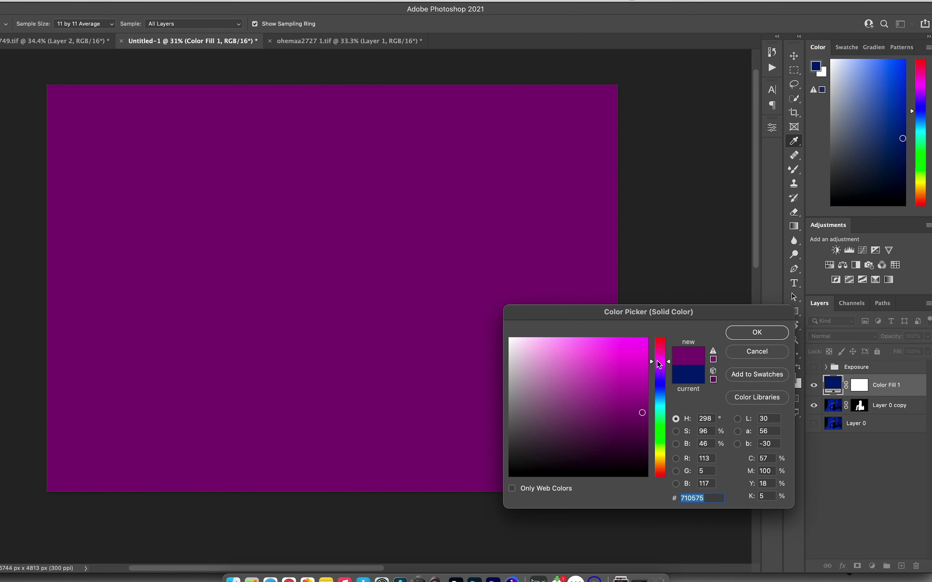
pyautogui.moveTo(610, 366); pyautogui.dragTo(641, 352)
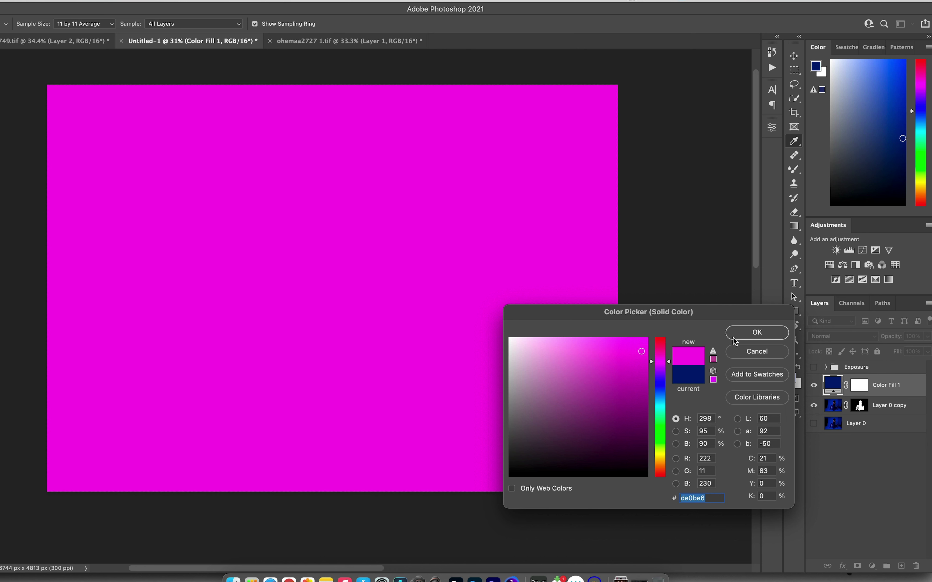
pyautogui.click(746, 333)
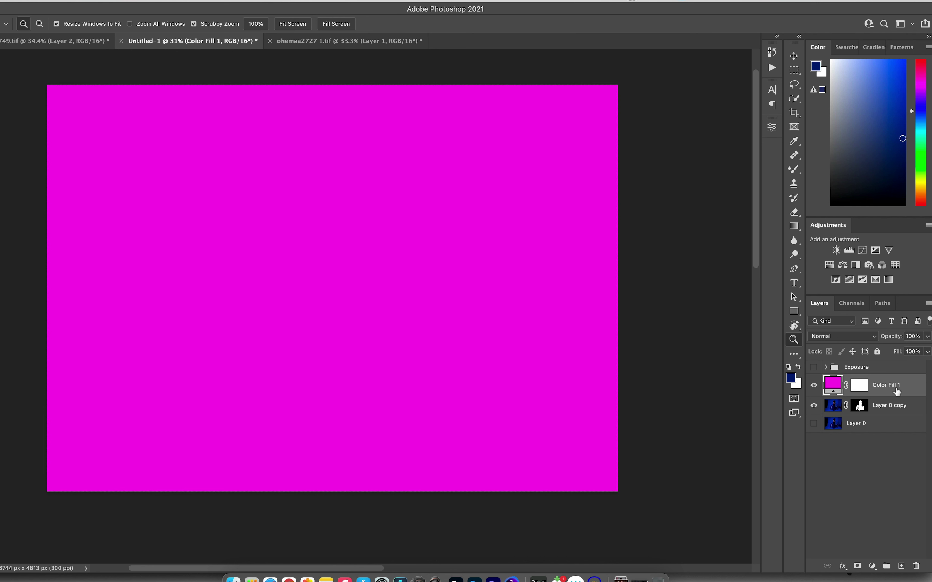
# Step: Move Color Fill 1 beneath Layer 0 copy and recolour it to blue 1631b1, sampling colours from the image
pyautogui.moveTo(912, 388); pyautogui.dragTo(911, 414)
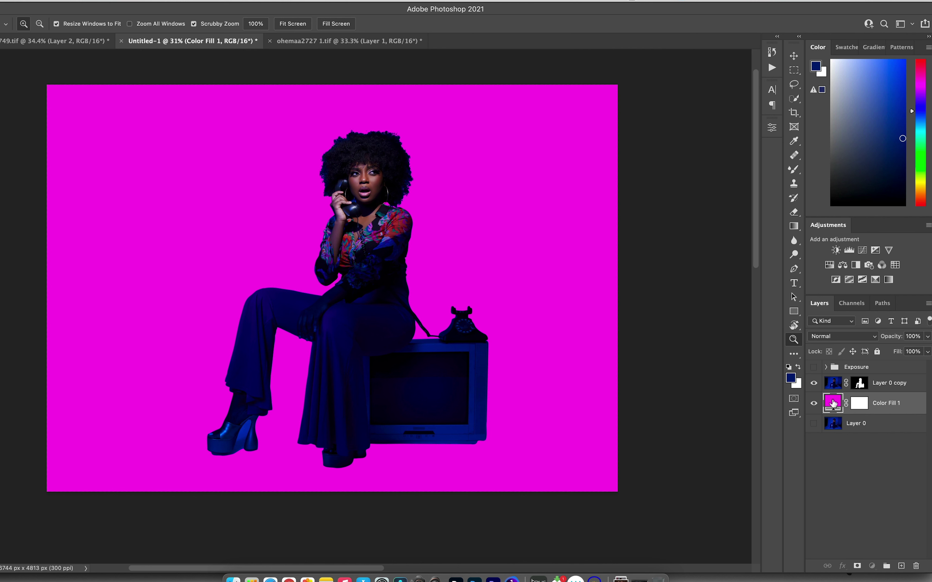
pyautogui.doubleClick(833, 403)
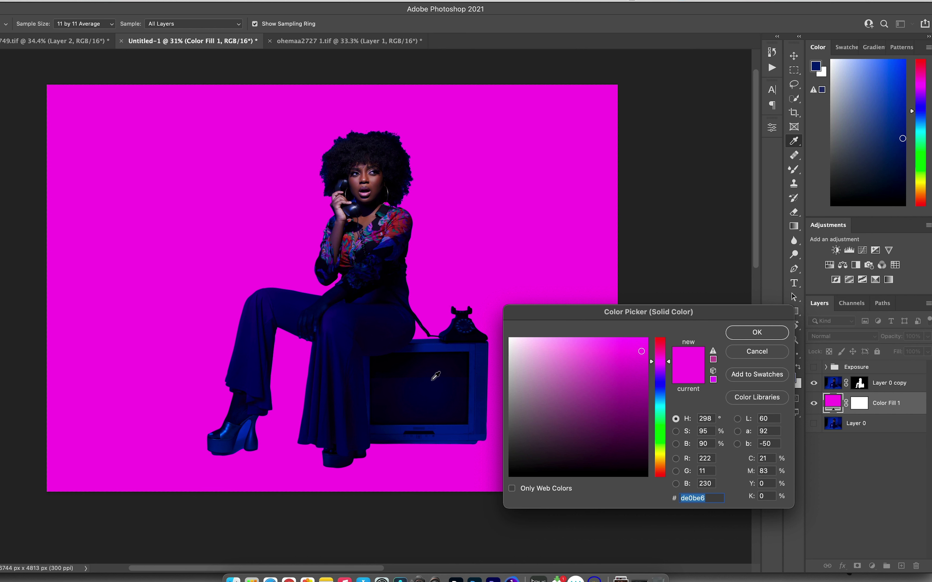
pyautogui.click(243, 433)
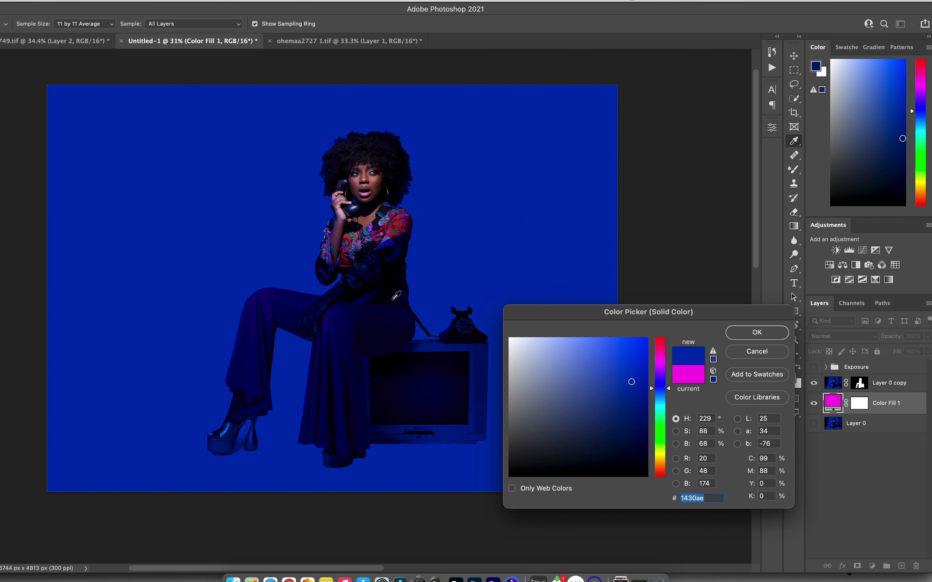
pyautogui.click(378, 232)
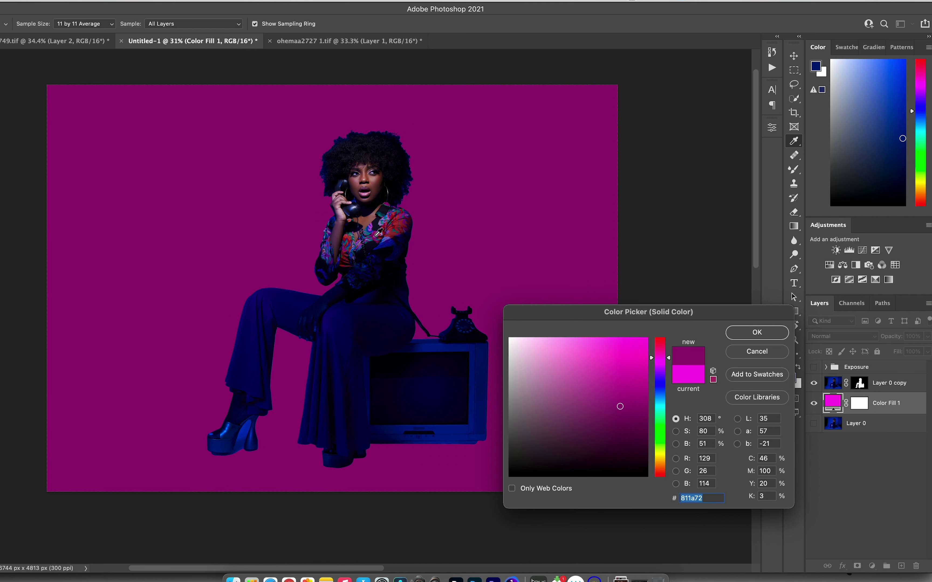
pyautogui.click(366, 221)
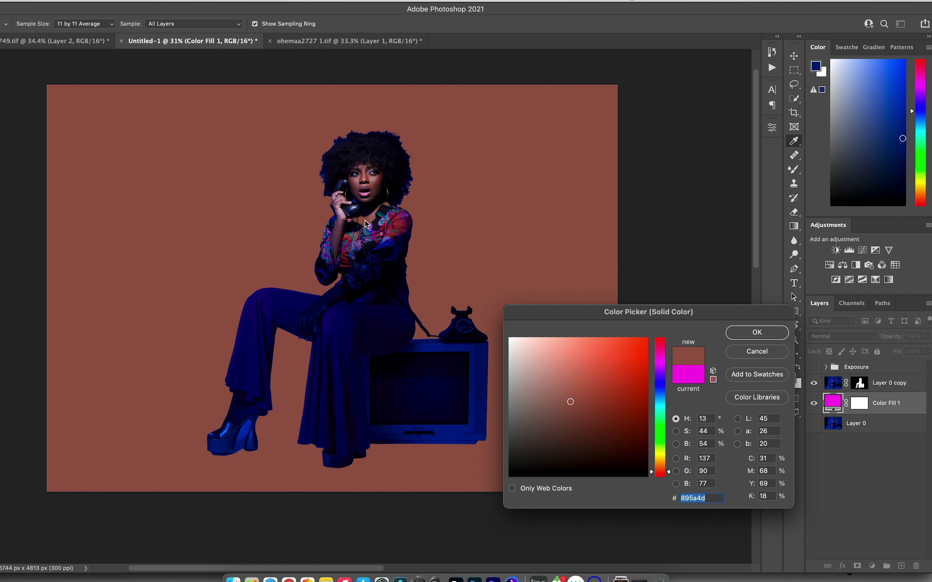
pyautogui.click(374, 190)
pyautogui.click(363, 179)
pyautogui.click(372, 151)
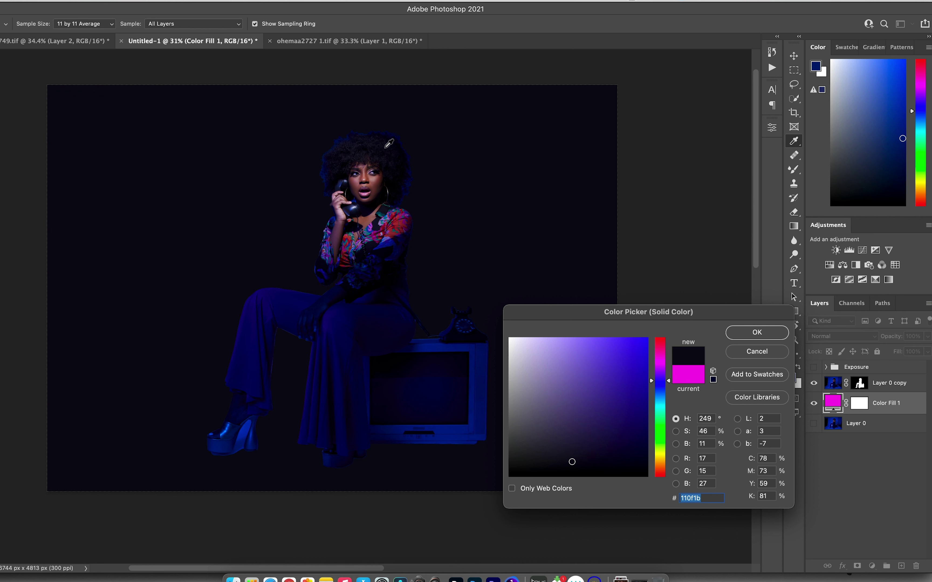
pyautogui.click(394, 230)
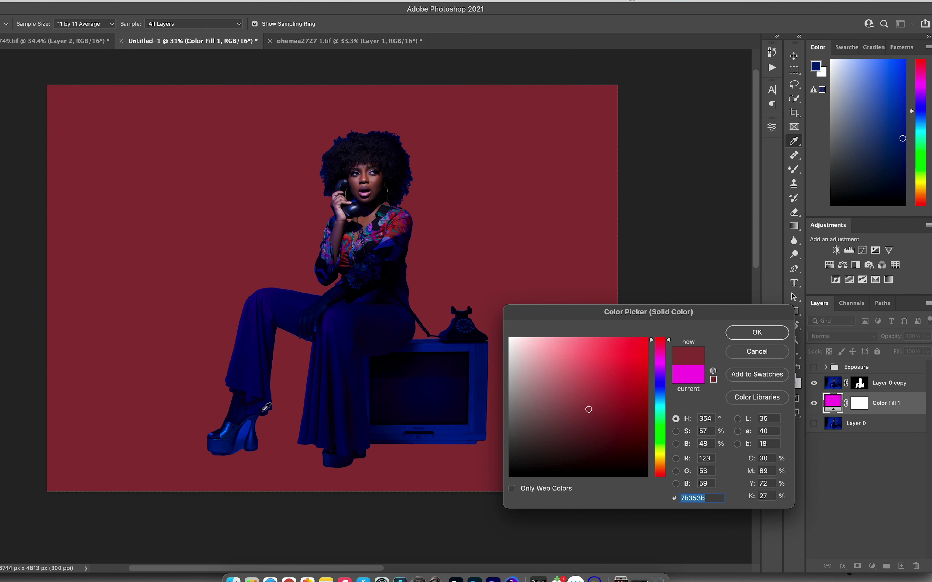
pyautogui.click(247, 430)
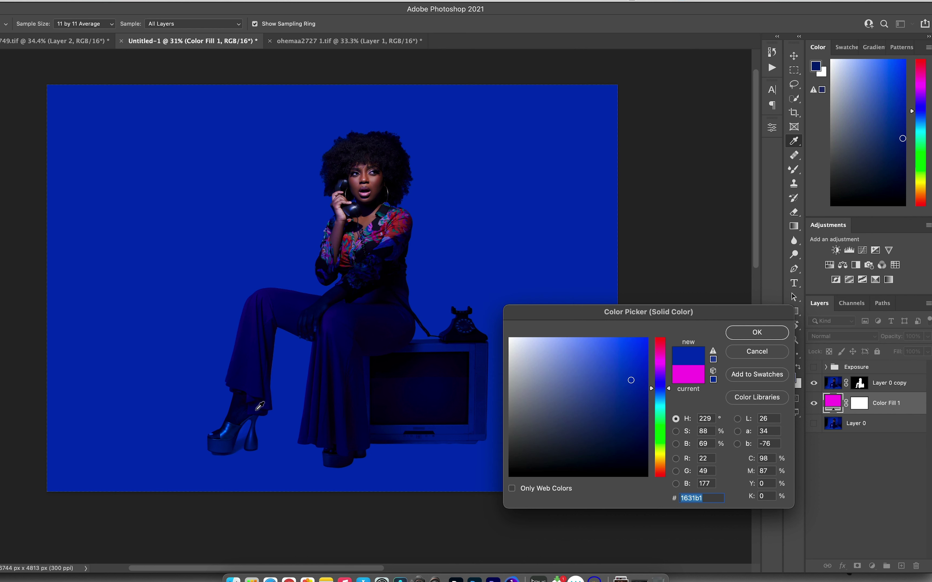
pyautogui.click(757, 331)
# Step: Examine the cutout edges around the hair, shoes, trousers and television against the blue fill
pyautogui.press('z')
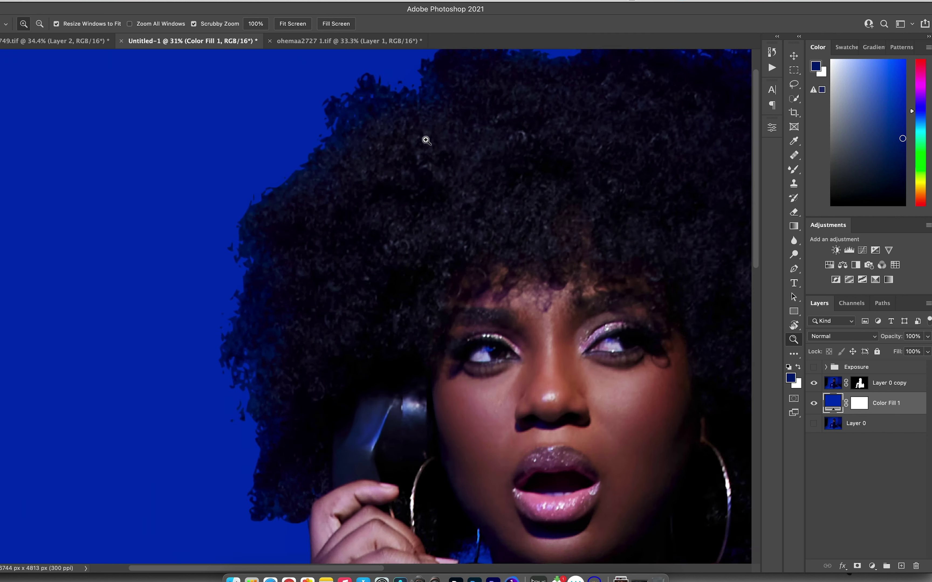
pyautogui.click(337, 147)
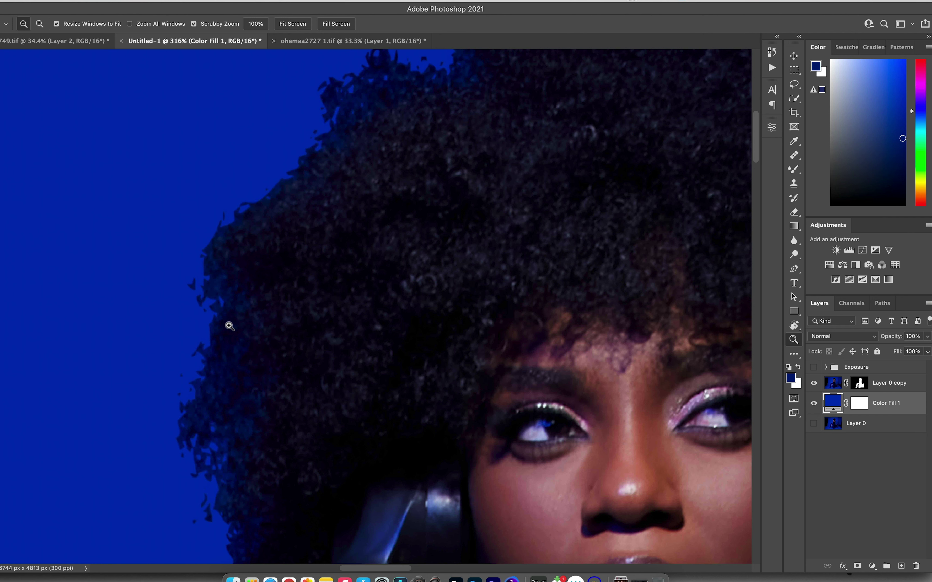
pyautogui.moveTo(269, 299); pyautogui.dragTo(246, 308)
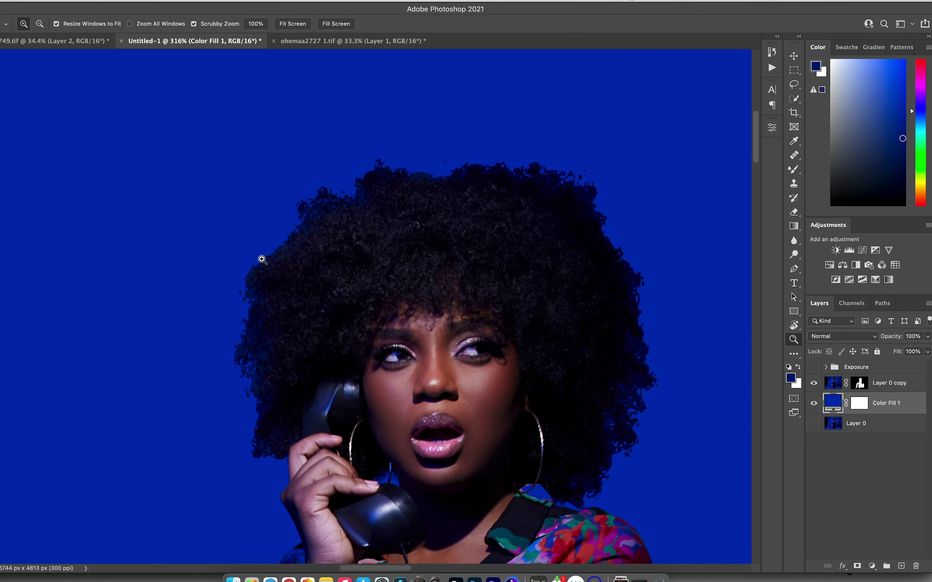
pyautogui.click(372, 183)
pyautogui.moveTo(382, 174); pyautogui.dragTo(362, 182)
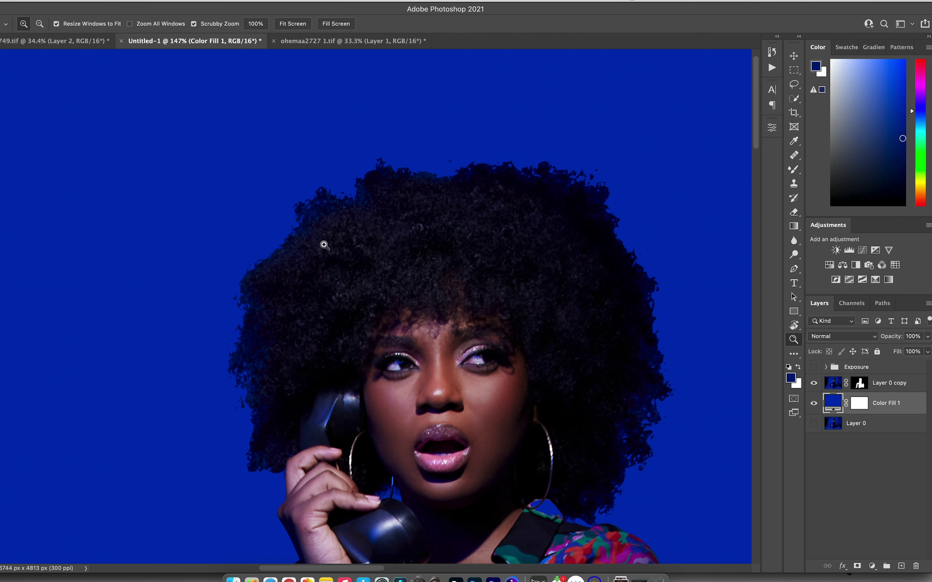
pyautogui.moveTo(281, 324); pyautogui.dragTo(282, 208)
pyautogui.scroll(-20, 281, 208)
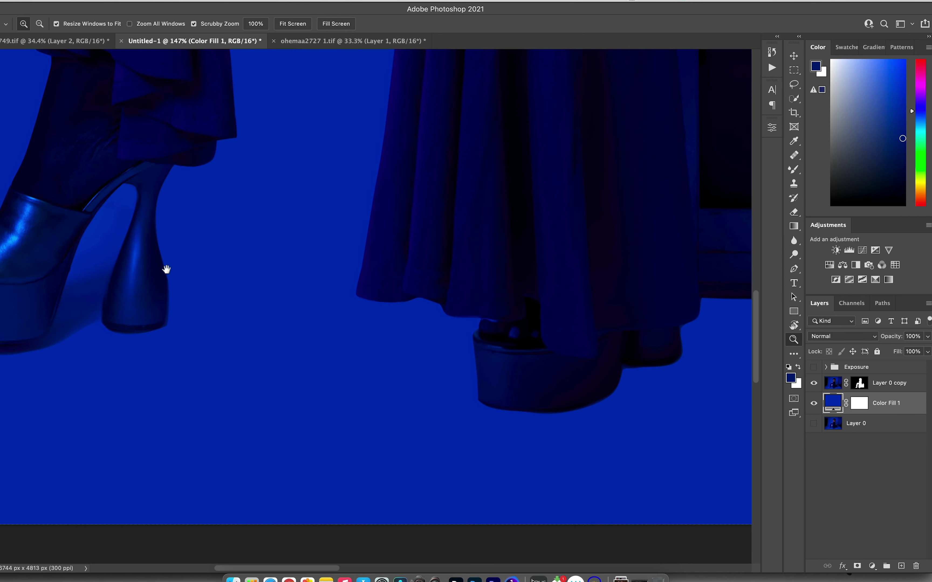
pyautogui.moveTo(166, 266); pyautogui.dragTo(266, 294)
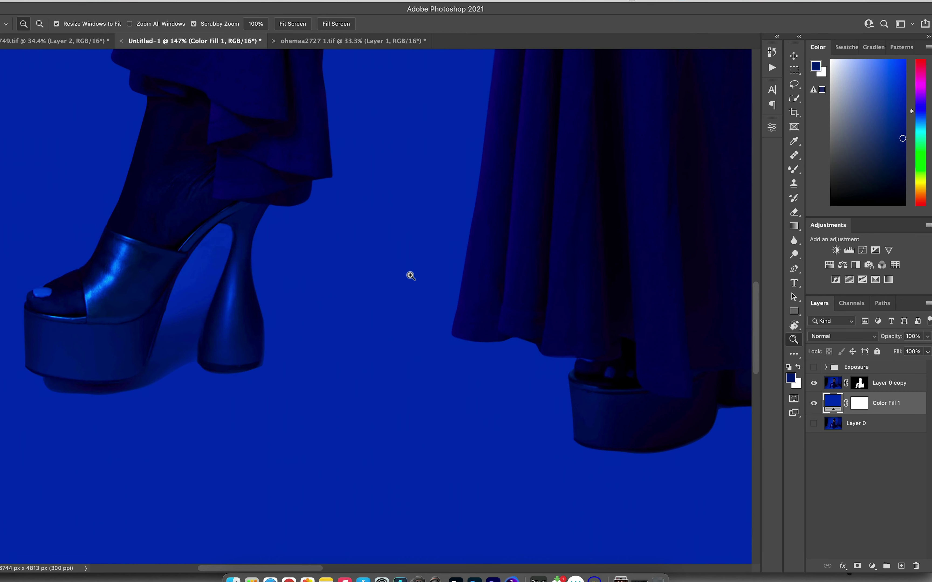
pyautogui.moveTo(409, 273); pyautogui.dragTo(374, 272)
pyautogui.hscroll(5, 512, 256)
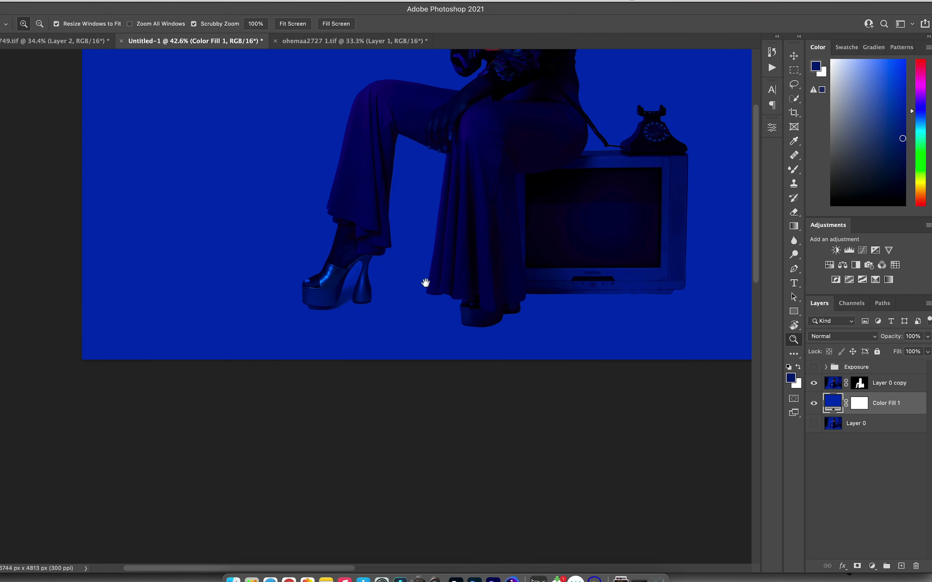
pyautogui.scroll(5, 426, 281)
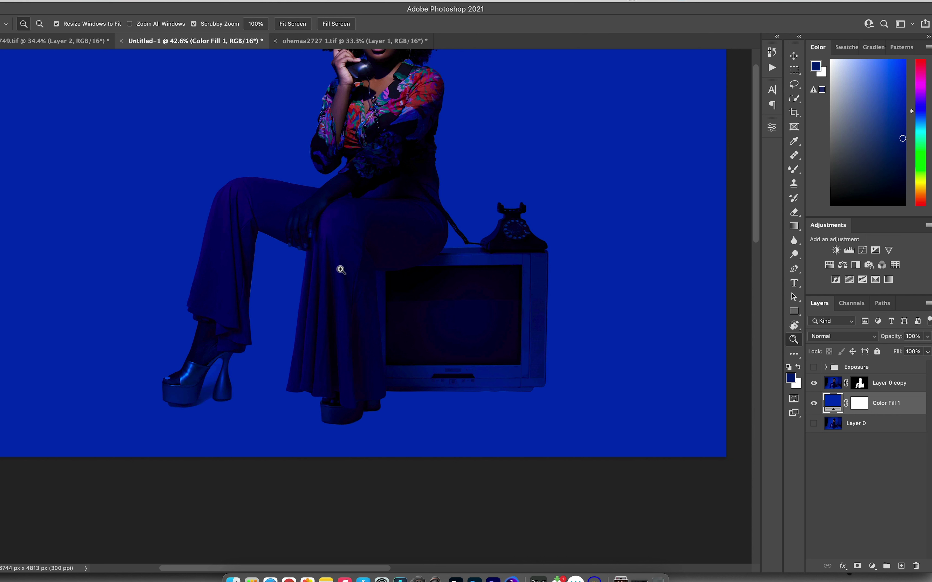
# Step: Group Layer 0 copy and Color Fill 1 together and rename the group Subject
pyautogui.click(859, 384)
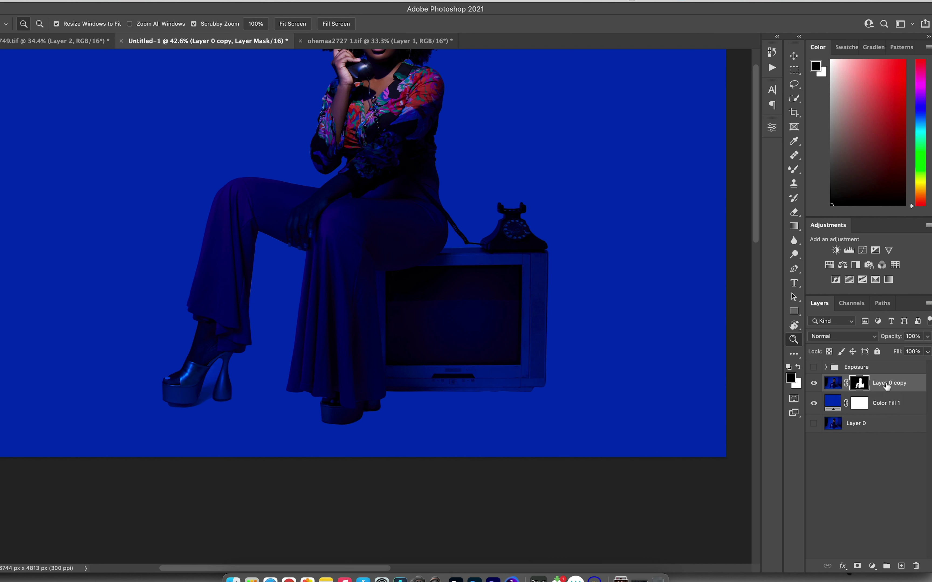
pyautogui.click(885, 404)
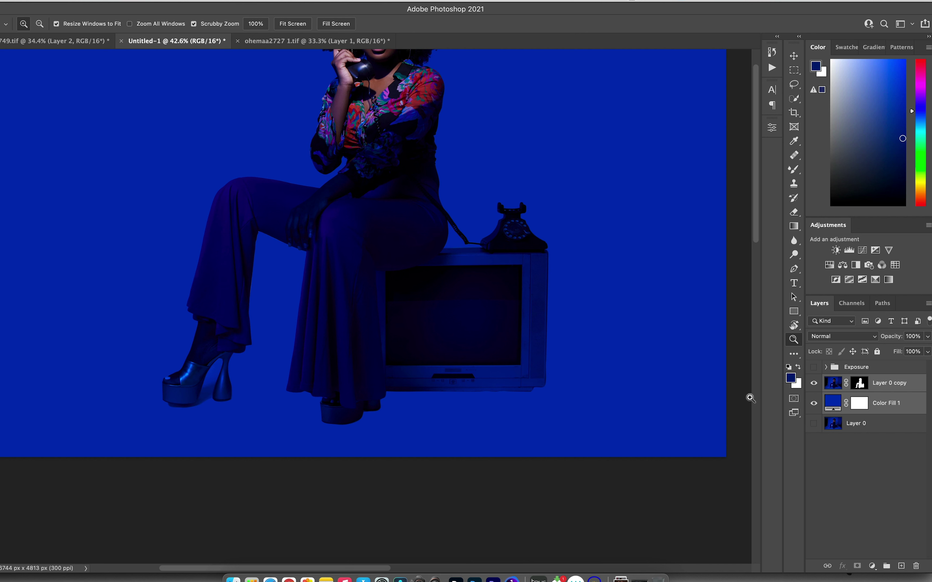
pyautogui.press('super+g')
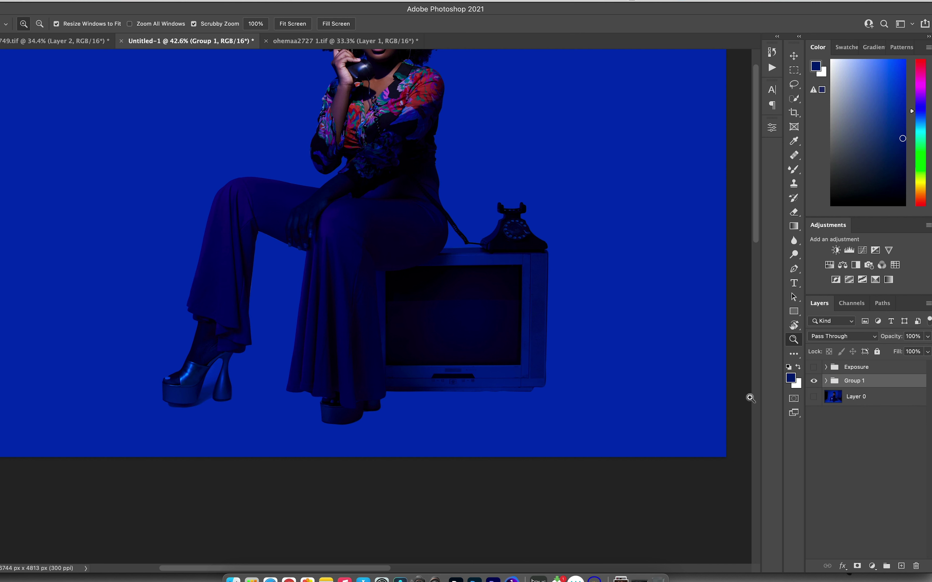
pyautogui.doubleClick(856, 381)
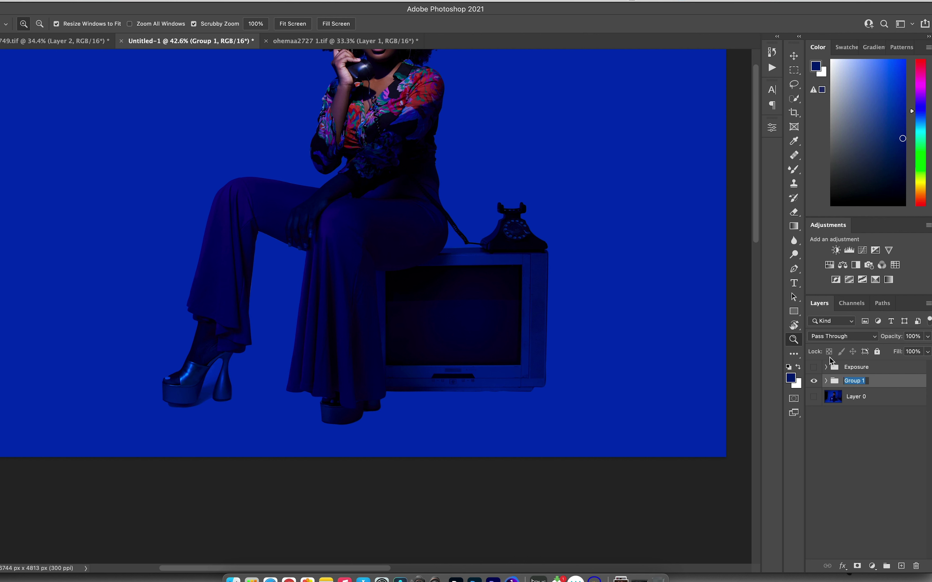
pyautogui.write('Subject')
pyautogui.press('Return')
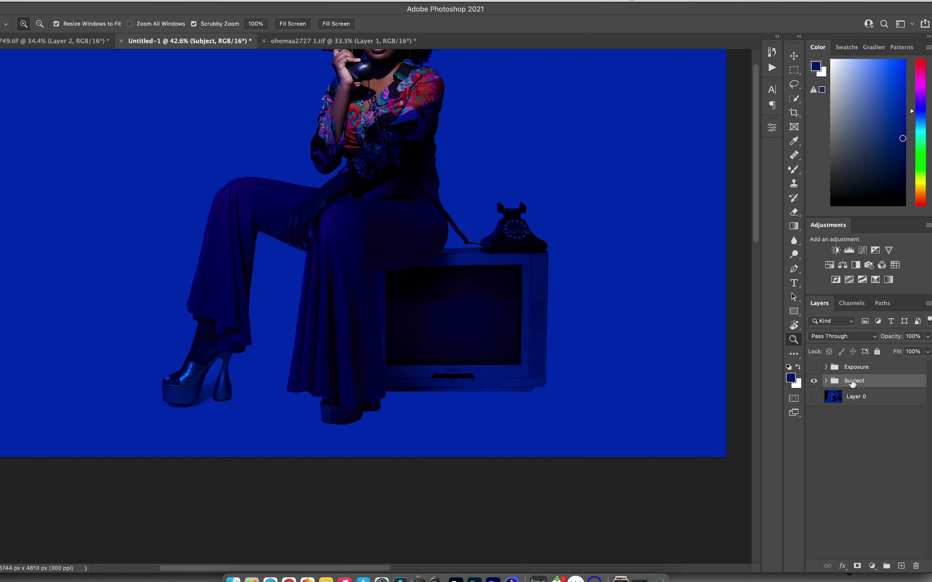
# Step: Make the original Layer 0 visible beneath the Subject group, toggling the group off and on to compare them
pyautogui.click(815, 381)
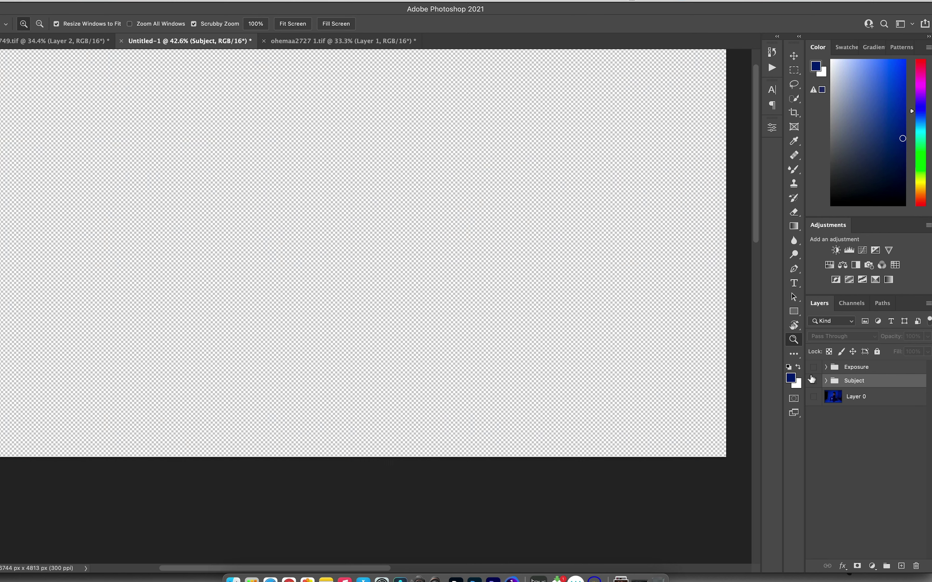
pyautogui.moveTo(584, 304)
pyautogui.mouseDown()
pyautogui.moveTo(551, 316)
pyautogui.moveTo(573, 302)
pyautogui.mouseUp()
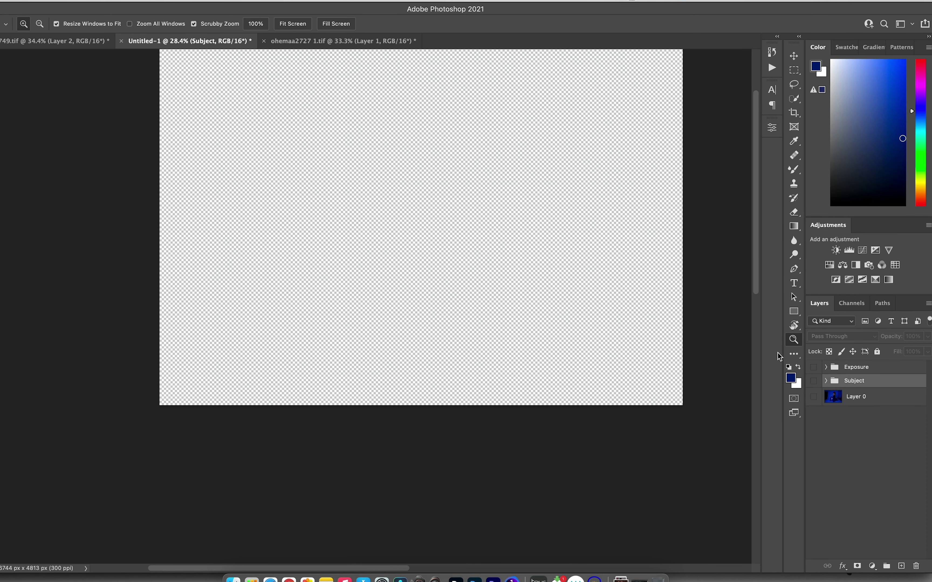
pyautogui.click(814, 397)
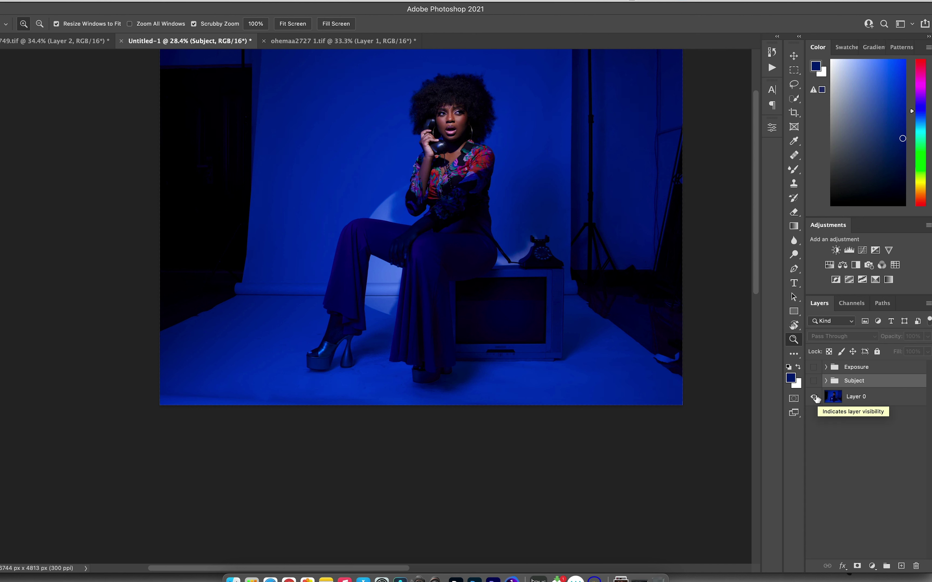
pyautogui.click(815, 382)
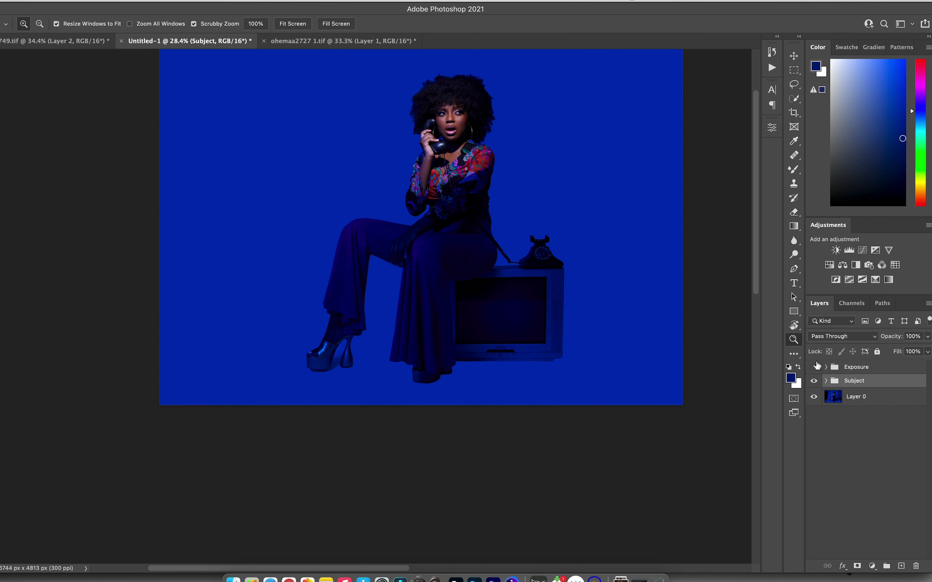
pyautogui.moveTo(495, 198); pyautogui.dragTo(463, 291)
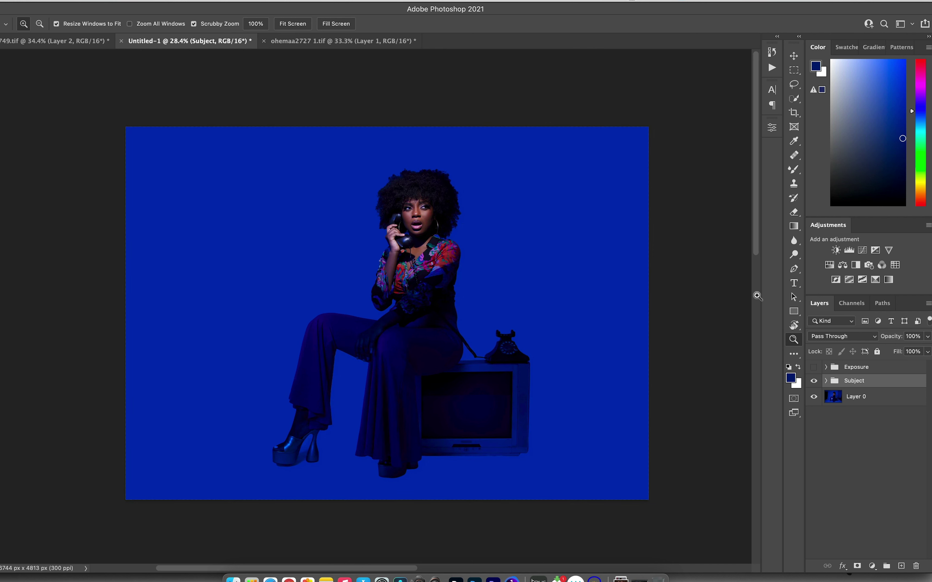
# Step: Hide the Subject group, examine the original floor shadows around the shoes and television, and show the group again
pyautogui.click(814, 382)
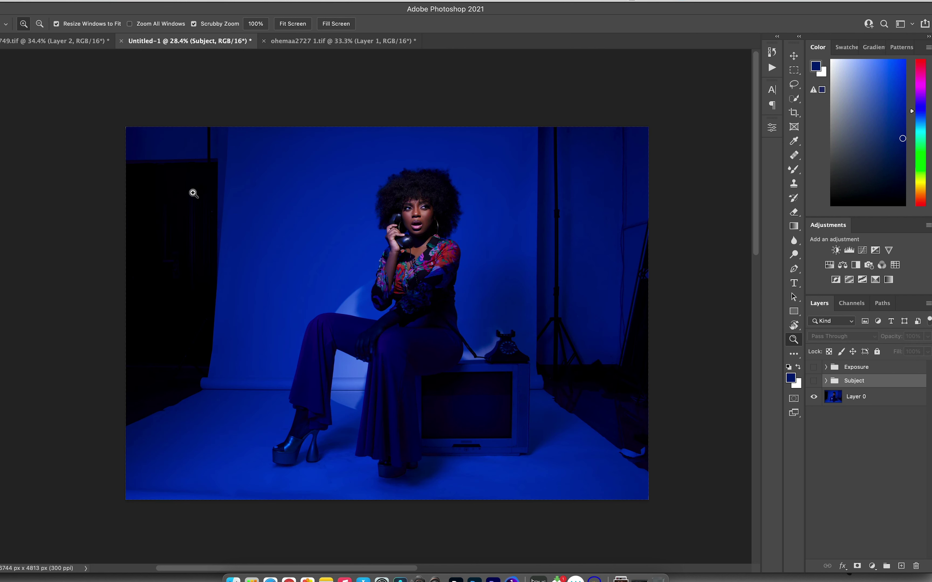
pyautogui.scroll(3, 404, 424)
pyautogui.scroll(2, 404, 423)
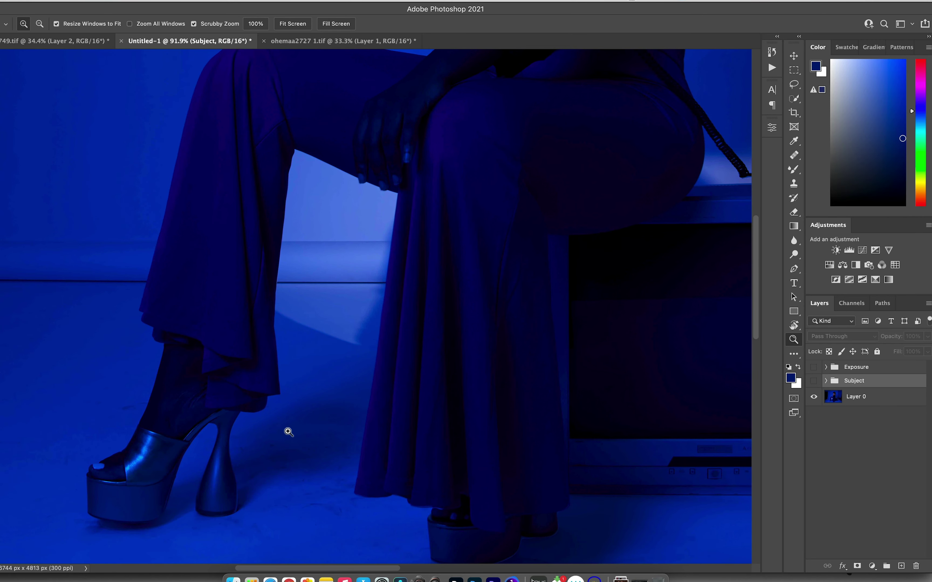
pyautogui.moveTo(483, 405); pyautogui.dragTo(391, 304)
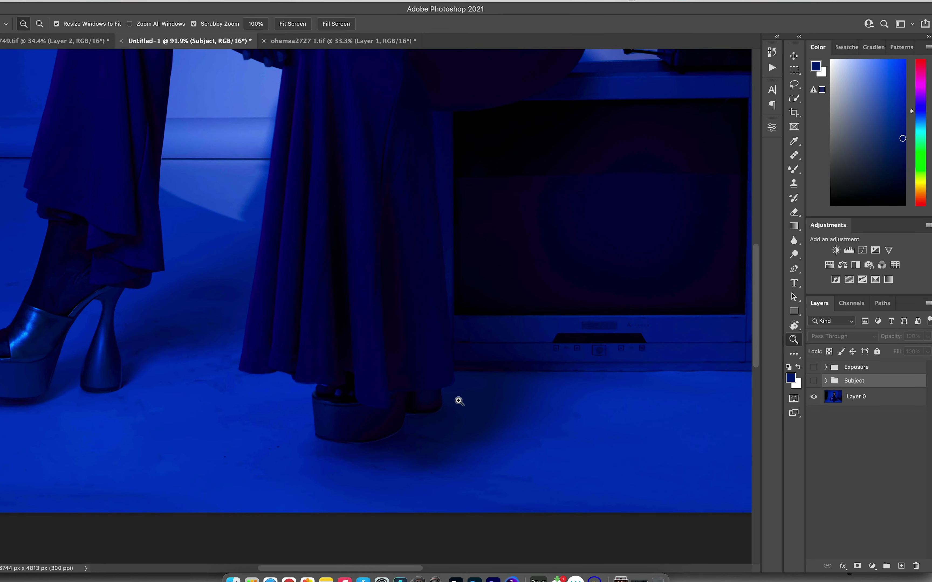
pyautogui.moveTo(562, 338); pyautogui.dragTo(327, 318)
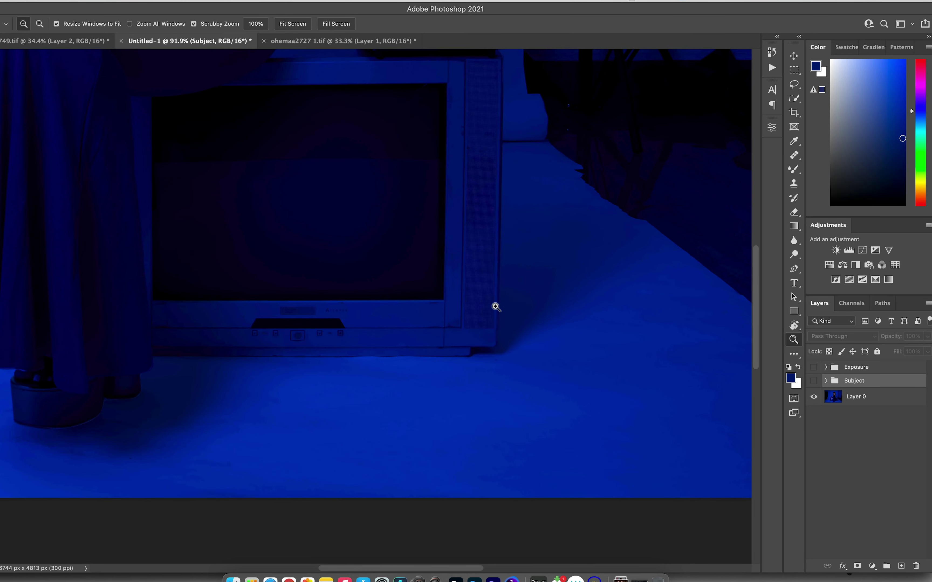
pyautogui.moveTo(495, 308); pyautogui.dragTo(539, 392)
pyautogui.moveTo(489, 372); pyautogui.dragTo(457, 413)
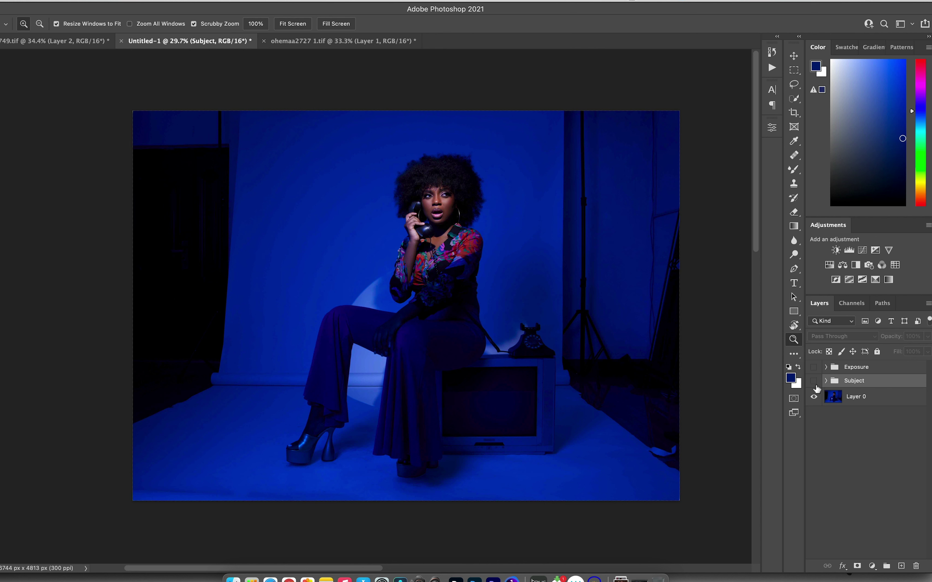
pyautogui.click(814, 382)
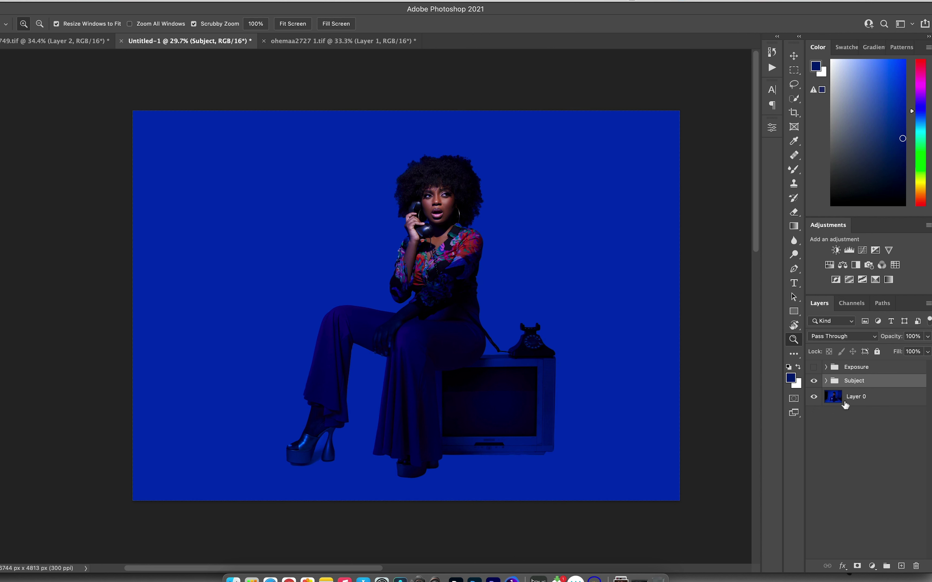
# Step: Add a white layer mask to the Subject group and select Layer 0
pyautogui.click(857, 566)
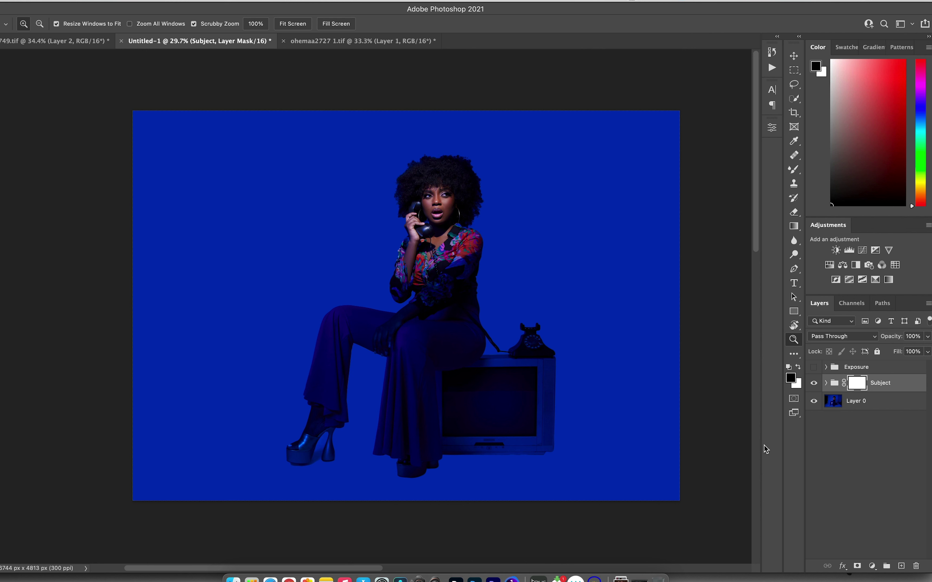
pyautogui.click(856, 402)
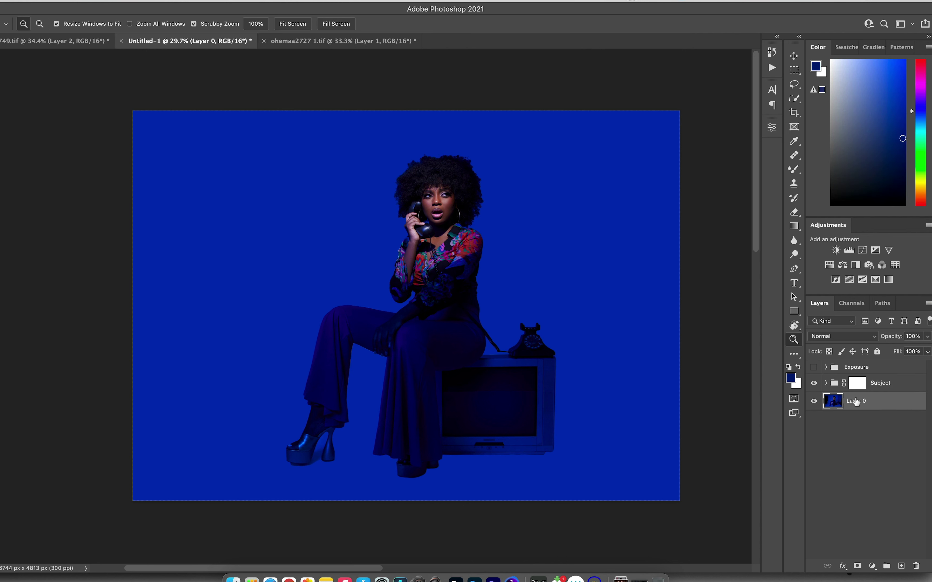
pyautogui.press('super+plus')
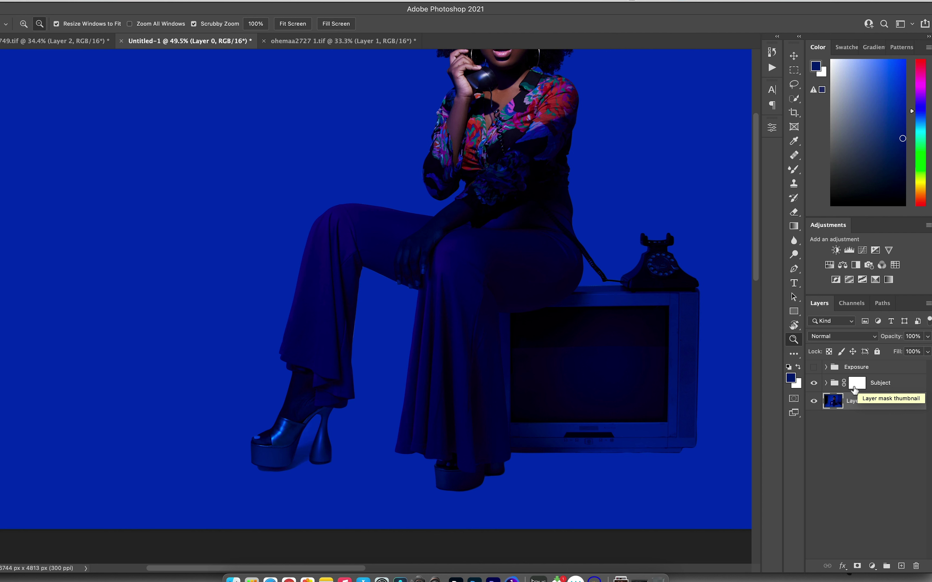
# Step: Display the Subject group's layer mask on its own and switch from the Mixer Brush to the regular Brush tool
pyautogui.keyDown('alt'); pyautogui.click(857, 388); pyautogui.keyUp('alt')
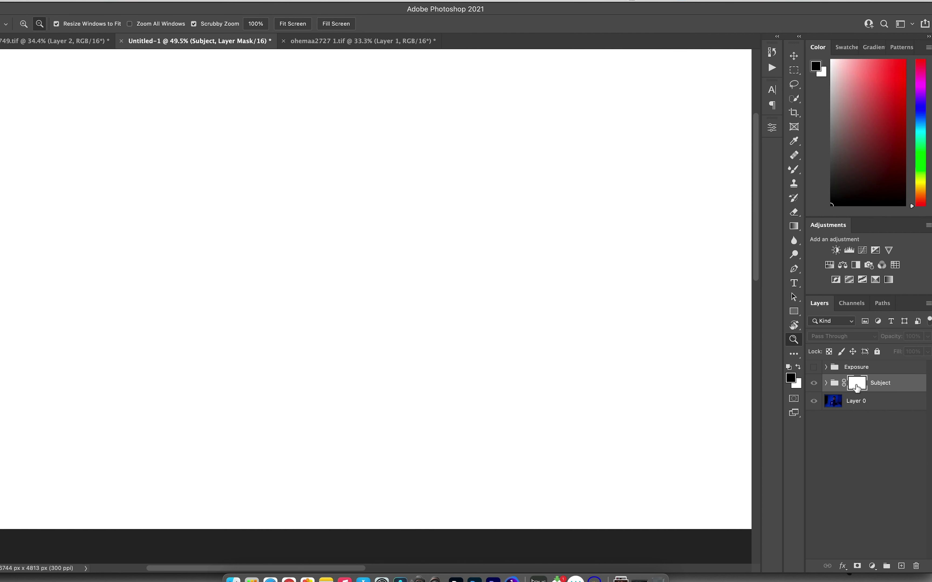
pyautogui.moveTo(560, 276); pyautogui.dragTo(481, 311)
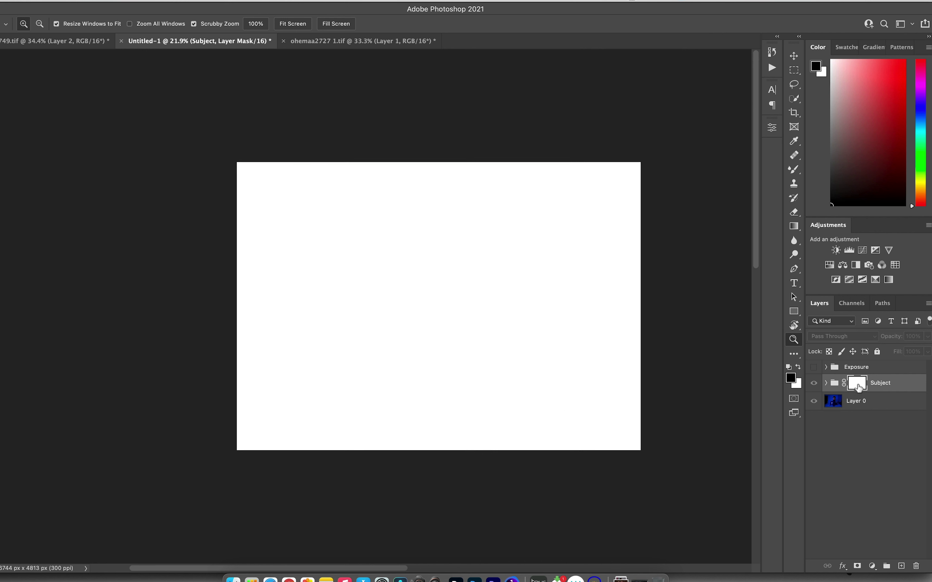
pyautogui.press('b')
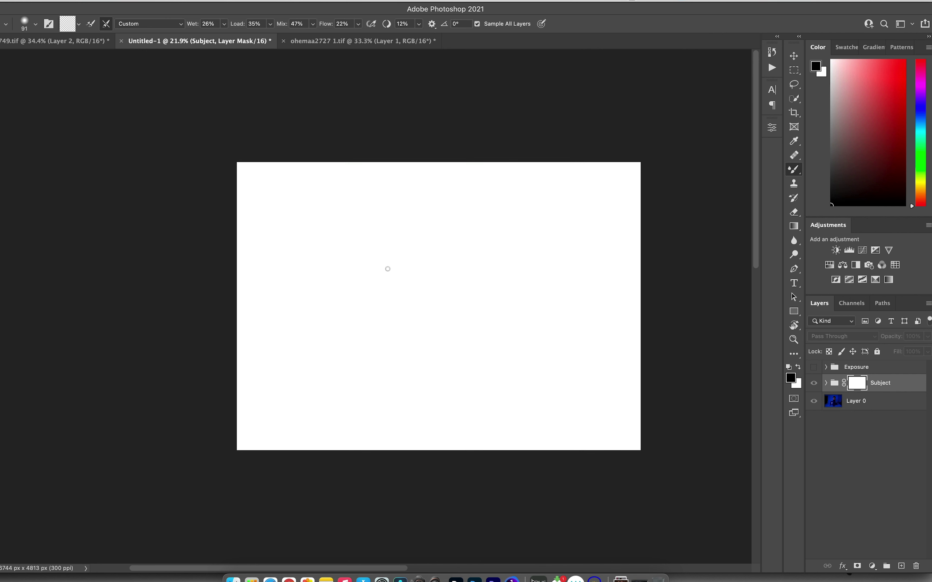
pyautogui.moveTo(365, 254); pyautogui.dragTo(429, 245)
pyautogui.moveTo(796, 176); pyautogui.dragTo(822, 169)
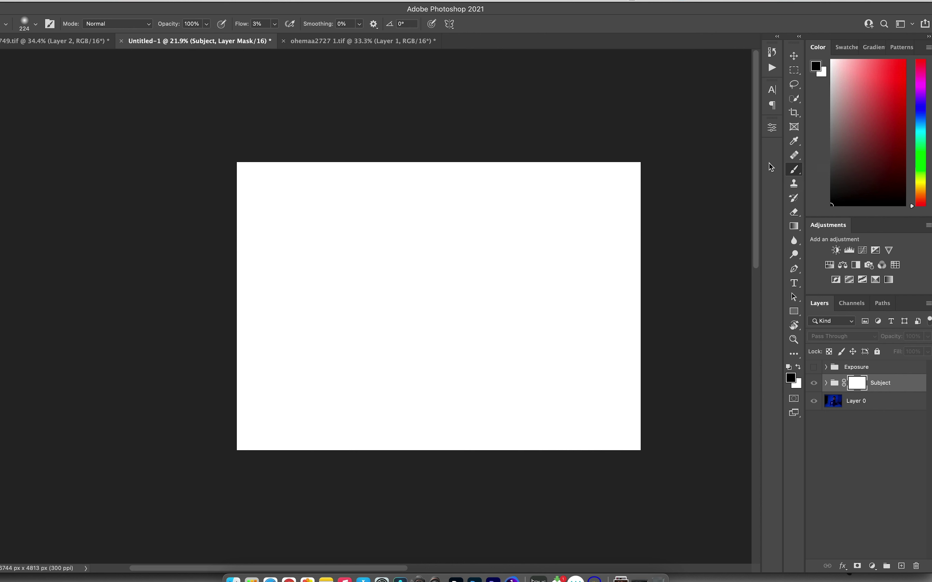
# Step: Paint a thick black wavy stroke across the Subject mask at 100% flow and return to the normal image view
pyautogui.moveTo(240, 26); pyautogui.dragTo(351, 21)
pyautogui.moveTo(327, 265)
pyautogui.mouseDown()
pyautogui.moveTo(357, 262)
pyautogui.moveTo(351, 438)
pyautogui.moveTo(339, 271)
pyautogui.mouseUp()
pyautogui.moveTo(291, 241); pyautogui.dragTo(273, 242)
pyautogui.moveTo(214, 246)
pyautogui.mouseDown()
pyautogui.moveTo(302, 168)
pyautogui.moveTo(321, 247)
pyautogui.moveTo(333, 391)
pyautogui.moveTo(454, 167)
pyautogui.moveTo(476, 241)
pyautogui.moveTo(459, 460)
pyautogui.moveTo(603, 277)
pyautogui.moveTo(644, 284)
pyautogui.moveTo(601, 461)
pyautogui.mouseUp()
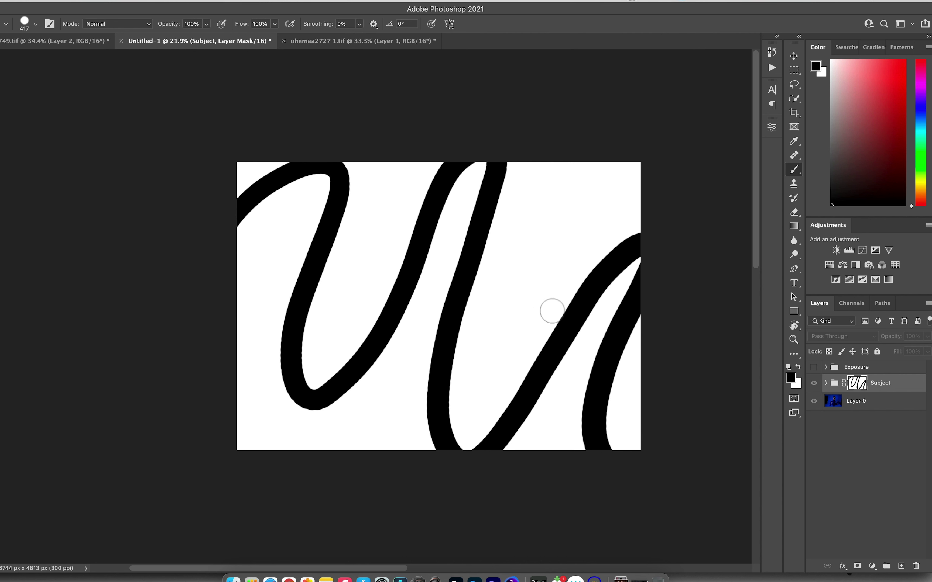
pyautogui.keyDown('alt'); pyautogui.click(854, 388); pyautogui.keyUp('alt')
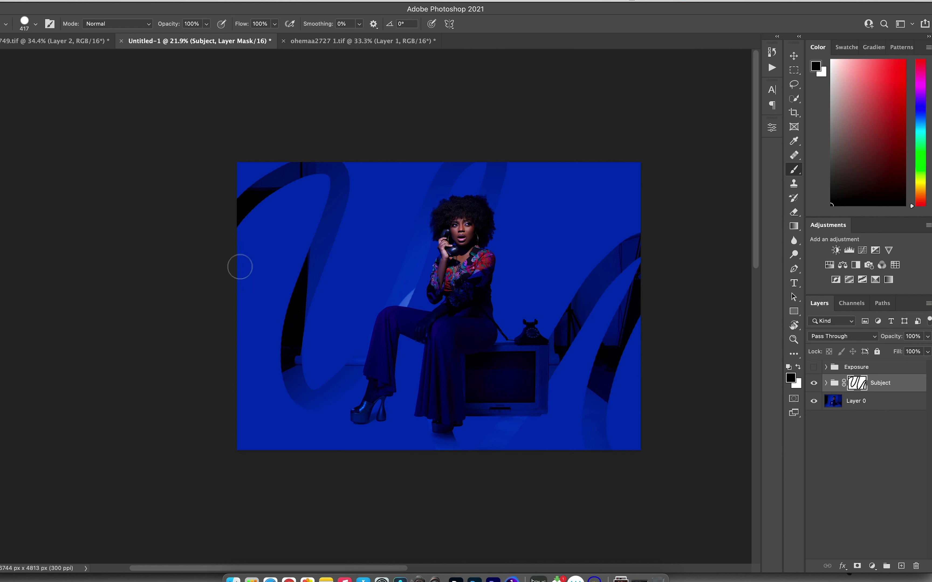
# Step: Cover the whole Subject mask in black, enlarging the brush to about 2322 px, and invert the mask to white
pyautogui.moveTo(239, 267); pyautogui.dragTo(598, 226)
pyautogui.moveTo(223, 326); pyautogui.dragTo(606, 264)
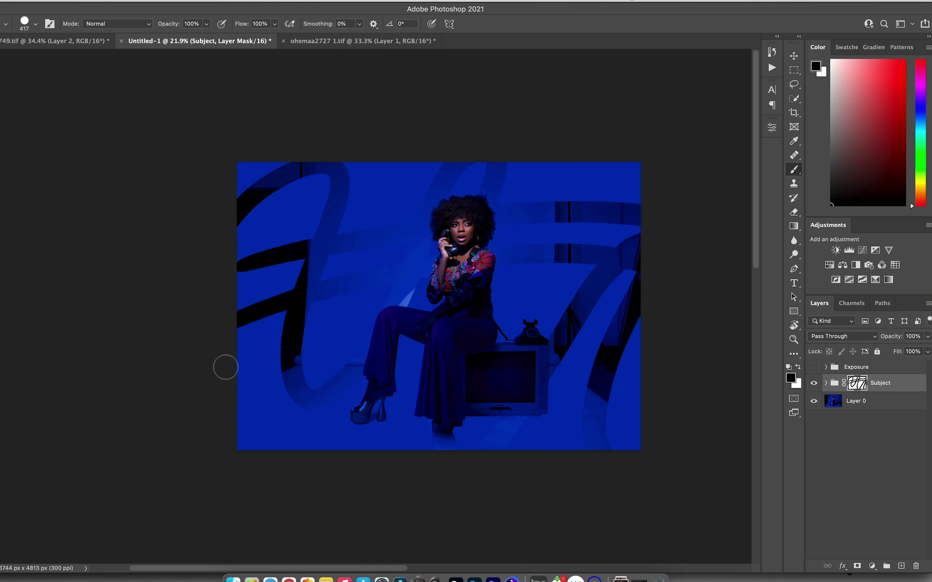
pyautogui.moveTo(225, 366)
pyautogui.mouseDown()
pyautogui.moveTo(484, 297)
pyautogui.moveTo(644, 298)
pyautogui.mouseUp()
pyautogui.moveTo(312, 364); pyautogui.dragTo(566, 313)
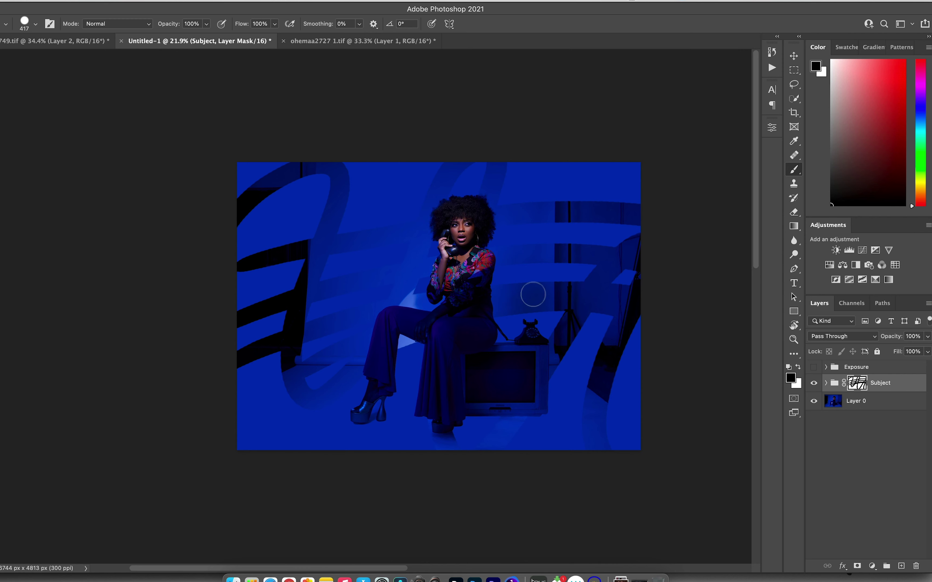
pyautogui.moveTo(357, 285); pyautogui.dragTo(432, 285)
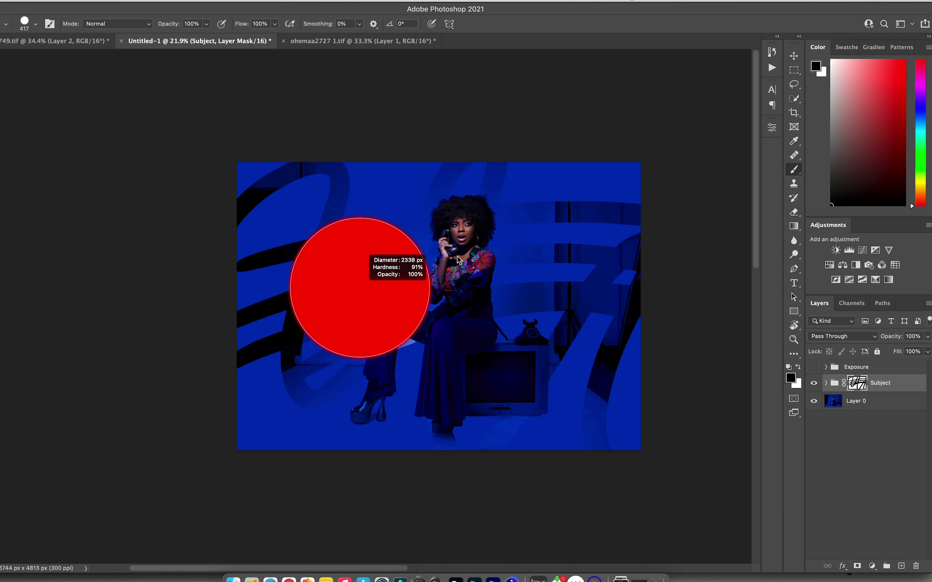
pyautogui.moveTo(261, 226)
pyautogui.mouseDown()
pyautogui.moveTo(339, 124)
pyautogui.moveTo(343, 270)
pyautogui.moveTo(422, 526)
pyautogui.moveTo(487, 234)
pyautogui.moveTo(557, 152)
pyautogui.moveTo(605, 310)
pyautogui.moveTo(645, 140)
pyautogui.mouseUp()
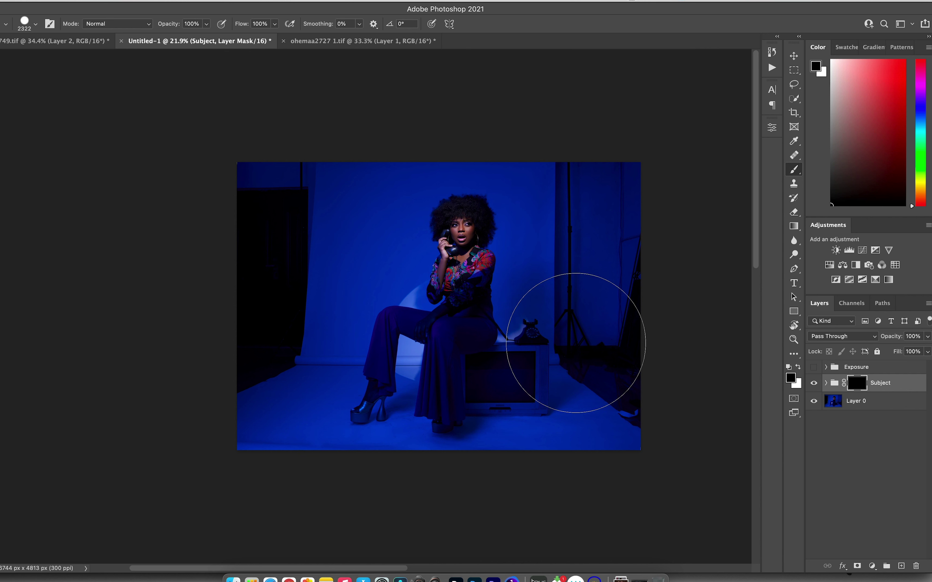
pyautogui.press('super+i')
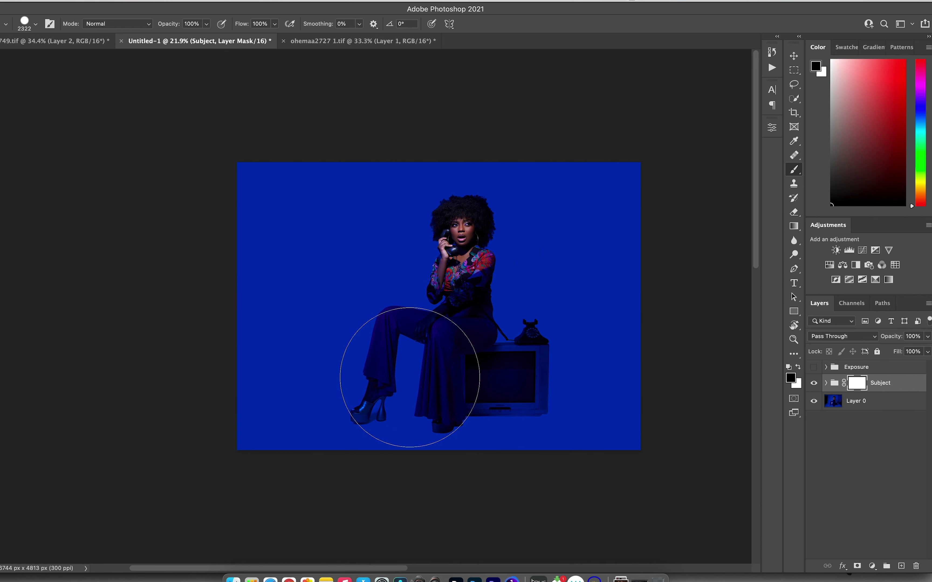
# Step: Paint black on the Subject mask with a soft brush of about 658 px to reveal the original shadows around the shoes and television
pyautogui.moveTo(410, 377)
pyautogui.mouseDown()
pyautogui.moveTo(327, 383)
pyautogui.moveTo(343, 372)
pyautogui.mouseUp()
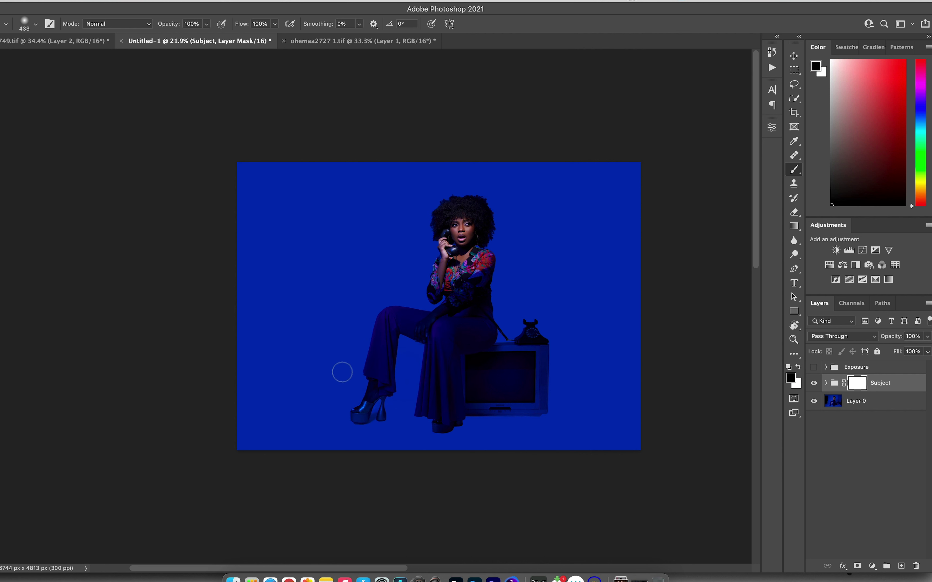
pyautogui.moveTo(409, 377); pyautogui.dragTo(359, 274)
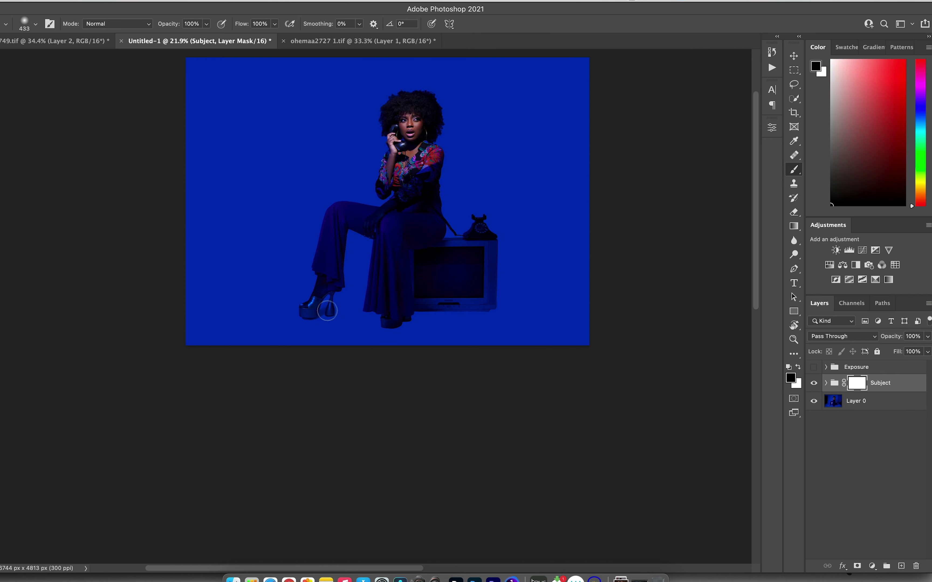
pyautogui.moveTo(327, 311)
pyautogui.mouseDown()
pyautogui.moveTo(370, 294)
pyautogui.moveTo(313, 310)
pyautogui.moveTo(376, 281)
pyautogui.moveTo(332, 302)
pyautogui.moveTo(353, 289)
pyautogui.moveTo(395, 289)
pyautogui.moveTo(409, 311)
pyautogui.moveTo(424, 311)
pyautogui.mouseUp()
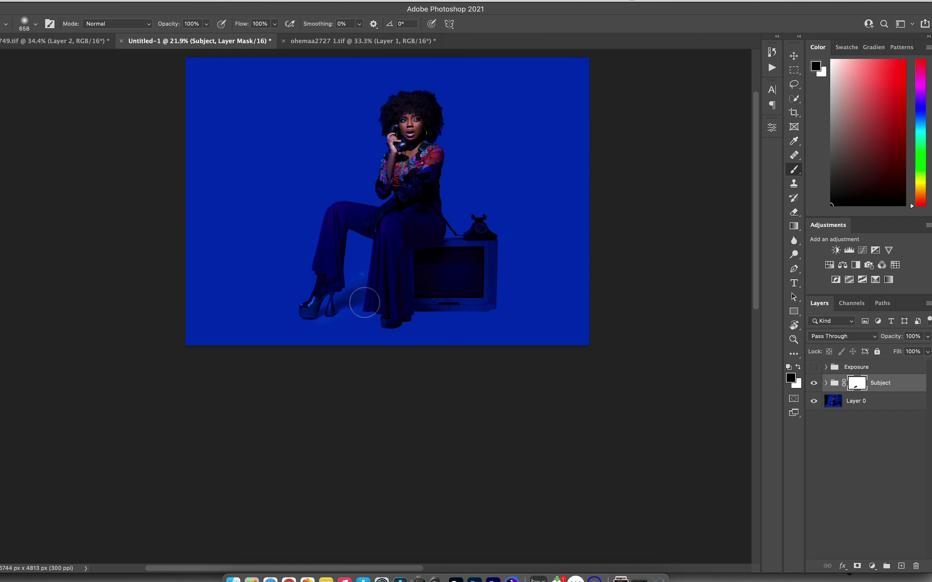
pyautogui.moveTo(364, 303); pyautogui.dragTo(410, 316)
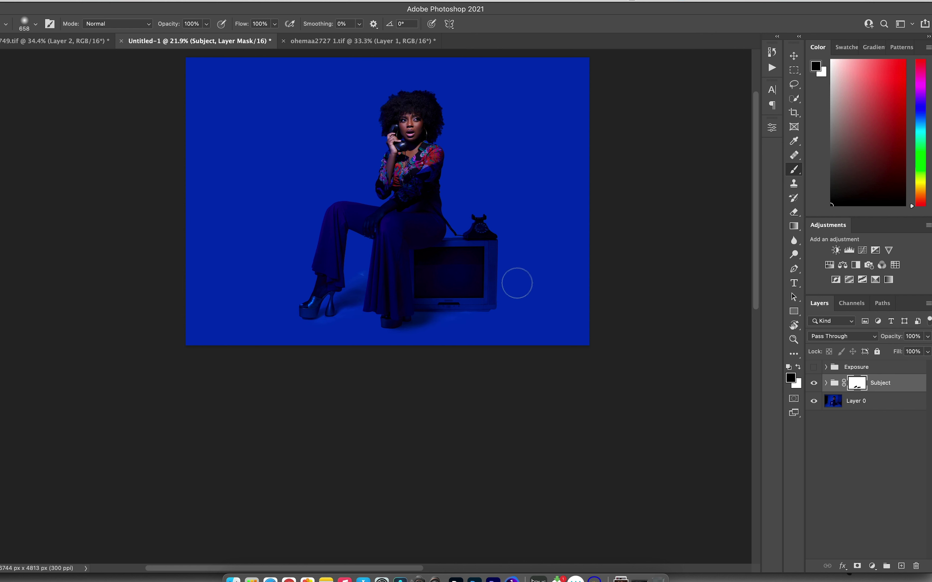
pyautogui.moveTo(517, 283)
pyautogui.mouseDown()
pyautogui.moveTo(465, 302)
pyautogui.moveTo(525, 283)
pyautogui.moveTo(501, 289)
pyautogui.moveTo(521, 266)
pyautogui.moveTo(496, 280)
pyautogui.moveTo(501, 303)
pyautogui.moveTo(520, 296)
pyautogui.moveTo(526, 275)
pyautogui.moveTo(505, 270)
pyautogui.moveTo(525, 267)
pyautogui.moveTo(504, 270)
pyautogui.mouseUp()
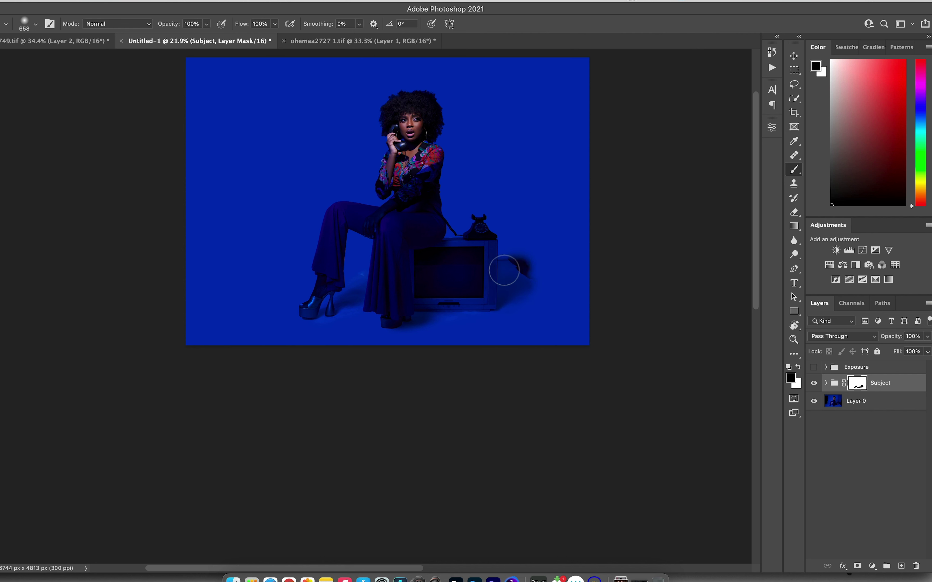
# Step: Paint white on the Subject mask at 18% flow to hide the dark patch beside the television and stray areas near the shoes
pyautogui.press('z')
pyautogui.moveTo(436, 264)
pyautogui.mouseDown()
pyautogui.moveTo(506, 262)
pyautogui.moveTo(482, 268)
pyautogui.moveTo(496, 276)
pyautogui.mouseUp()
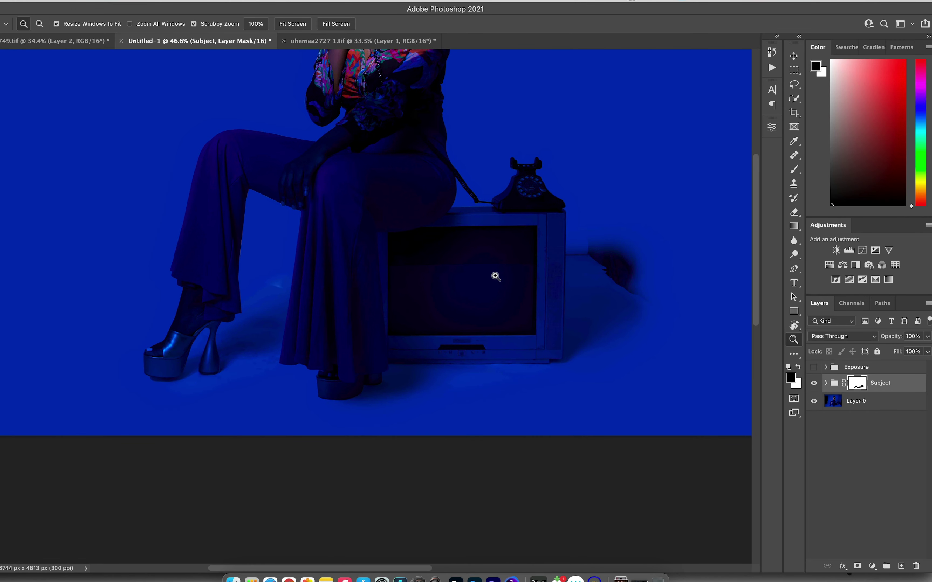
pyautogui.hscroll(3, 490, 280)
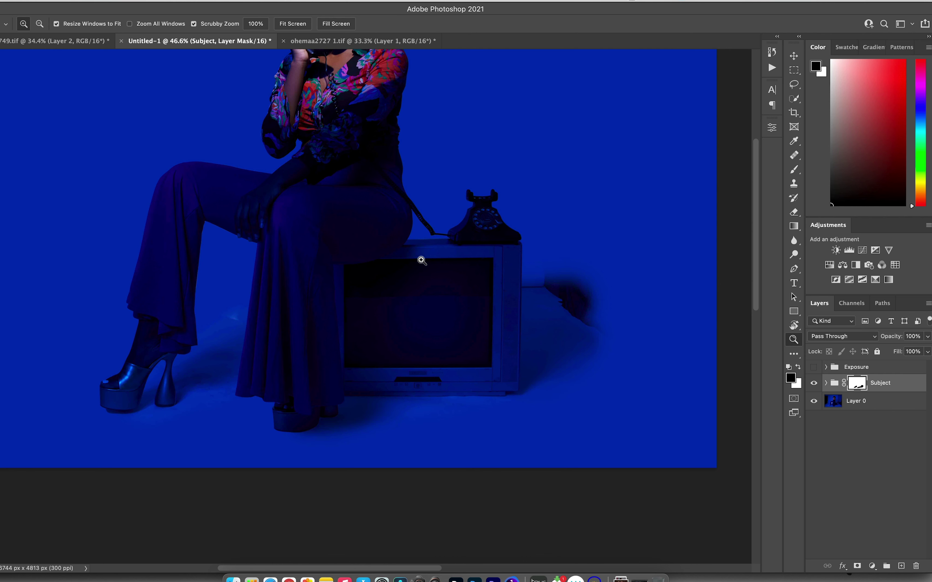
pyautogui.moveTo(422, 262); pyautogui.dragTo(395, 269)
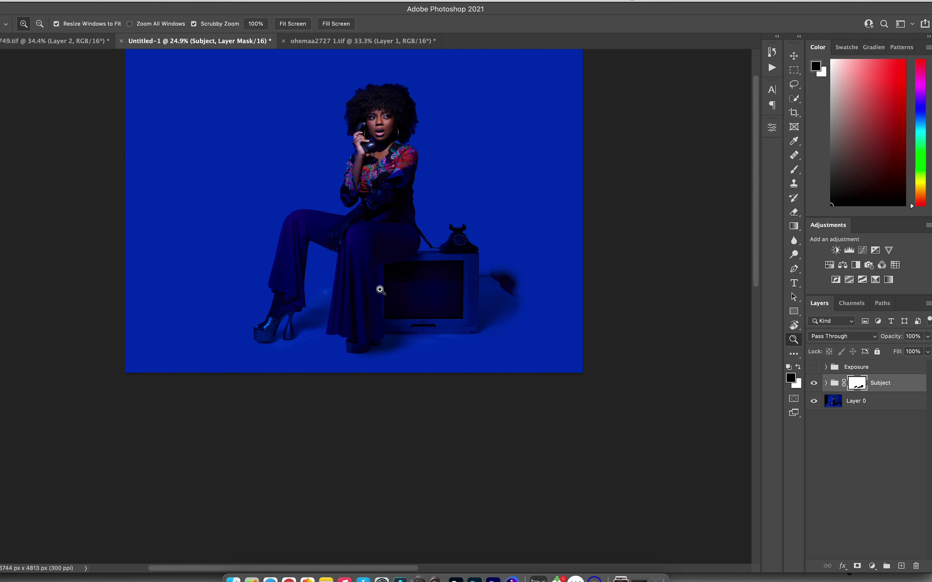
pyautogui.moveTo(383, 290); pyautogui.dragTo(411, 280)
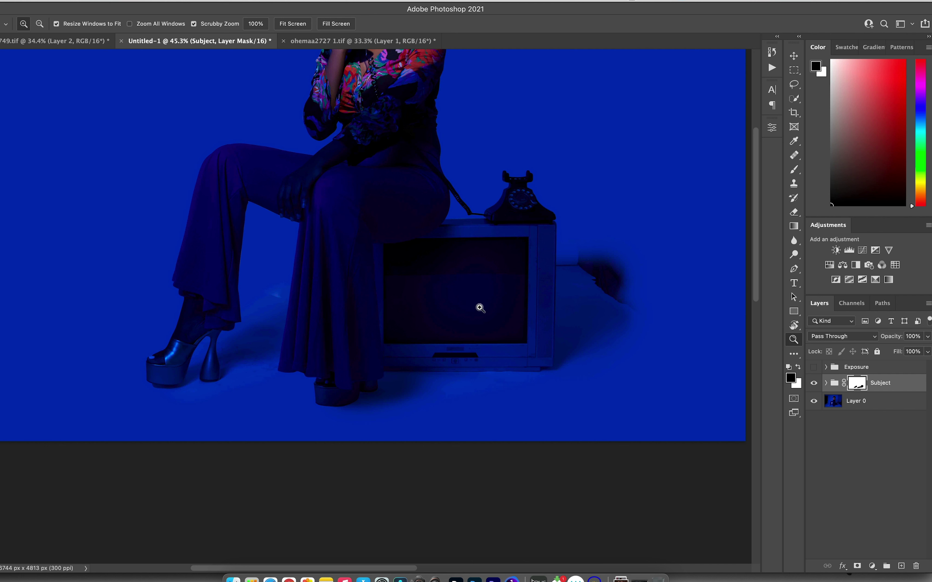
pyautogui.press('x')
pyautogui.press('b')
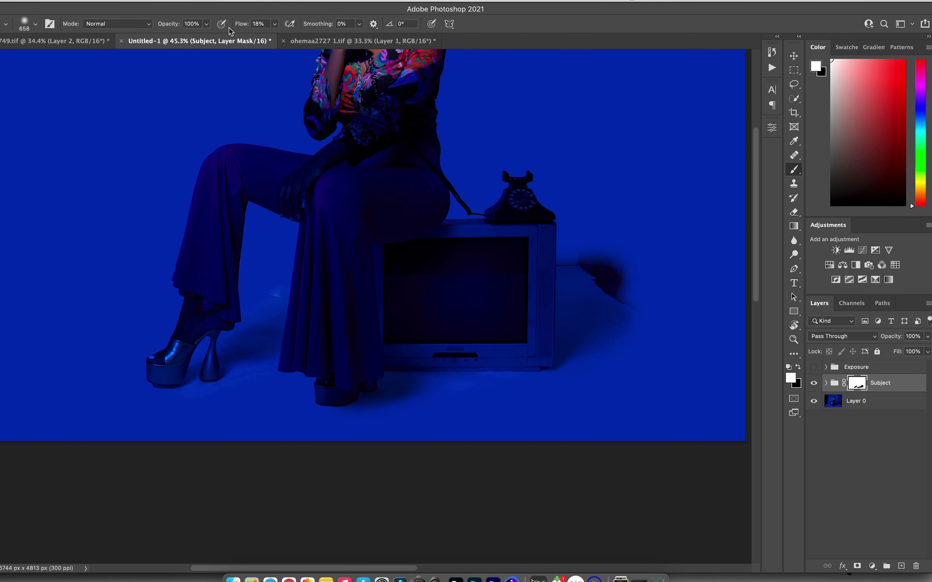
pyautogui.moveTo(603, 256); pyautogui.dragTo(576, 239)
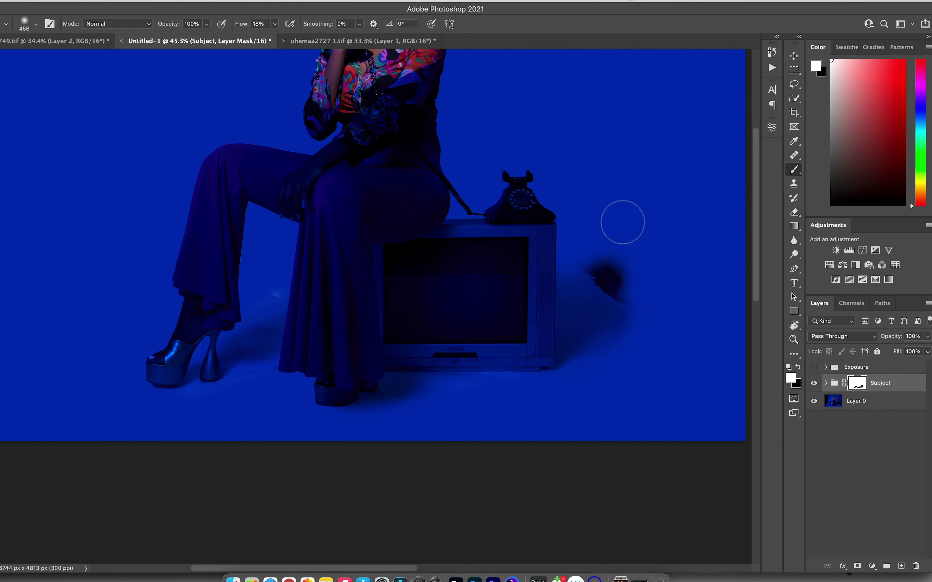
pyautogui.moveTo(631, 225); pyautogui.dragTo(610, 242)
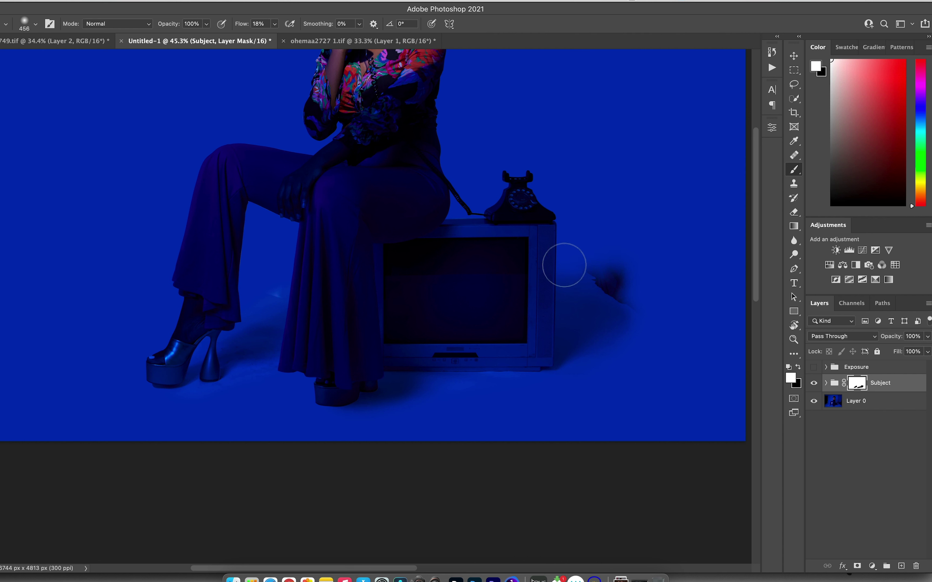
pyautogui.moveTo(599, 277)
pyautogui.mouseDown()
pyautogui.moveTo(592, 256)
pyautogui.moveTo(617, 264)
pyautogui.moveTo(608, 260)
pyautogui.moveTo(629, 288)
pyautogui.moveTo(605, 266)
pyautogui.mouseUp()
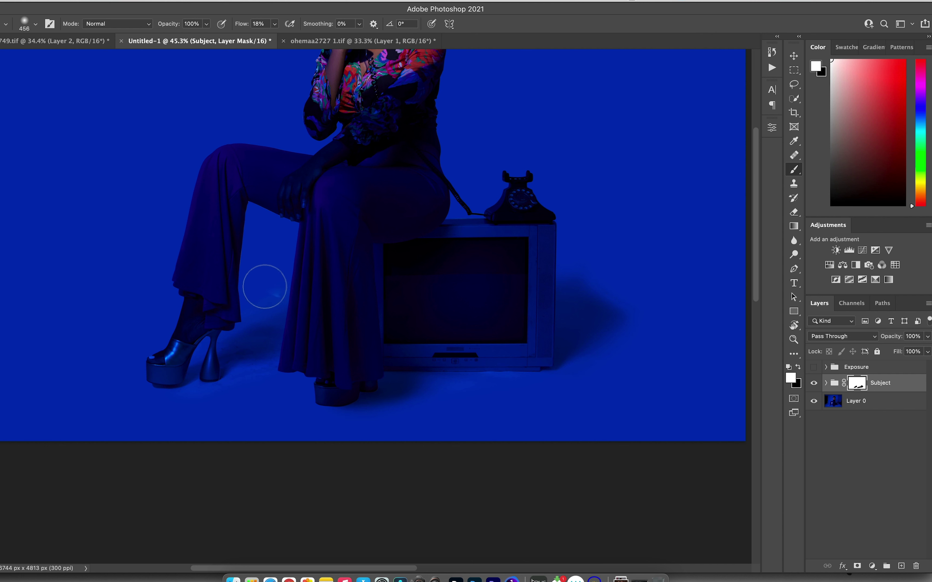
pyautogui.moveTo(261, 373); pyautogui.dragTo(204, 395)
# Step: Add a new layer above the Subject group and set the brush to about 679 px with 4% flow
pyautogui.press('z')
pyautogui.moveTo(557, 292)
pyautogui.mouseDown()
pyautogui.moveTo(495, 304)
pyautogui.moveTo(617, 304)
pyautogui.mouseUp()
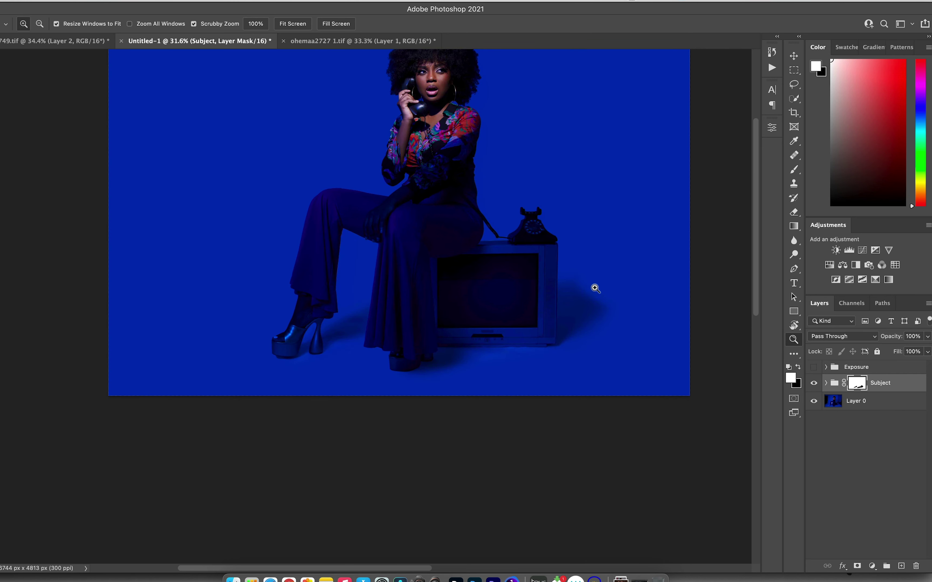
pyautogui.click(901, 567)
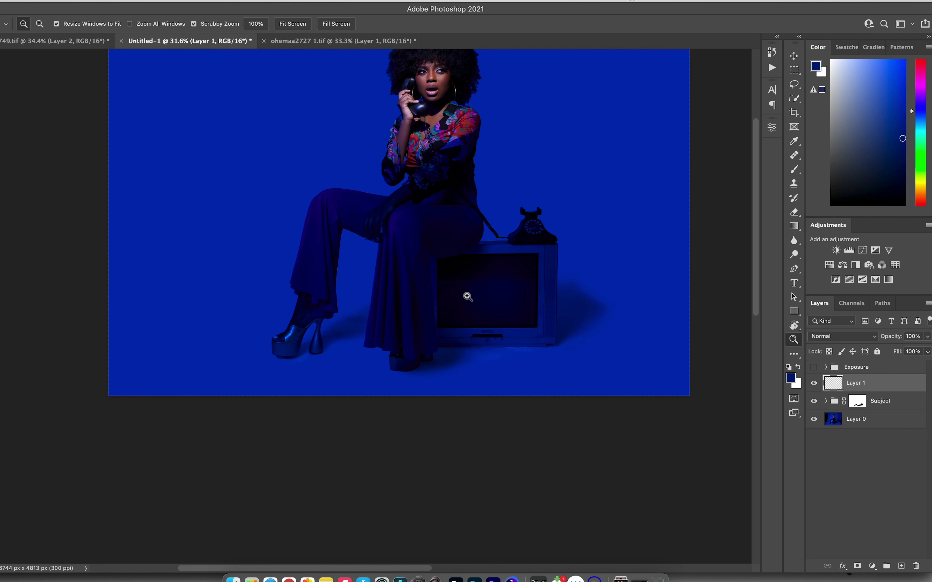
pyautogui.press('b')
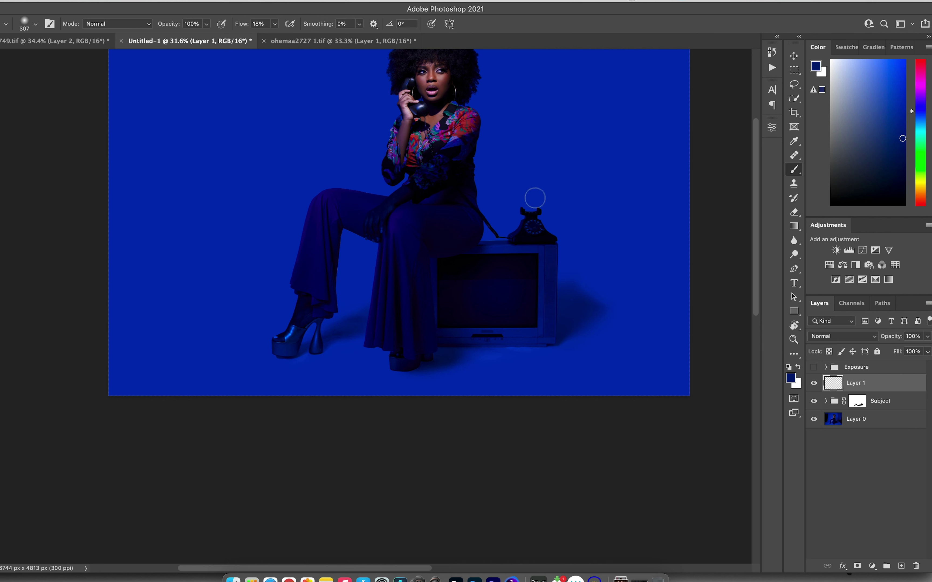
pyautogui.keyDown('ctrl'); pyautogui.keyDown('alt'); pyautogui.moveTo(551, 269); pyautogui.dragTo(593, 270); pyautogui.keyUp('alt'); pyautogui.keyUp('ctrl')
pyautogui.moveTo(241, 24); pyautogui.dragTo(219, 30)
# Step: Sample nearby blues and paint them on Layer 1 to soften the shadow beside the television and touch up the one between the legs
pyautogui.keyDown('alt'); pyautogui.click(584, 300); pyautogui.keyUp('alt')
pyautogui.moveTo(599, 272)
pyautogui.mouseDown()
pyautogui.moveTo(575, 309)
pyautogui.moveTo(595, 253)
pyautogui.moveTo(594, 302)
pyautogui.moveTo(602, 276)
pyautogui.moveTo(582, 283)
pyautogui.moveTo(616, 285)
pyautogui.mouseUp()
pyautogui.keyDown('alt'); pyautogui.click(588, 301); pyautogui.keyUp('alt')
pyautogui.keyDown('alt'); pyautogui.click(619, 286); pyautogui.keyUp('alt')
pyautogui.keyDown('alt'); pyautogui.click(570, 300); pyautogui.keyUp('alt')
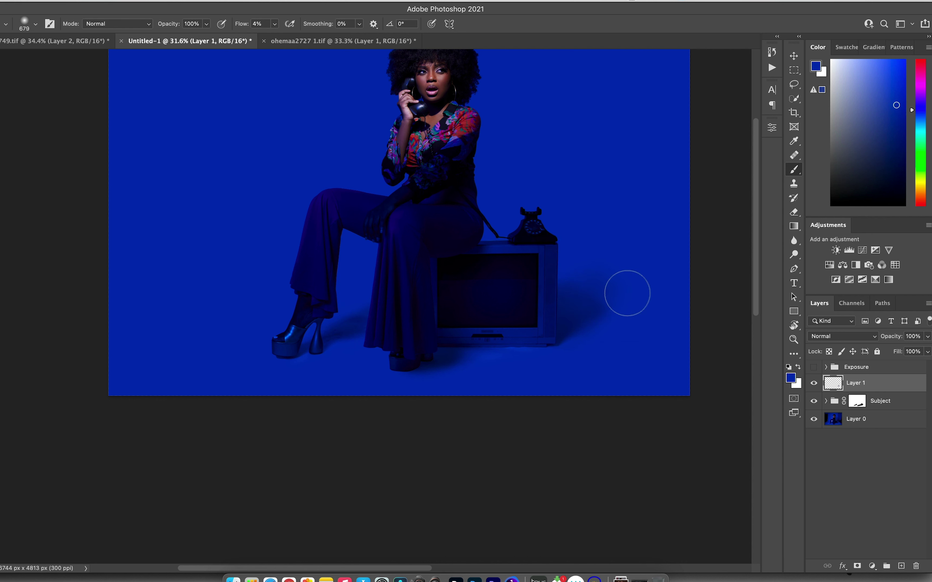
pyautogui.moveTo(627, 293)
pyautogui.mouseDown()
pyautogui.moveTo(599, 319)
pyautogui.moveTo(629, 285)
pyautogui.mouseUp()
pyautogui.keyDown('alt'); pyautogui.click(629, 288); pyautogui.keyUp('alt')
pyautogui.keyDown('alt'); pyautogui.click(603, 257); pyautogui.keyUp('alt')
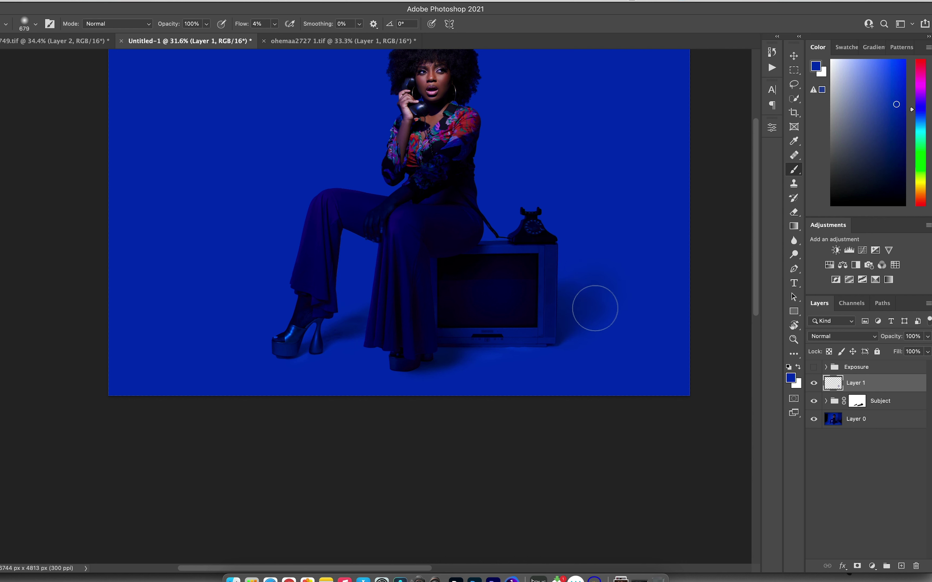
pyautogui.moveTo(349, 325)
pyautogui.mouseDown()
pyautogui.moveTo(324, 327)
pyautogui.moveTo(352, 327)
pyautogui.mouseUp()
# Step: Blend the shadow between the raised heel and the front trouser leg on Layer 1 with the Mixer Brush at 22% flow
pyautogui.press('z')
pyautogui.moveTo(394, 318)
pyautogui.mouseDown()
pyautogui.moveTo(457, 314)
pyautogui.moveTo(395, 318)
pyautogui.moveTo(301, 364)
pyautogui.moveTo(395, 333)
pyautogui.moveTo(325, 353)
pyautogui.moveTo(335, 319)
pyautogui.moveTo(327, 335)
pyautogui.moveTo(342, 333)
pyautogui.moveTo(310, 339)
pyautogui.mouseUp()
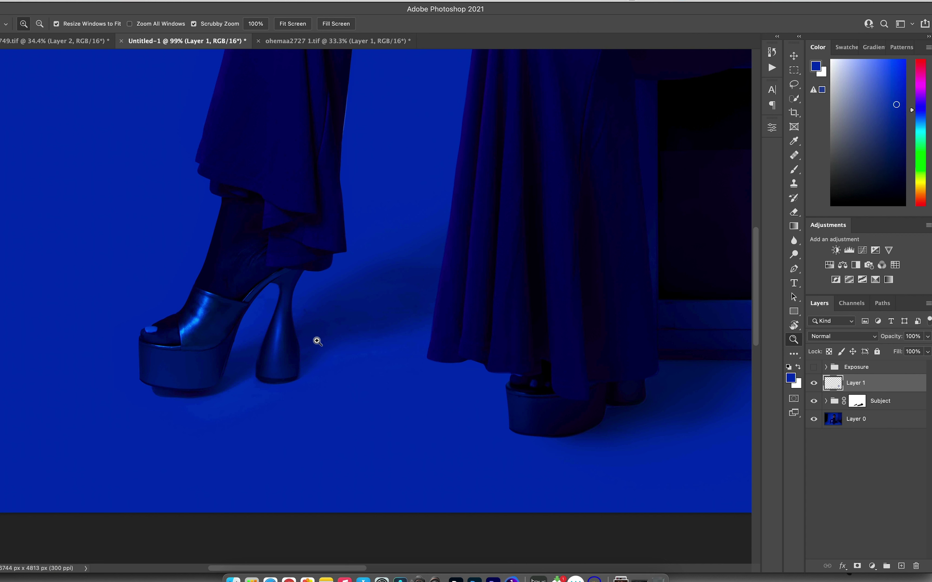
pyautogui.press('b')
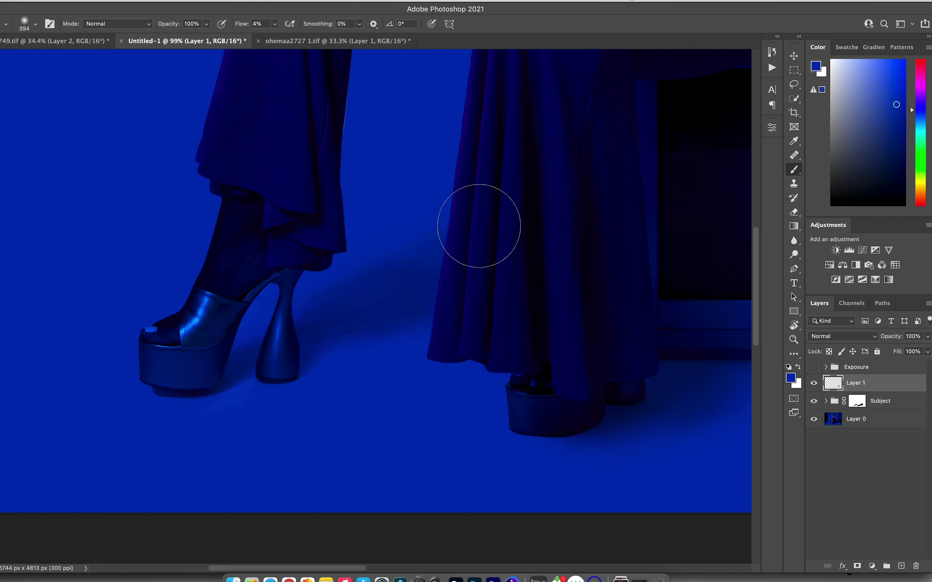
pyautogui.moveTo(797, 172); pyautogui.dragTo(828, 179)
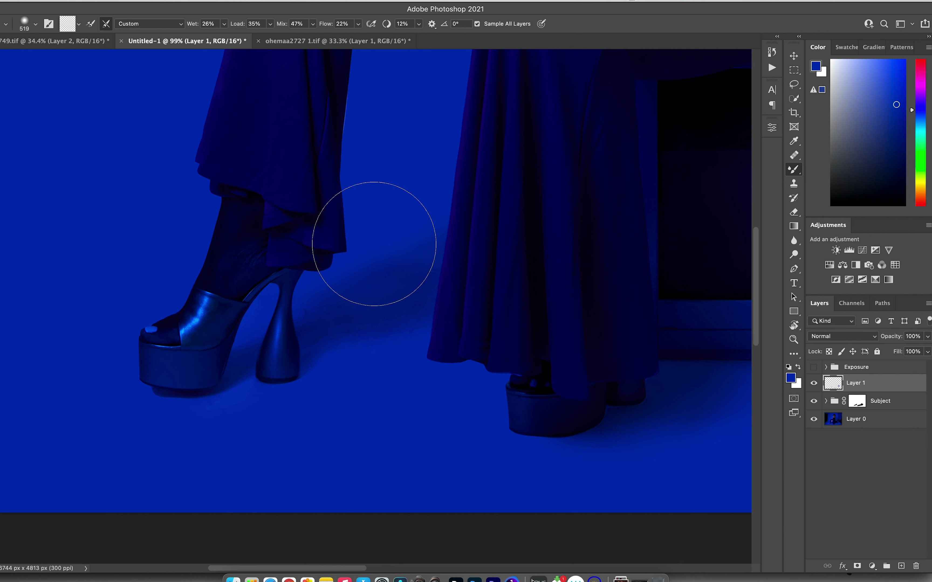
pyautogui.press('z')
pyautogui.click(357, 286)
pyautogui.moveTo(356, 286)
pyautogui.mouseDown()
pyautogui.moveTo(370, 287)
pyautogui.moveTo(376, 317)
pyautogui.mouseUp()
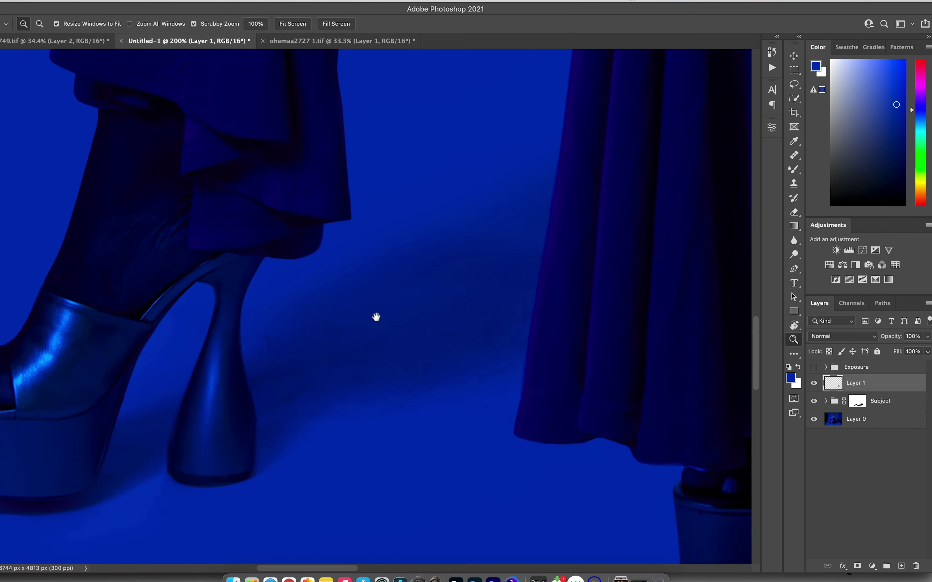
pyautogui.press('b')
pyautogui.moveTo(412, 250)
pyautogui.mouseDown()
pyautogui.moveTo(353, 248)
pyautogui.moveTo(349, 239)
pyautogui.moveTo(362, 171)
pyautogui.moveTo(368, 192)
pyautogui.moveTo(382, 184)
pyautogui.mouseUp()
pyautogui.moveTo(395, 227)
pyautogui.mouseDown()
pyautogui.moveTo(351, 221)
pyautogui.moveTo(324, 241)
pyautogui.mouseUp()
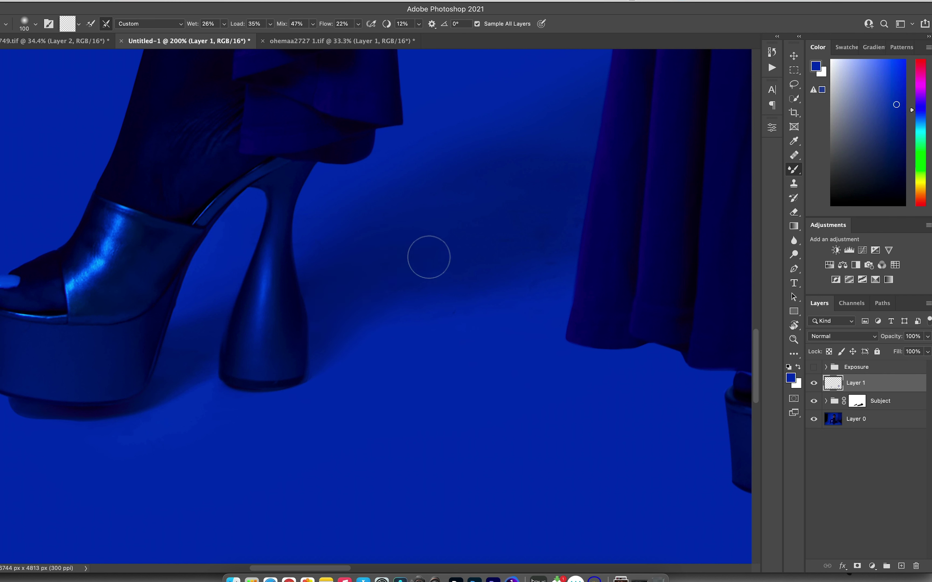
pyautogui.moveTo(439, 297); pyautogui.dragTo(446, 297)
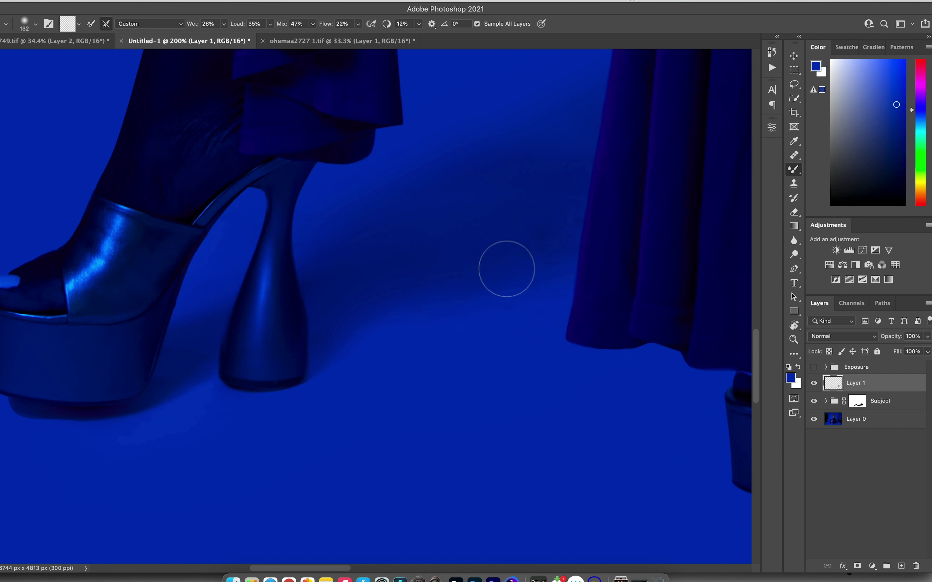
pyautogui.moveTo(539, 264); pyautogui.dragTo(545, 235)
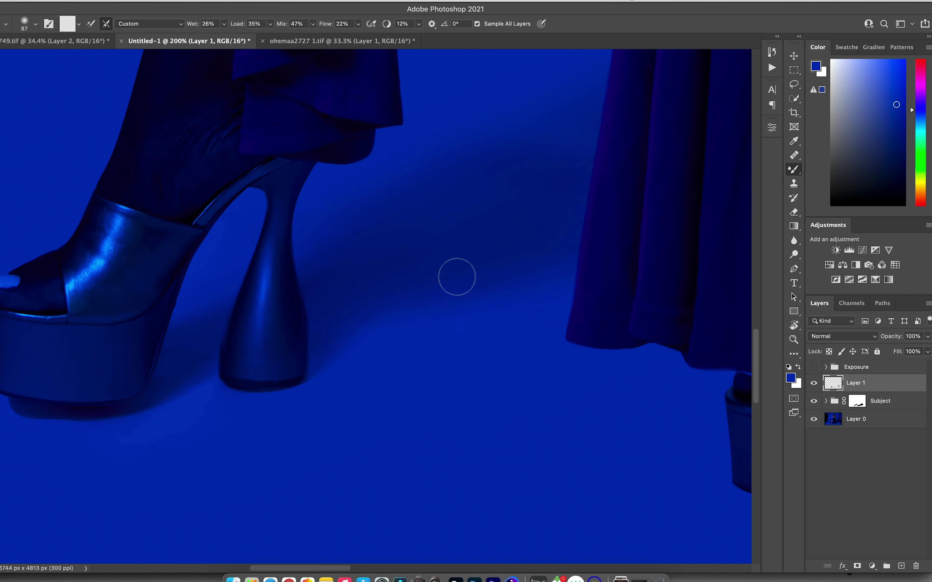
pyautogui.press('[')
pyautogui.press('[')
pyautogui.press('[')
pyautogui.press('[')
# Step: Examine the floor shadows around the front shoe and television, and the overall look of the composite
pyautogui.hscroll(10, 337, 281)
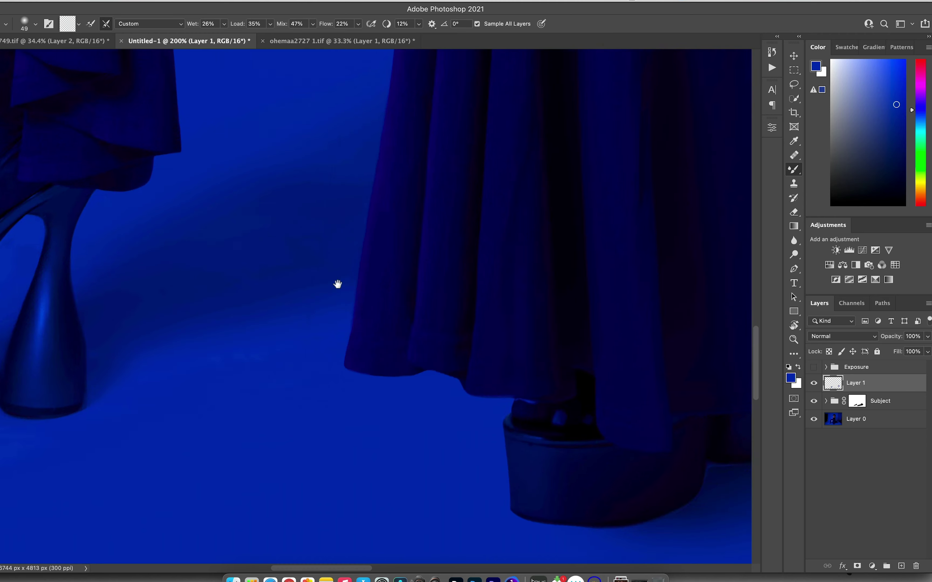
pyautogui.press(']')
pyautogui.press(']')
pyautogui.press(']')
pyautogui.press(']')
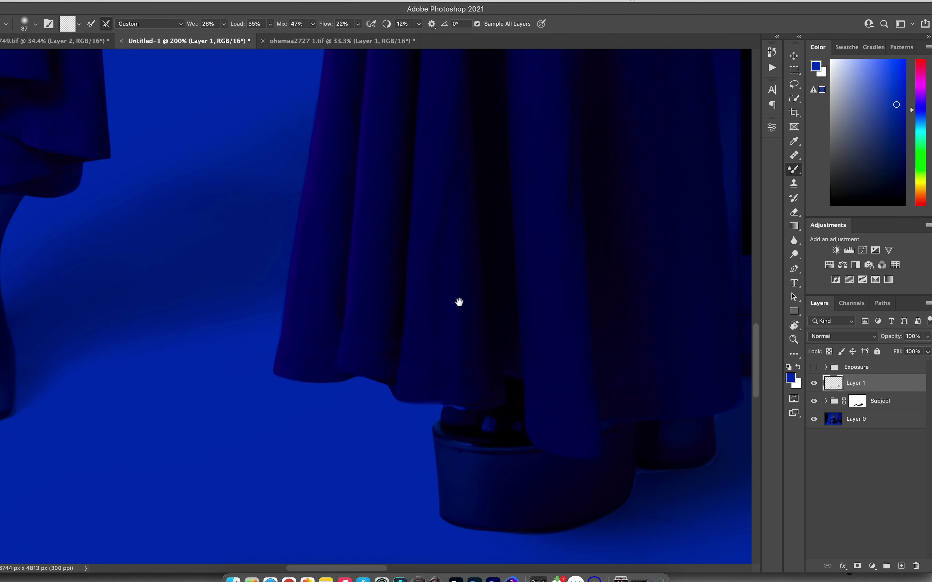
pyautogui.hscroll(10, 458, 302)
pyautogui.scroll(-5, 457, 302)
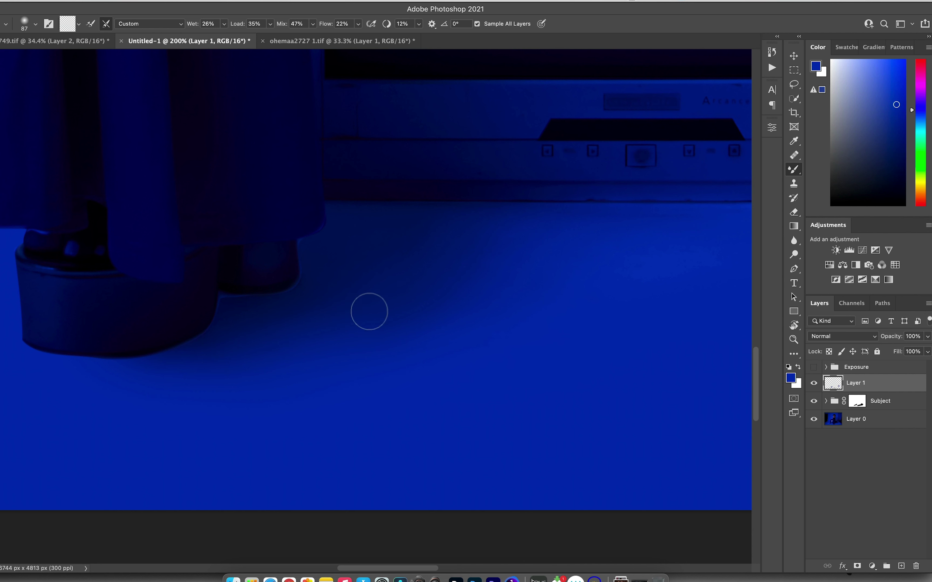
pyautogui.hscroll(15, 457, 264)
pyautogui.scroll(4, 458, 265)
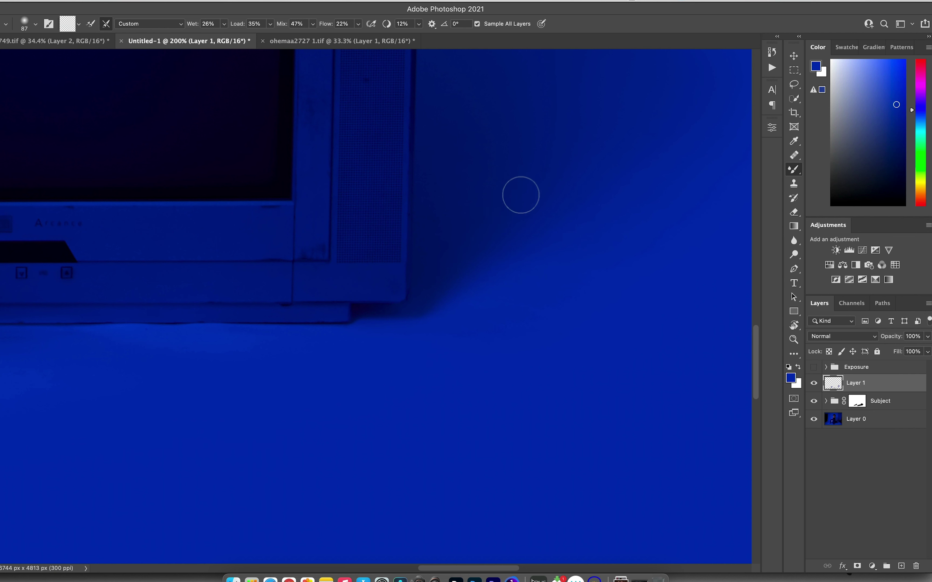
pyautogui.press('z')
pyautogui.moveTo(483, 211); pyautogui.dragTo(393, 328)
pyautogui.moveTo(420, 249); pyautogui.dragTo(368, 231)
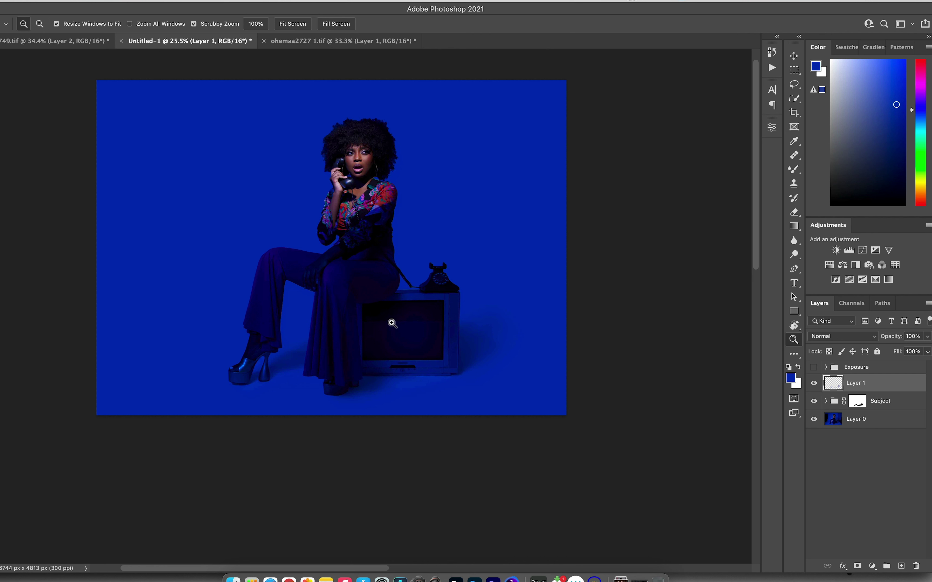
# Step: Add a new layer above Layer 1 and fill a rectangular selection covering the television screen with white, clearing the selection
pyautogui.moveTo(392, 323); pyautogui.dragTo(446, 313)
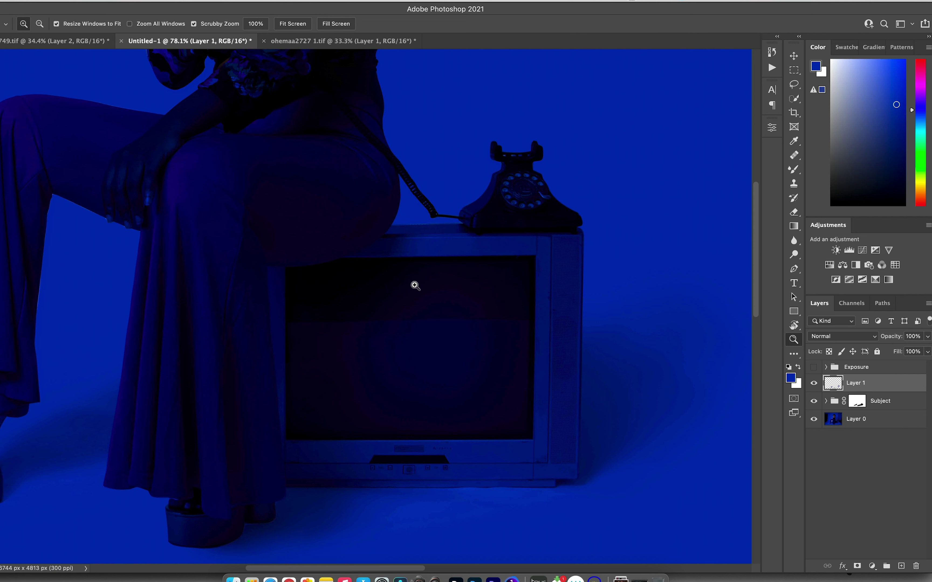
pyautogui.moveTo(415, 284); pyautogui.dragTo(353, 217)
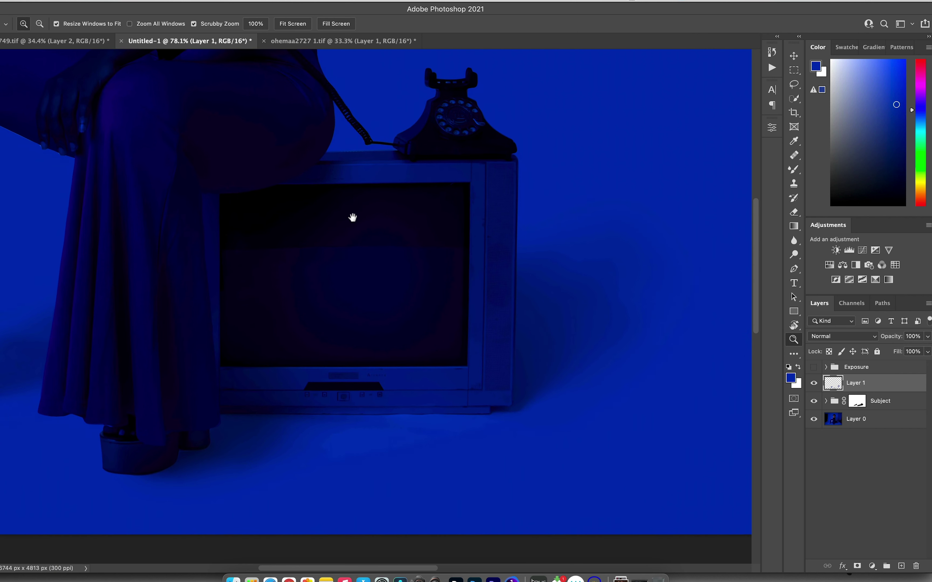
pyautogui.click(901, 566)
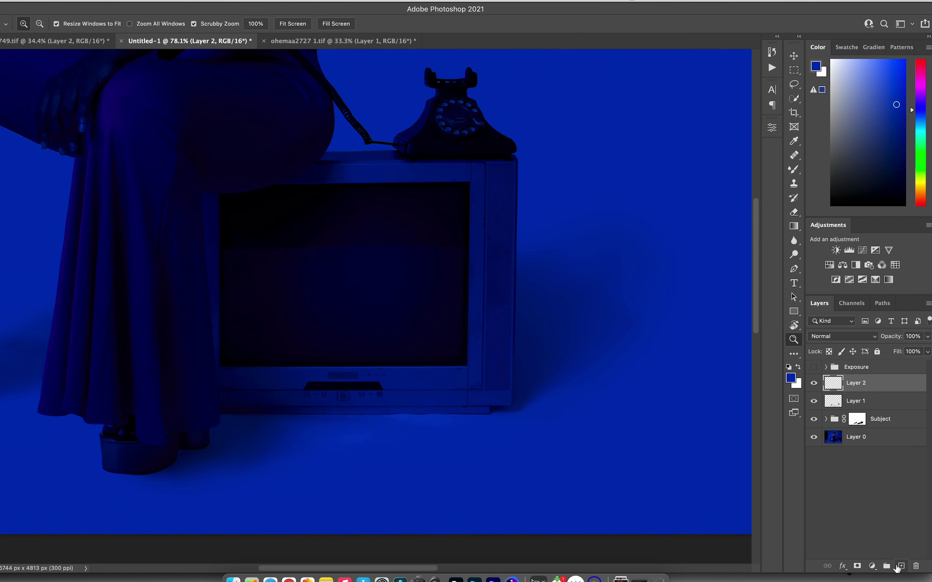
pyautogui.press('m')
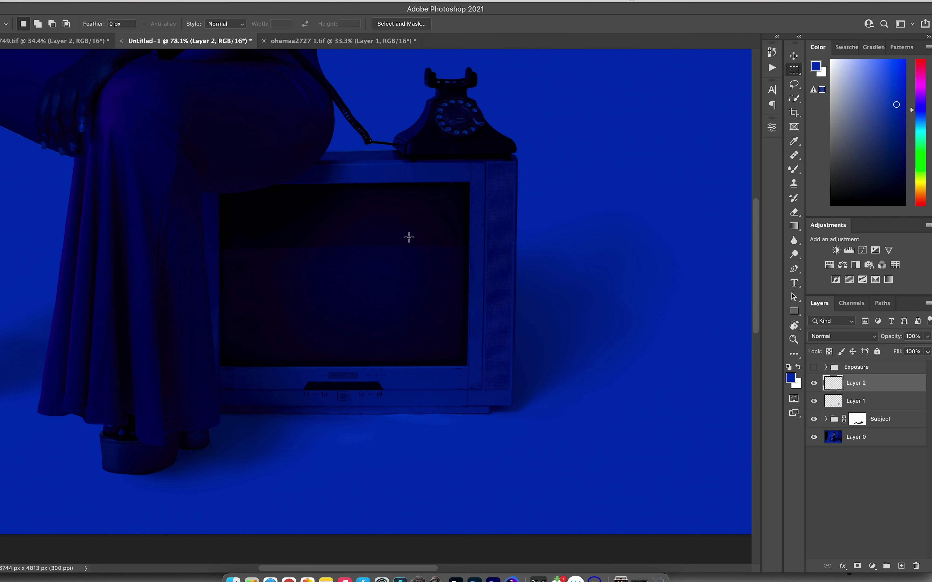
pyautogui.rightClick(795, 71)
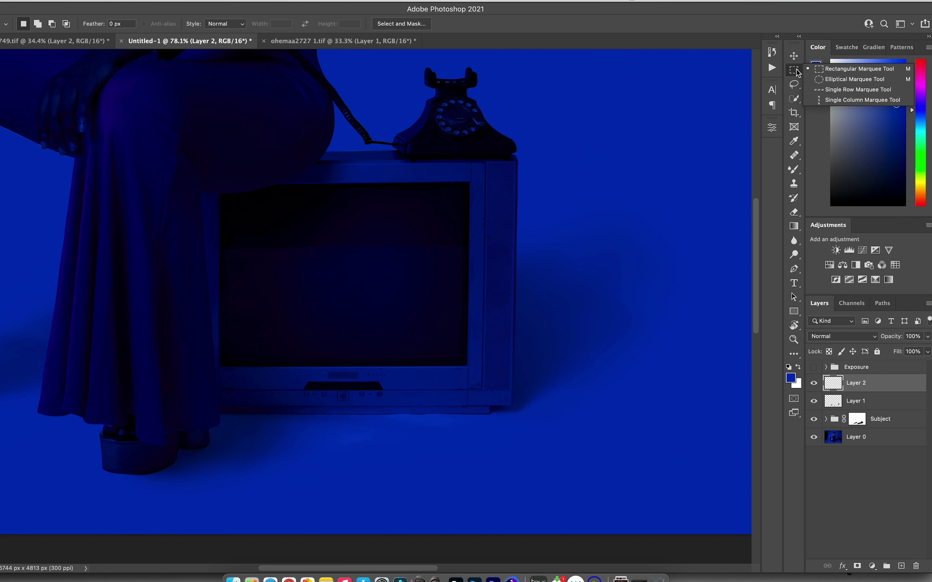
pyautogui.click(827, 70)
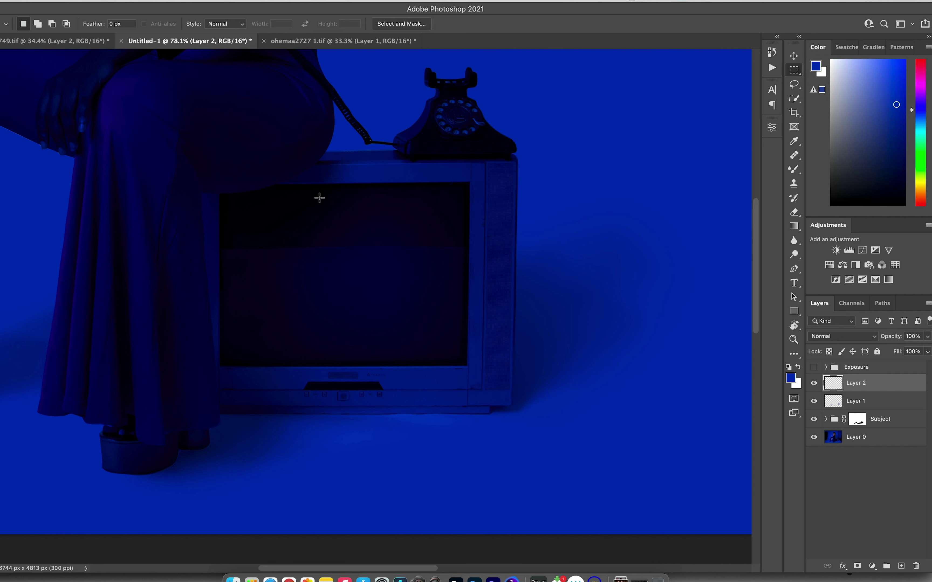
pyautogui.moveTo(222, 186); pyautogui.dragTo(469, 364)
pyautogui.press('super+BackSpace')
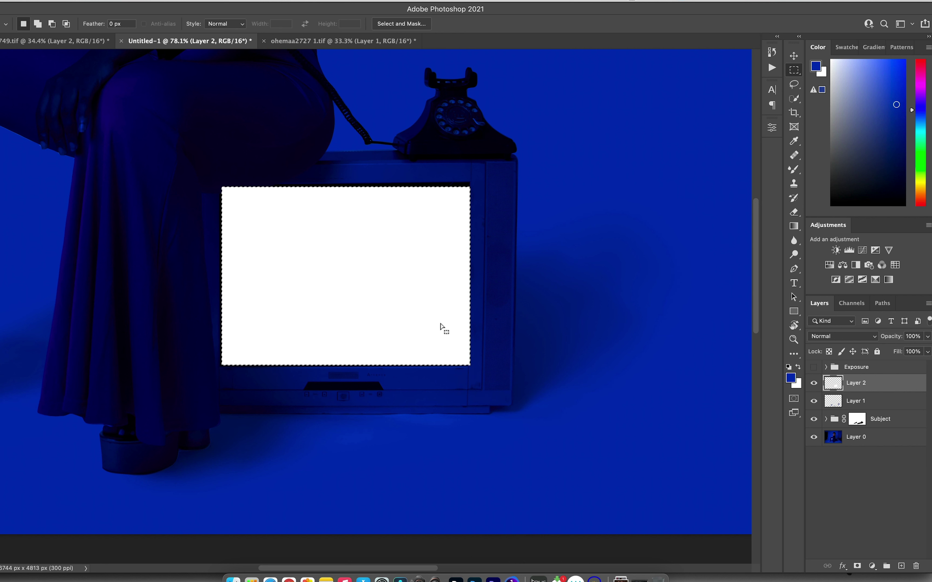
pyautogui.press('super+d')
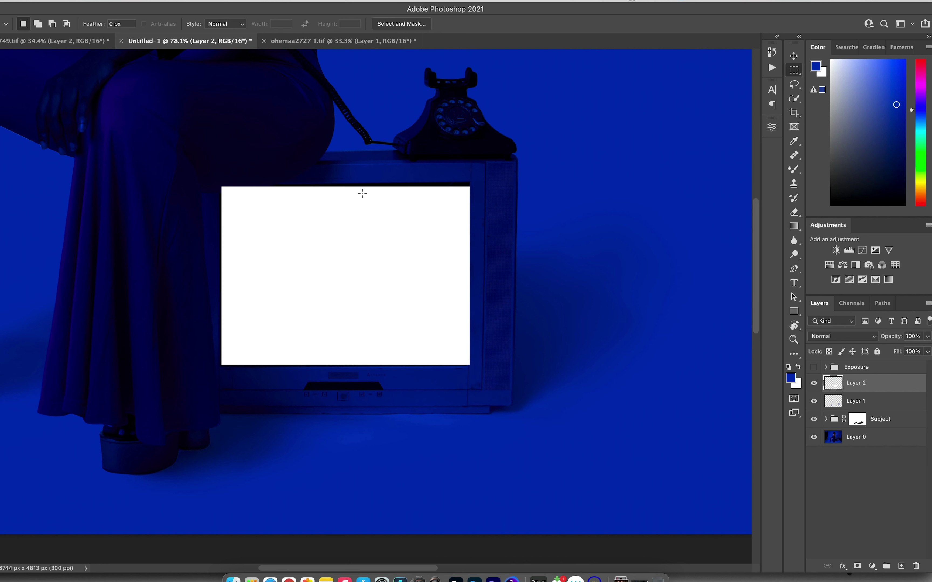
# Step: Nudge the white rectangle into line with the television screen and convert Layer 2 to a smart object
pyautogui.press('v')
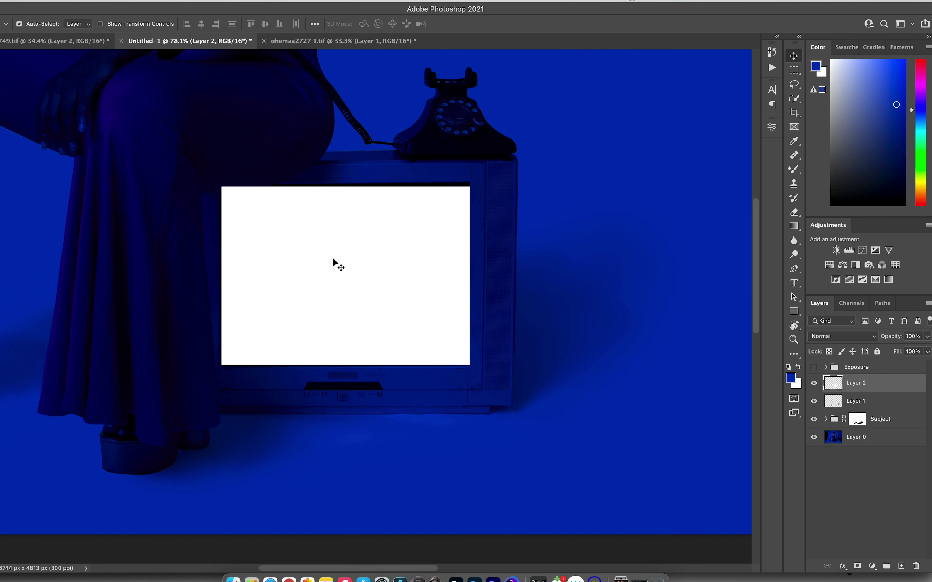
pyautogui.moveTo(332, 264); pyautogui.dragTo(360, 267)
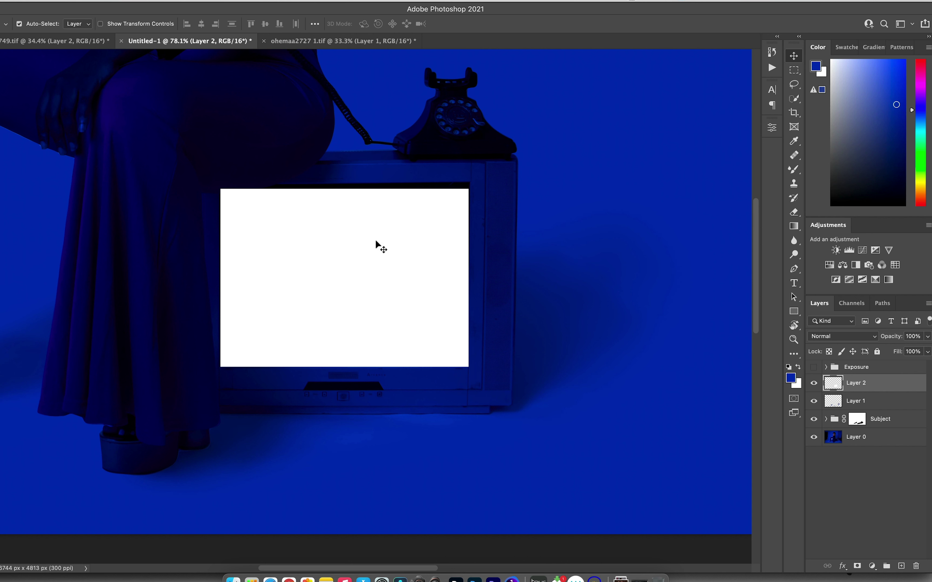
pyautogui.rightClick(885, 386)
pyautogui.click(793, 198)
# Step: Warp Layer 2 so its four corners fit the corners of the television screen
pyautogui.press('super+t')
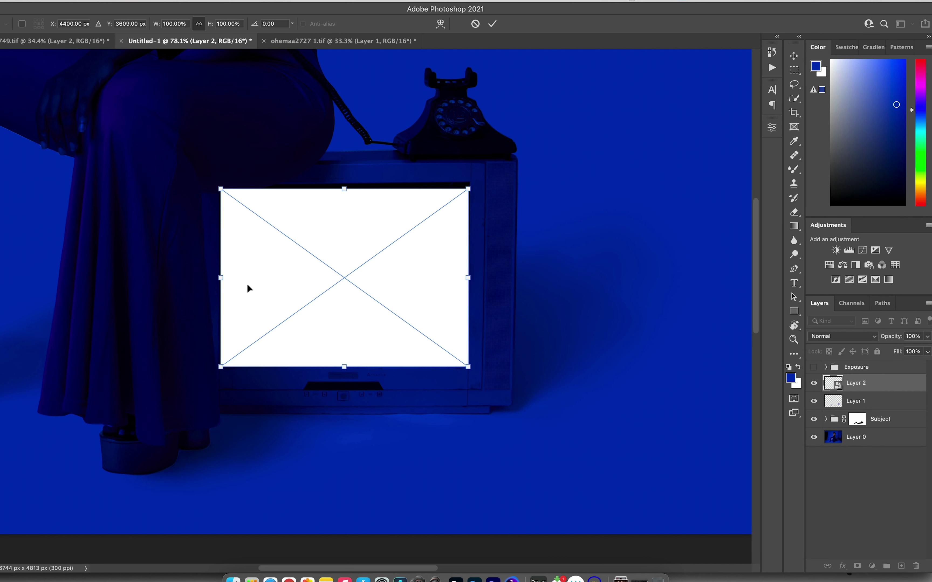
pyautogui.click(441, 24)
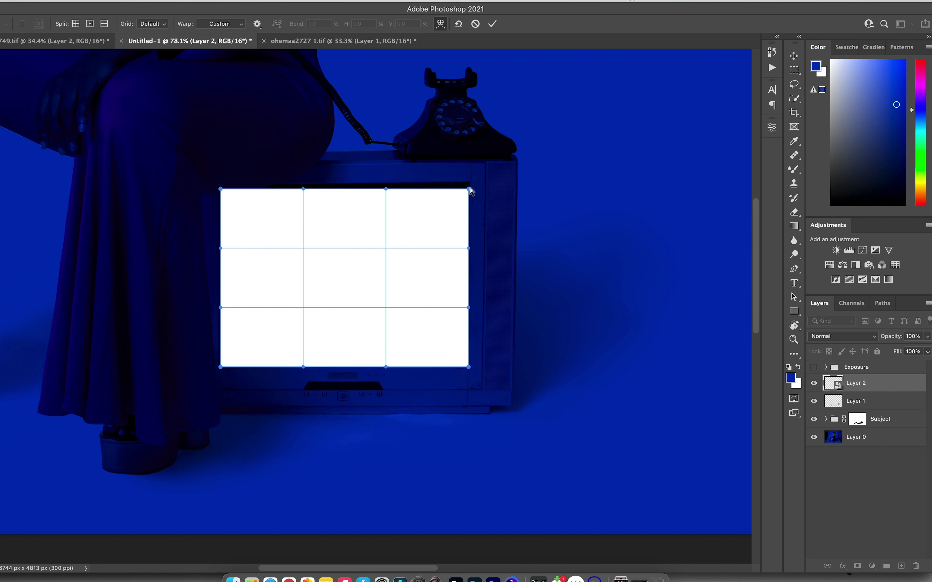
pyautogui.moveTo(469, 189)
pyautogui.mouseDown()
pyautogui.moveTo(462, 141)
pyautogui.moveTo(478, 101)
pyautogui.moveTo(544, 137)
pyautogui.moveTo(468, 197)
pyautogui.moveTo(468, 183)
pyautogui.mouseUp()
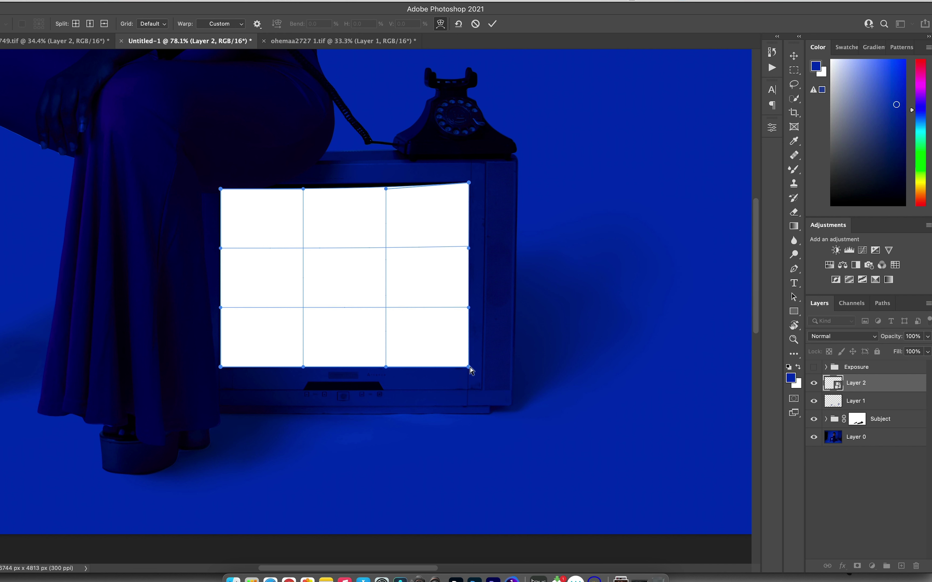
pyautogui.moveTo(471, 371)
pyautogui.mouseDown()
pyautogui.moveTo(462, 366)
pyautogui.moveTo(471, 368)
pyautogui.mouseUp()
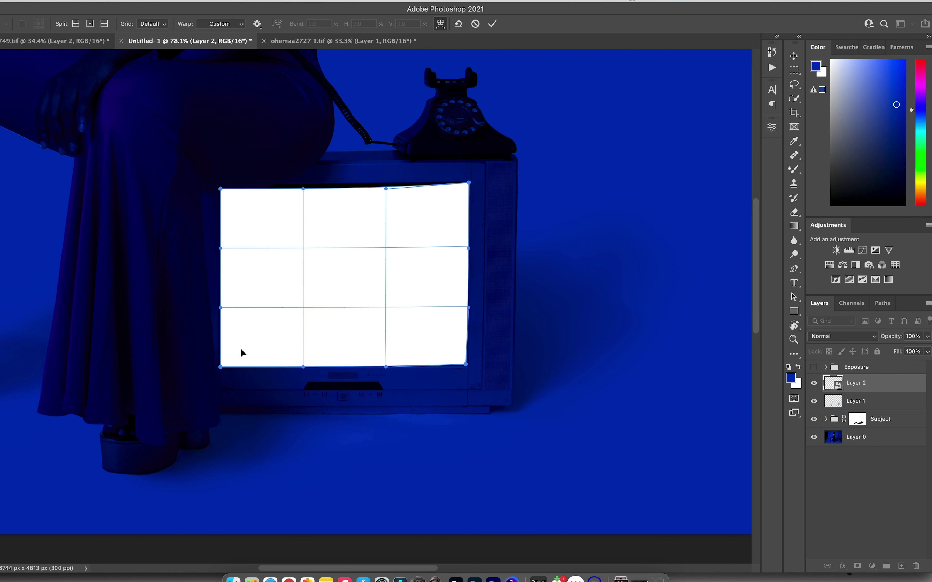
pyautogui.moveTo(241, 352); pyautogui.dragTo(223, 364)
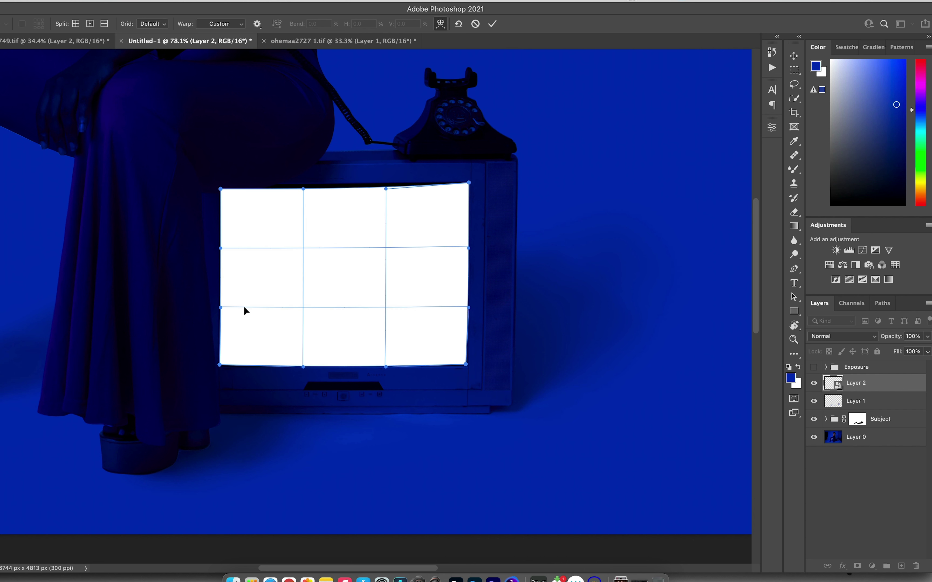
pyautogui.moveTo(221, 189)
pyautogui.mouseDown()
pyautogui.moveTo(238, 203)
pyautogui.moveTo(217, 188)
pyautogui.mouseUp()
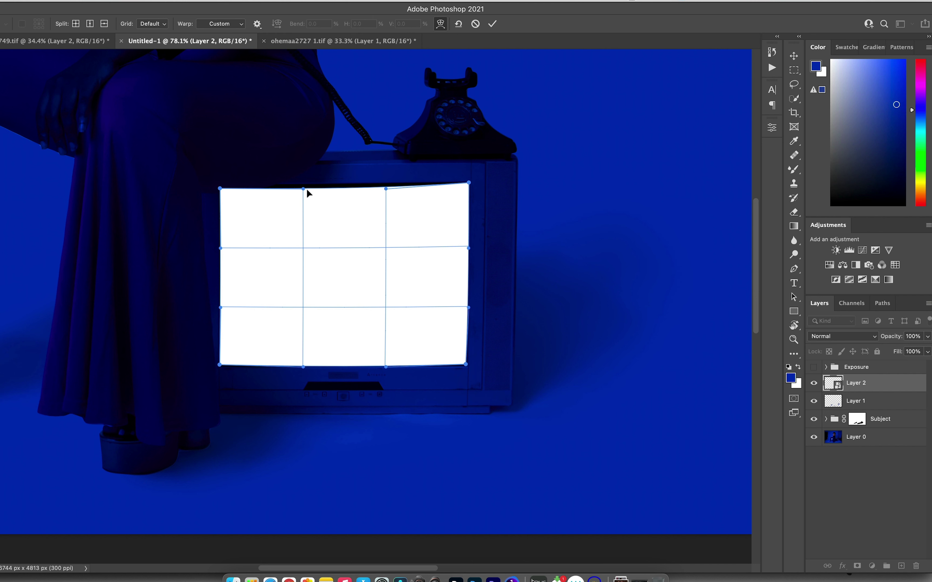
# Step: Bend all four edges of the white rectangle's warp slightly inward
pyautogui.moveTo(307, 194)
pyautogui.mouseDown()
pyautogui.moveTo(314, 207)
pyautogui.moveTo(317, 193)
pyautogui.mouseUp()
pyautogui.moveTo(391, 190); pyautogui.dragTo(392, 192)
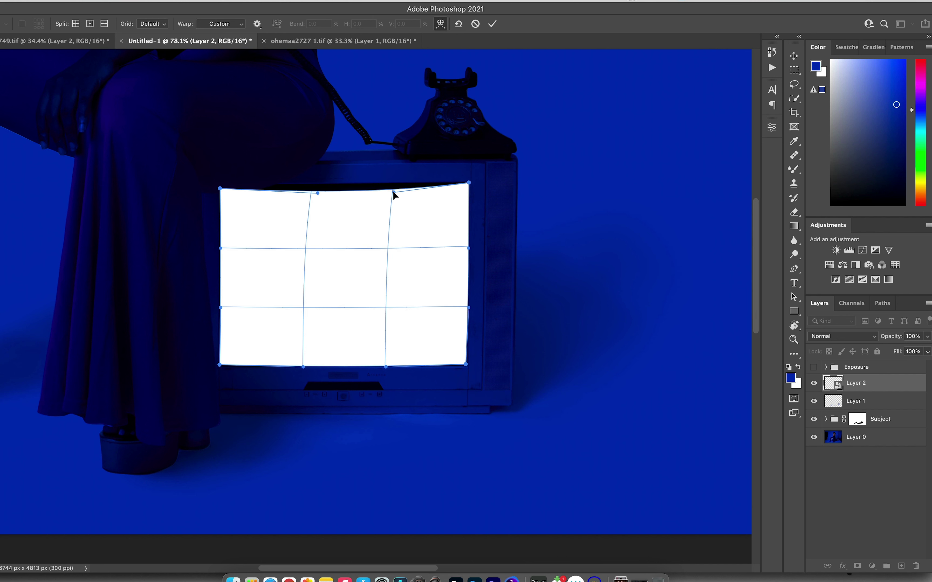
pyautogui.moveTo(468, 248); pyautogui.dragTo(459, 250)
pyautogui.moveTo(468, 308); pyautogui.dragTo(463, 310)
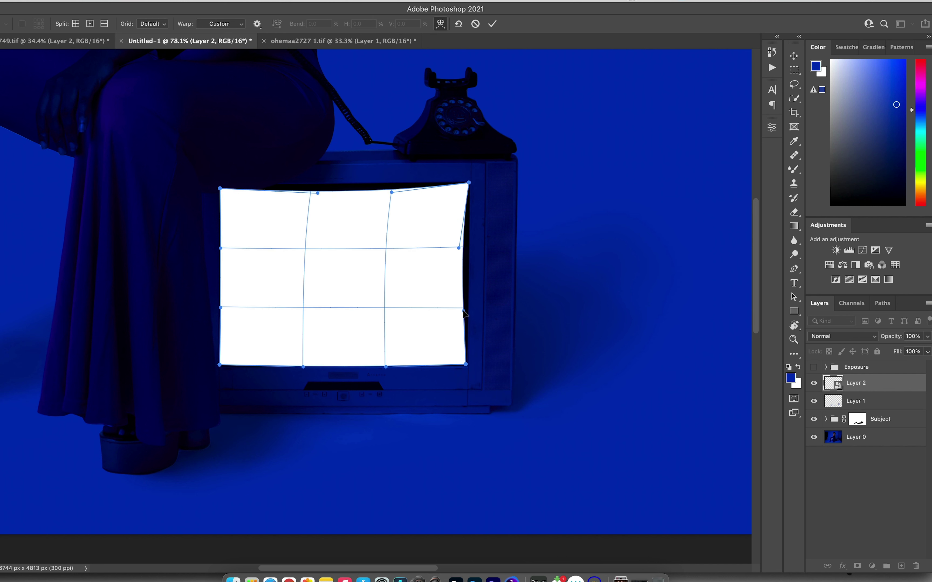
pyautogui.moveTo(385, 367); pyautogui.dragTo(384, 359)
pyautogui.moveTo(303, 367); pyautogui.dragTo(295, 360)
pyautogui.moveTo(223, 309); pyautogui.dragTo(230, 304)
pyautogui.moveTo(221, 248); pyautogui.dragTo(227, 244)
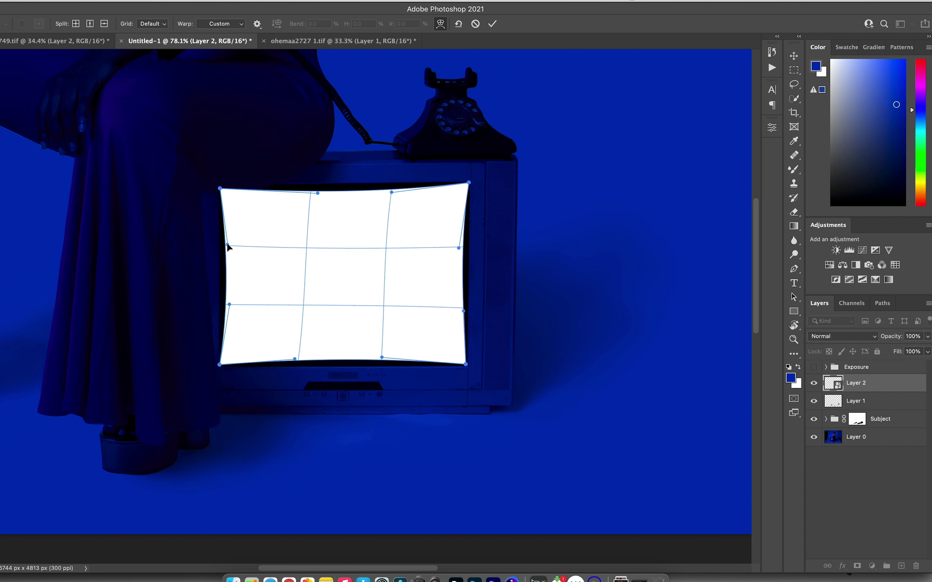
# Step: Pull the interior mesh points of Layer 2's warp slightly outward to bulge the middle of the screen
pyautogui.moveTo(307, 248); pyautogui.dragTo(304, 245)
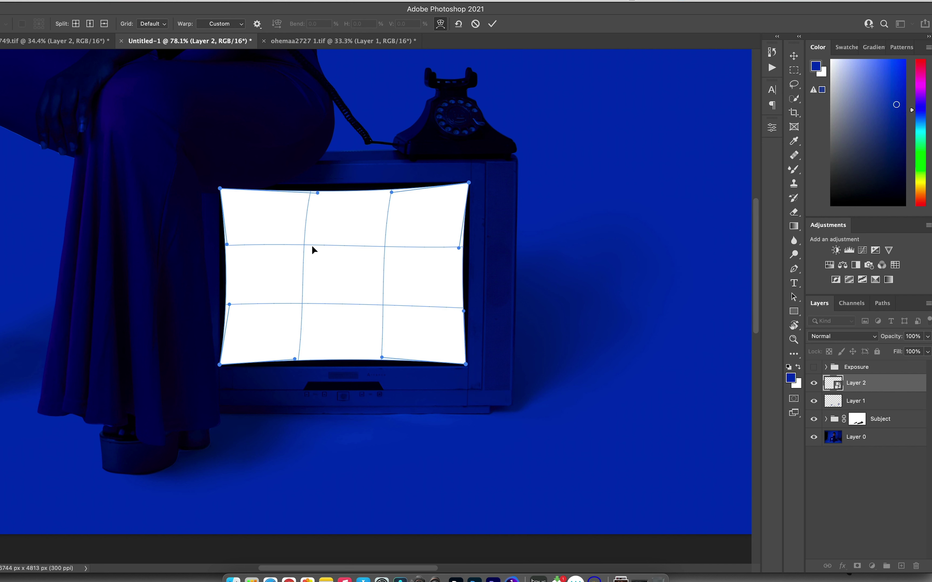
pyautogui.moveTo(387, 246); pyautogui.dragTo(388, 242)
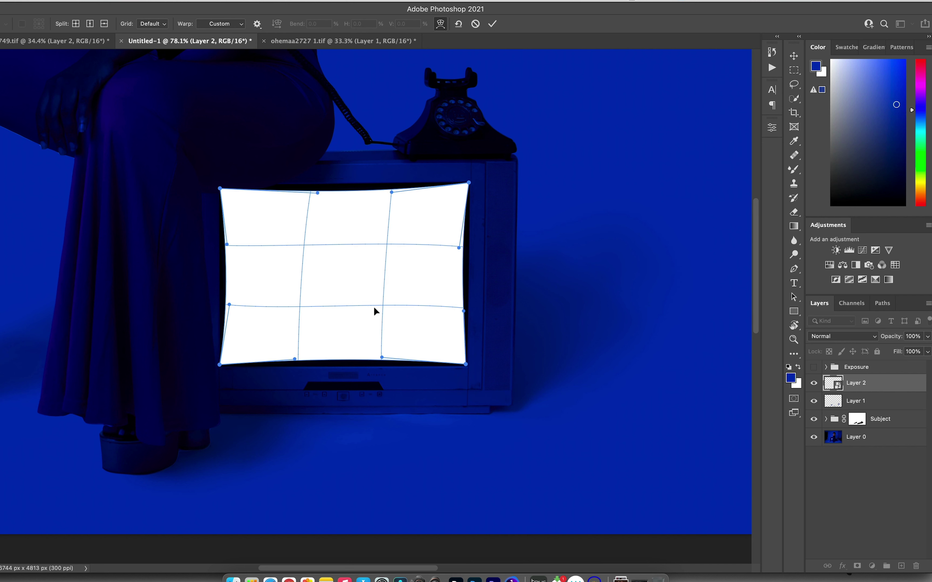
pyautogui.moveTo(384, 307); pyautogui.dragTo(388, 308)
pyautogui.moveTo(306, 246); pyautogui.dragTo(302, 242)
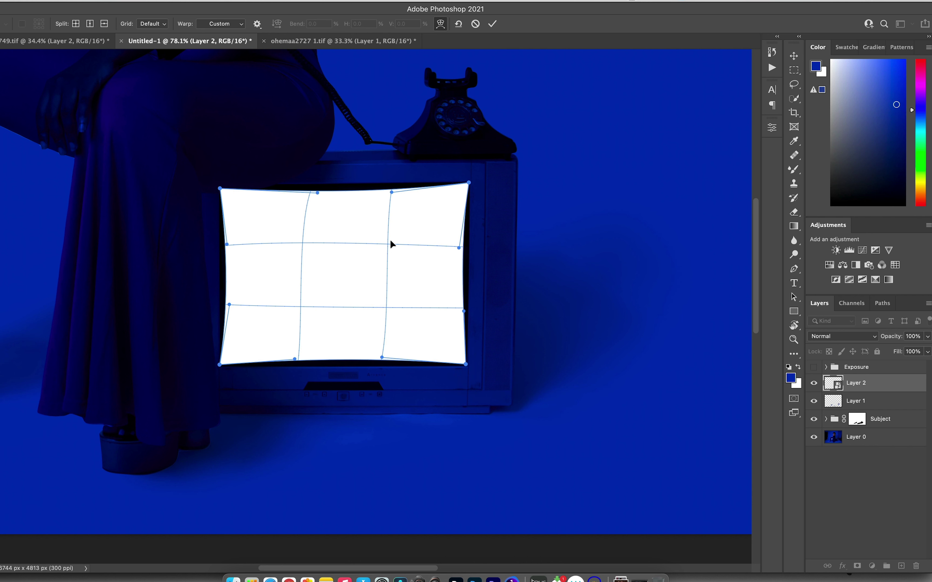
pyautogui.moveTo(390, 243); pyautogui.dragTo(391, 240)
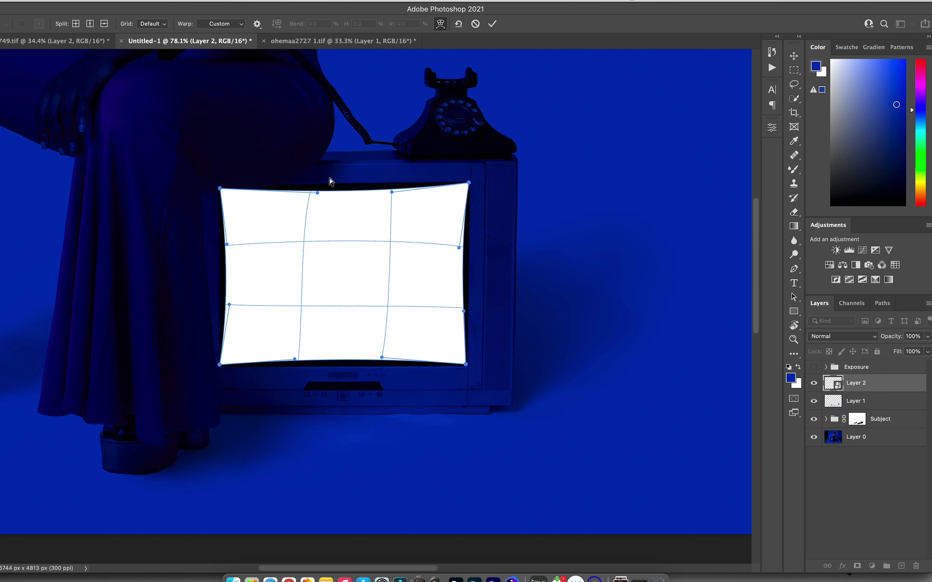
# Step: Lower the upper two corners of Layer 2's warp slightly onto the television screen's corners and apply the warp
pyautogui.moveTo(223, 192); pyautogui.dragTo(223, 195)
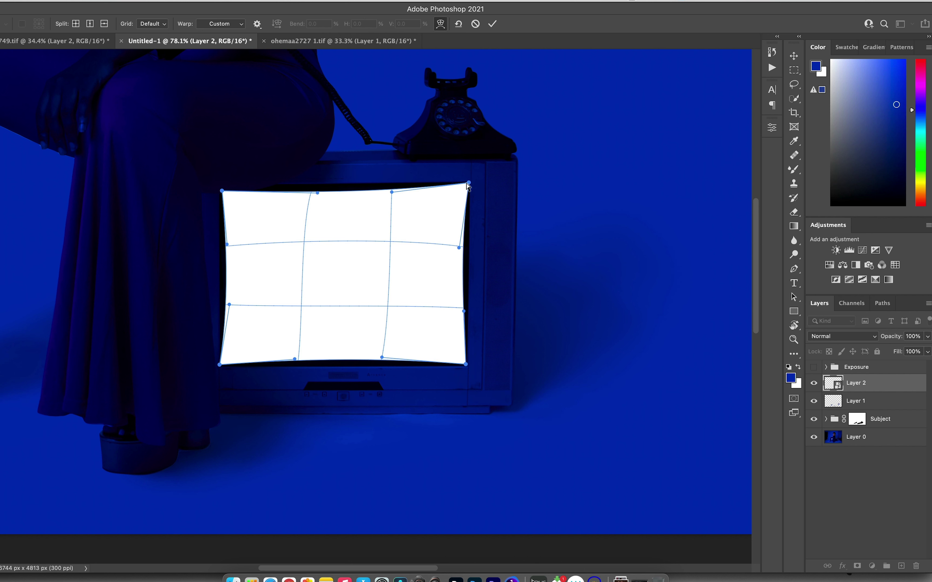
pyautogui.moveTo(469, 187); pyautogui.dragTo(468, 188)
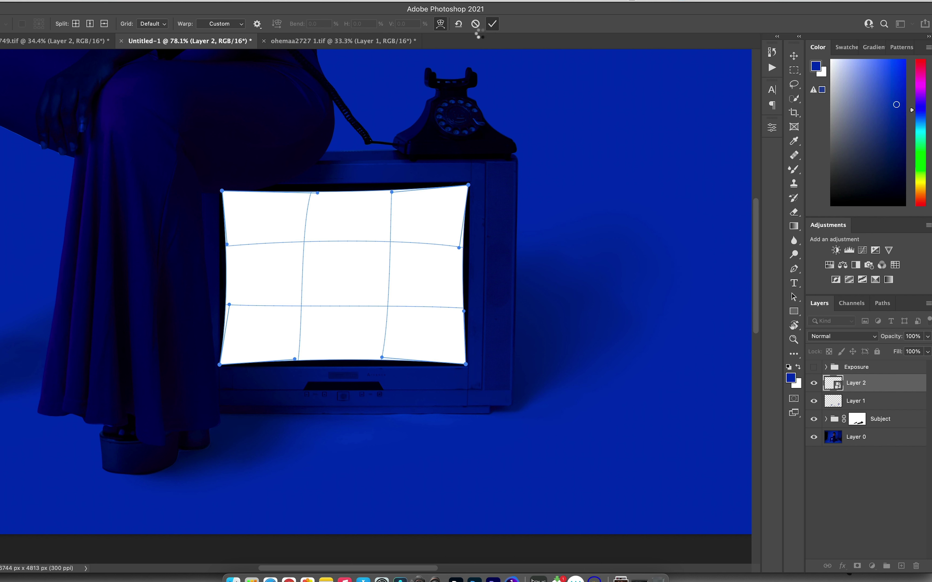
pyautogui.click(493, 24)
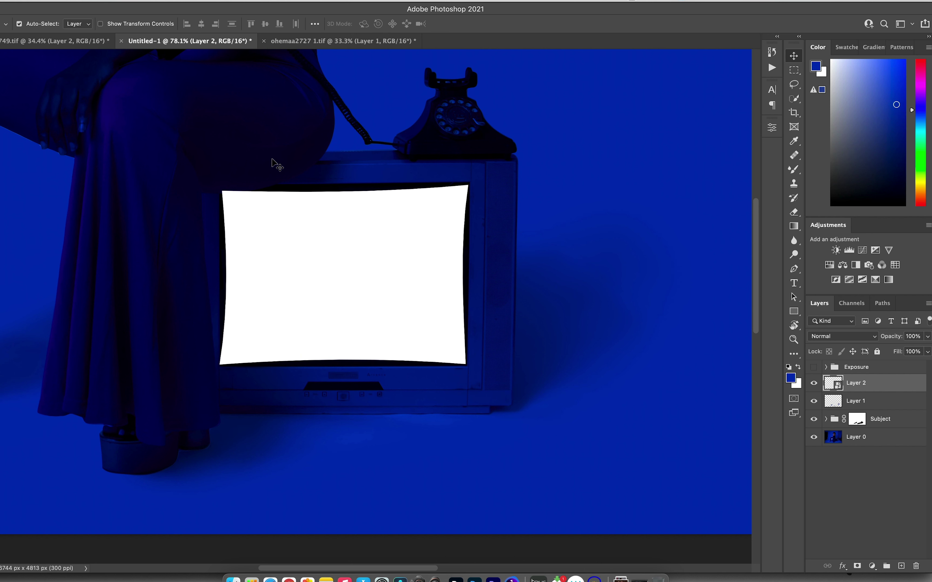
# Step: Open the contents of the Layer 2 smart object, then switch to ohemaa2727 1.tif and show its Layer 1
pyautogui.scroll(3, 409, 230)
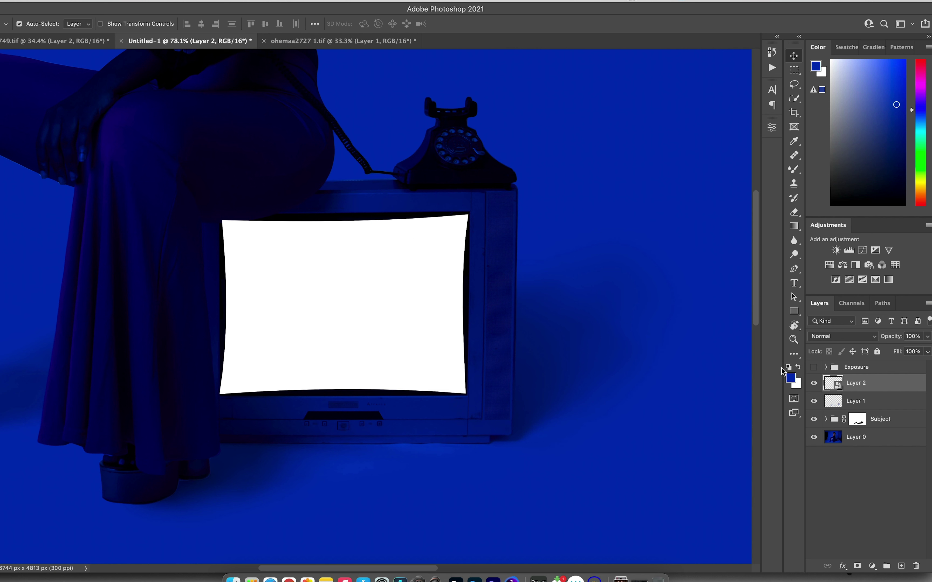
pyautogui.doubleClick(838, 388)
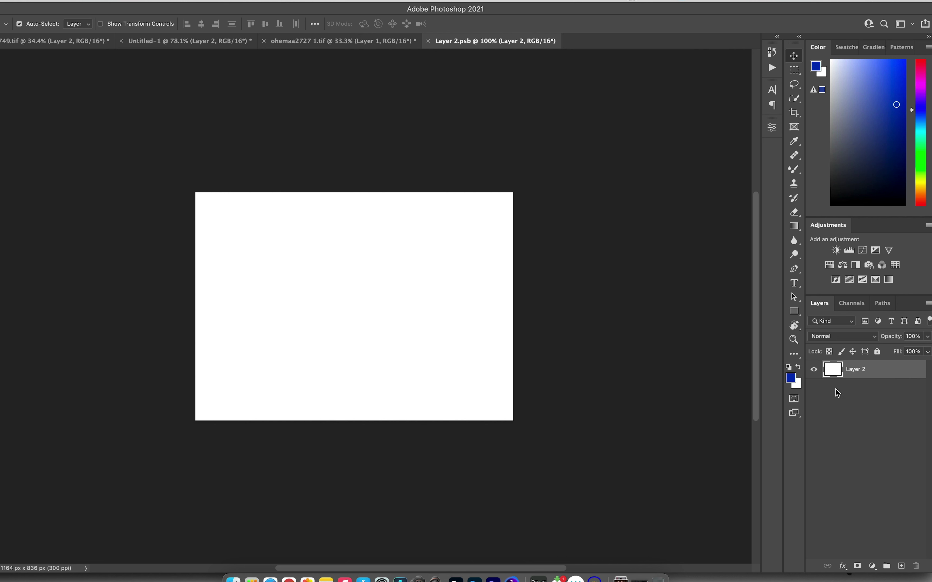
pyautogui.click(315, 42)
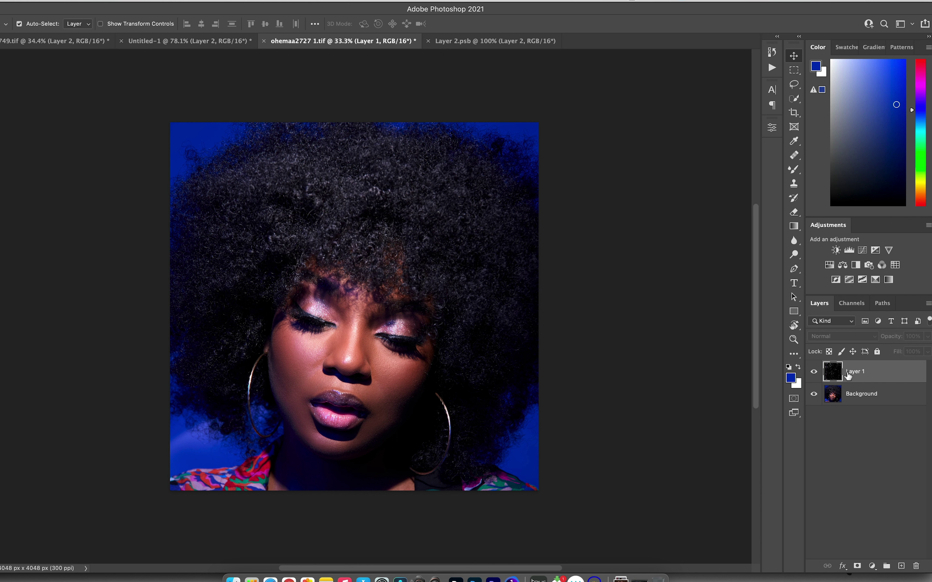
pyautogui.click(815, 374)
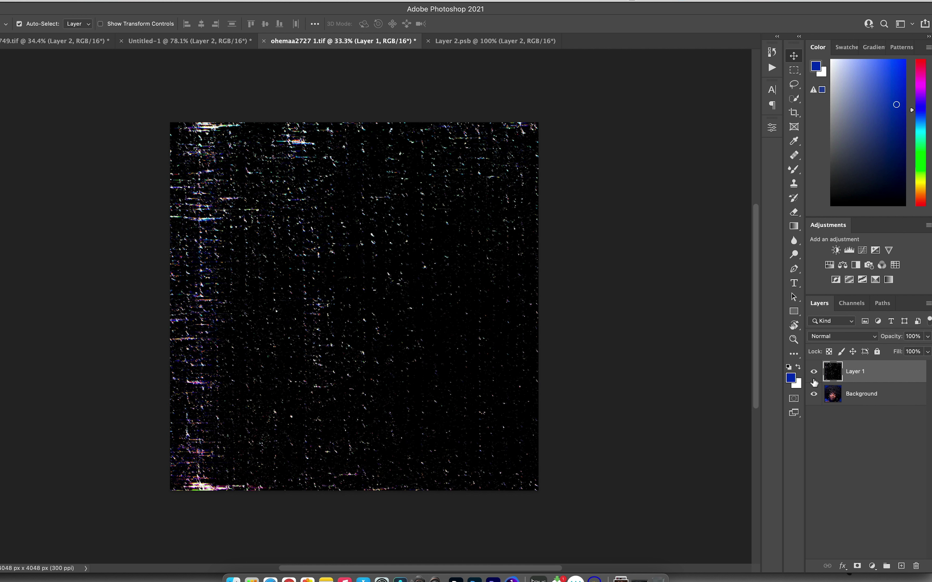
# Step: Duplicate Layer 1 and Background together into the Layer 2.psb document and close ohemaa2727 1.tif
pyautogui.keyDown('shift'); pyautogui.click(871, 398); pyautogui.keyUp('shift')
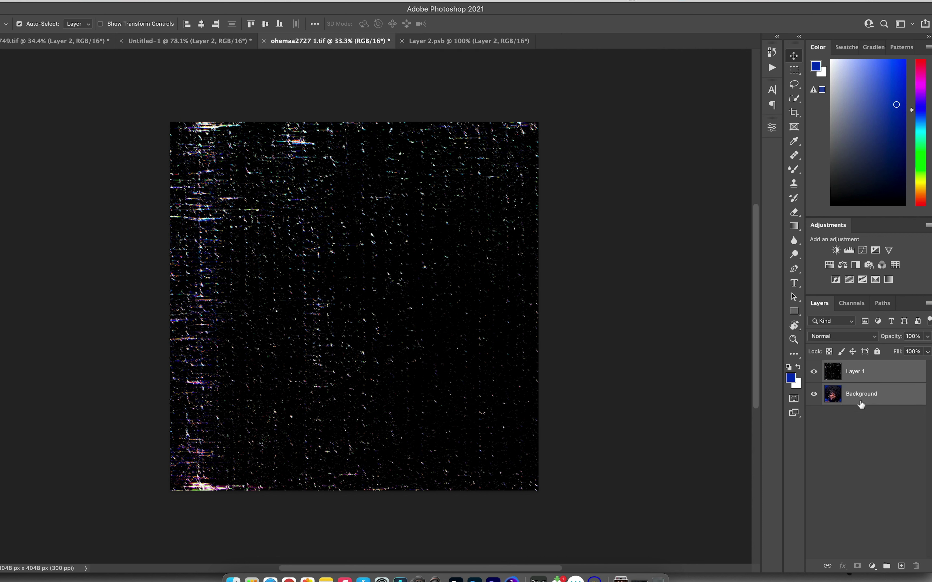
pyautogui.rightClick(862, 394)
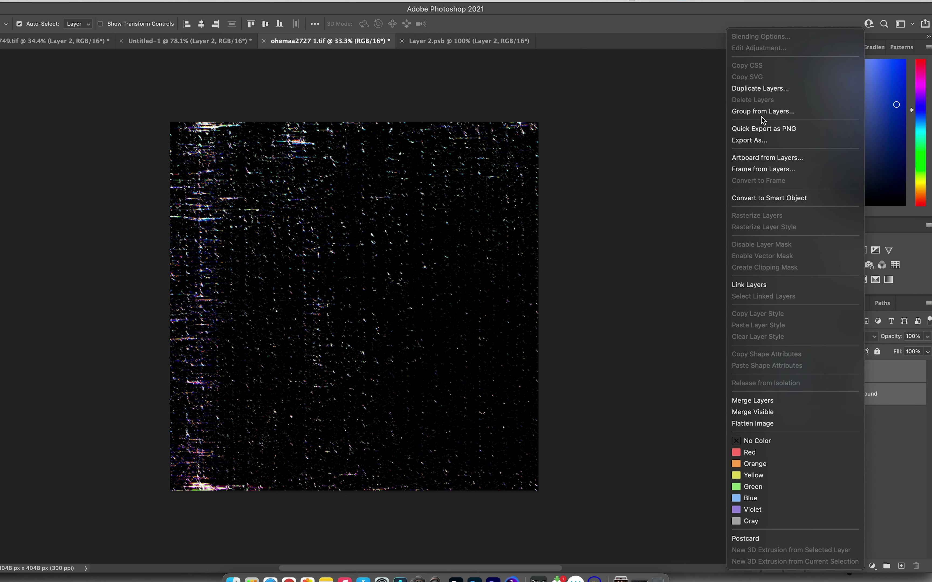
pyautogui.click(761, 90)
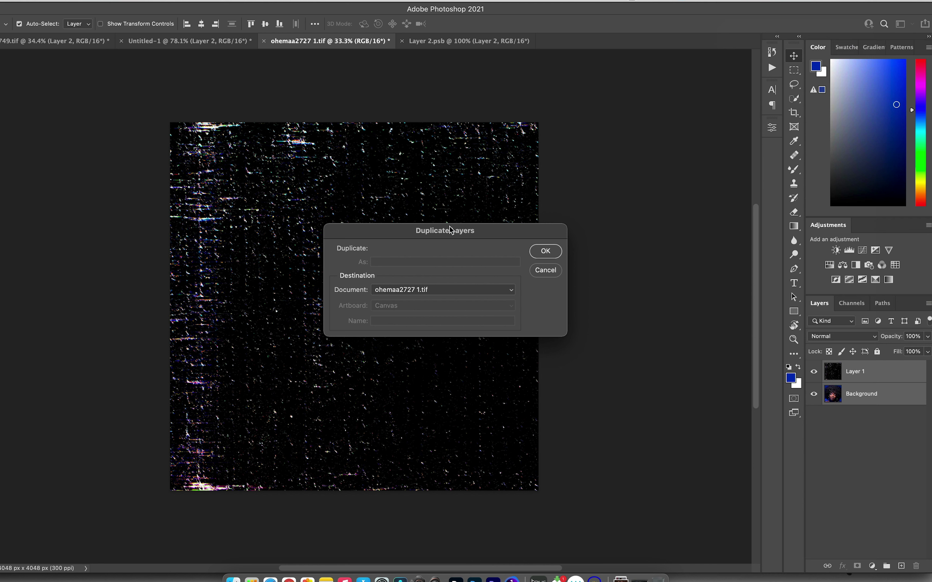
pyautogui.click(436, 293)
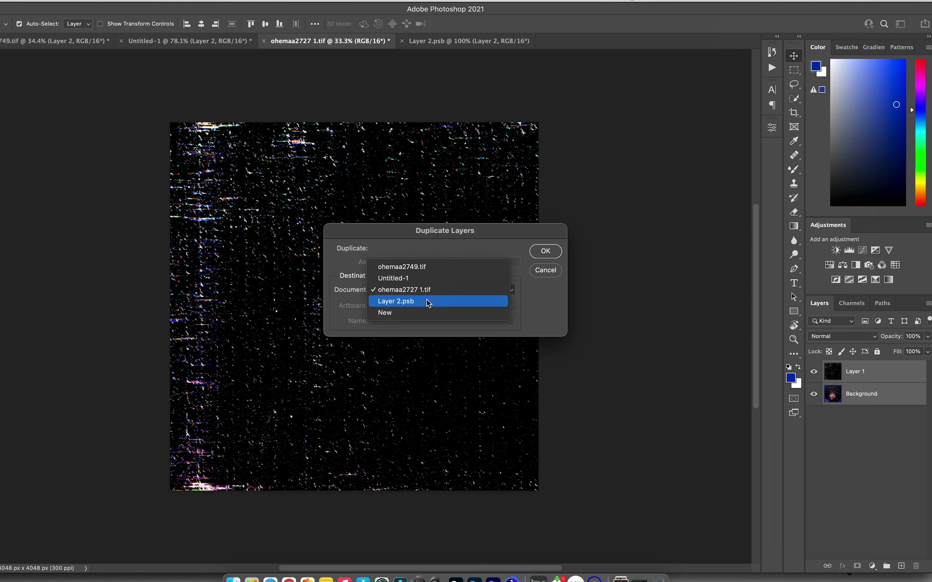
pyautogui.click(428, 302)
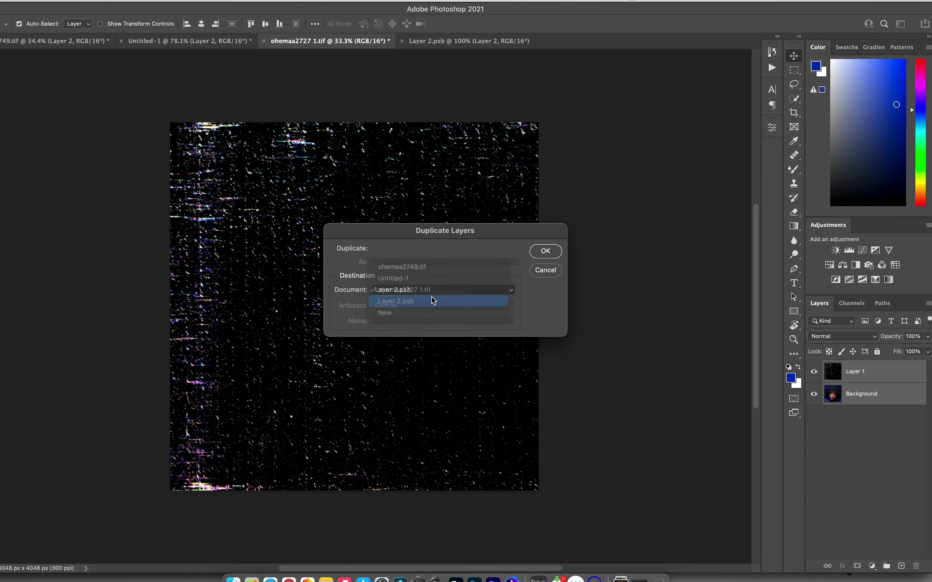
pyautogui.click(545, 251)
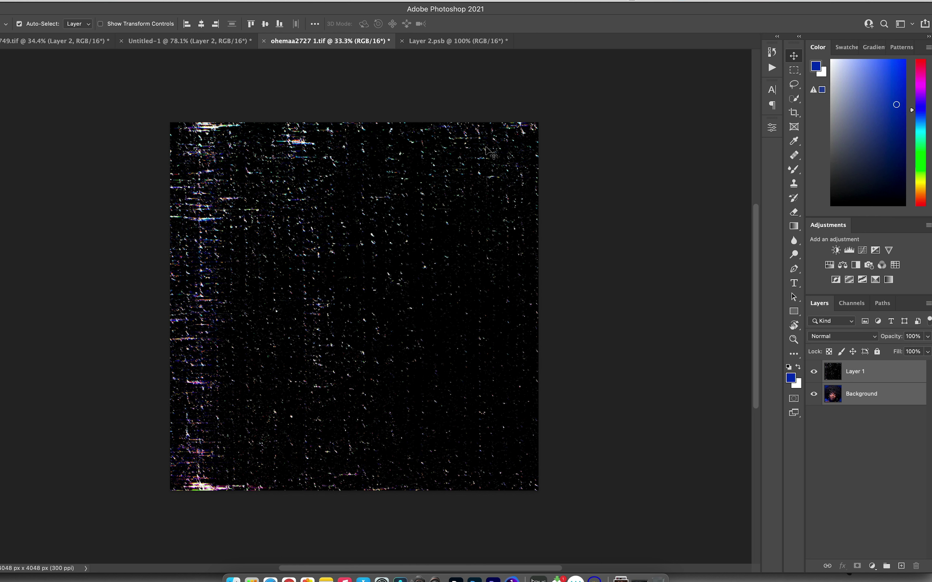
pyautogui.click(263, 41)
pyautogui.click(447, 230)
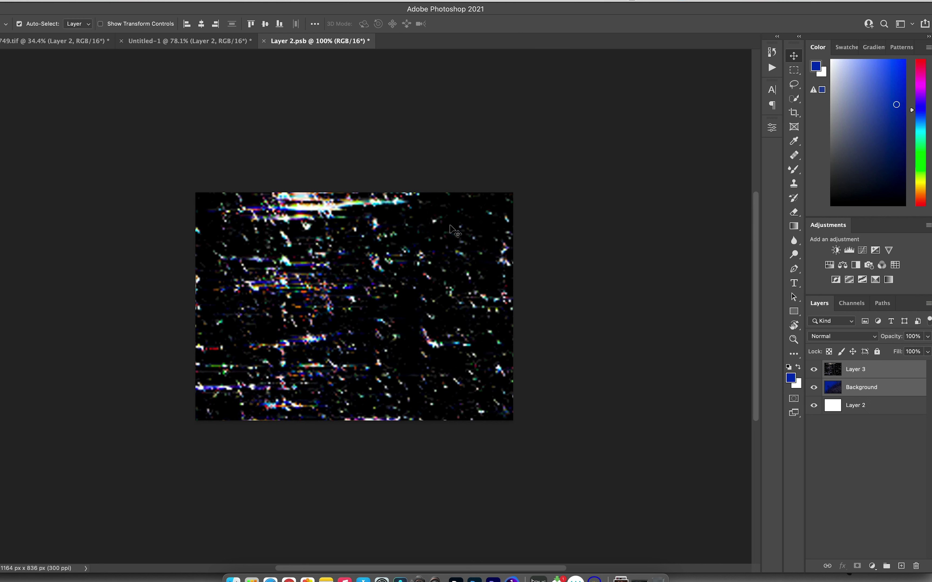
# Step: Convert the glitch texture Layer 3 and the portrait Background layer in Layer 2.psb to separate smart objects
pyautogui.click(833, 377)
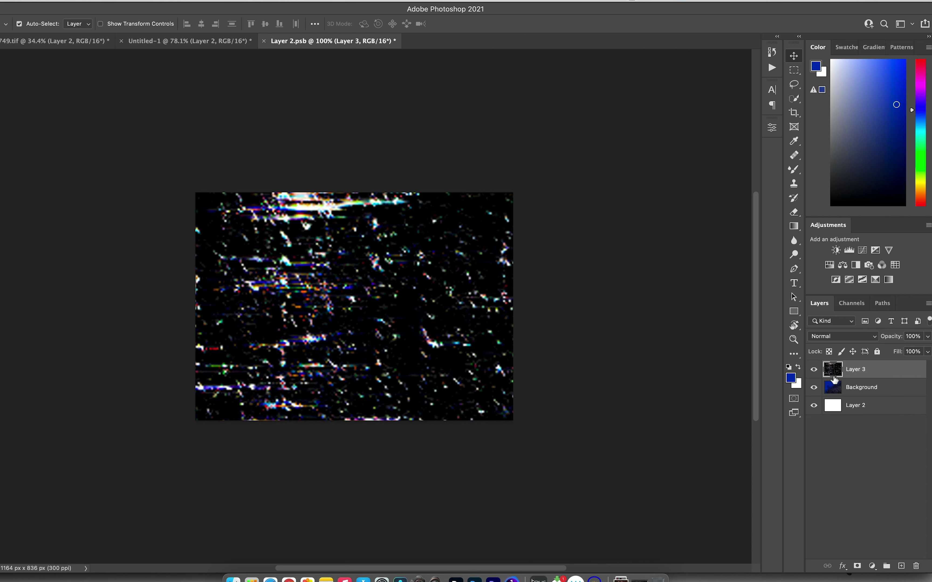
pyautogui.rightClick(873, 365)
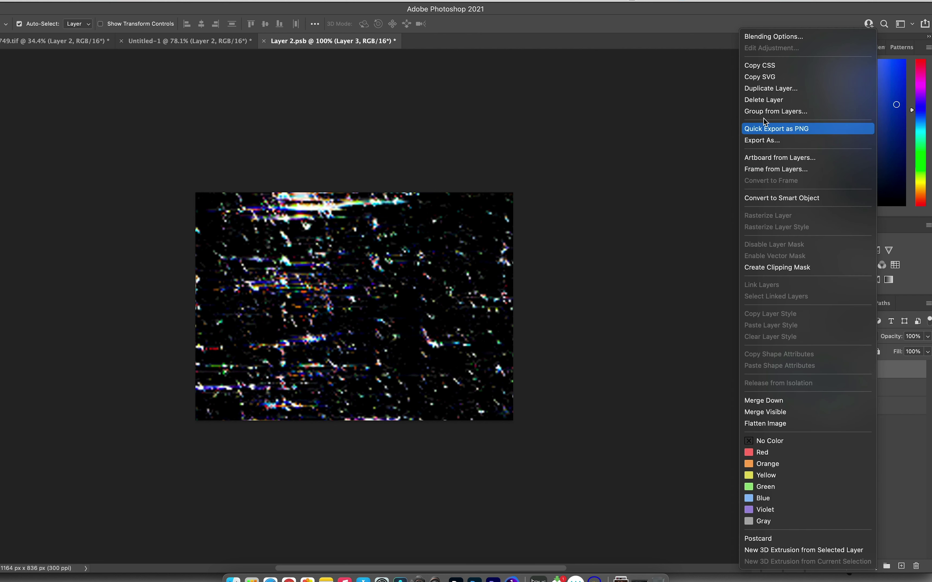
pyautogui.click(758, 199)
pyautogui.rightClick(888, 391)
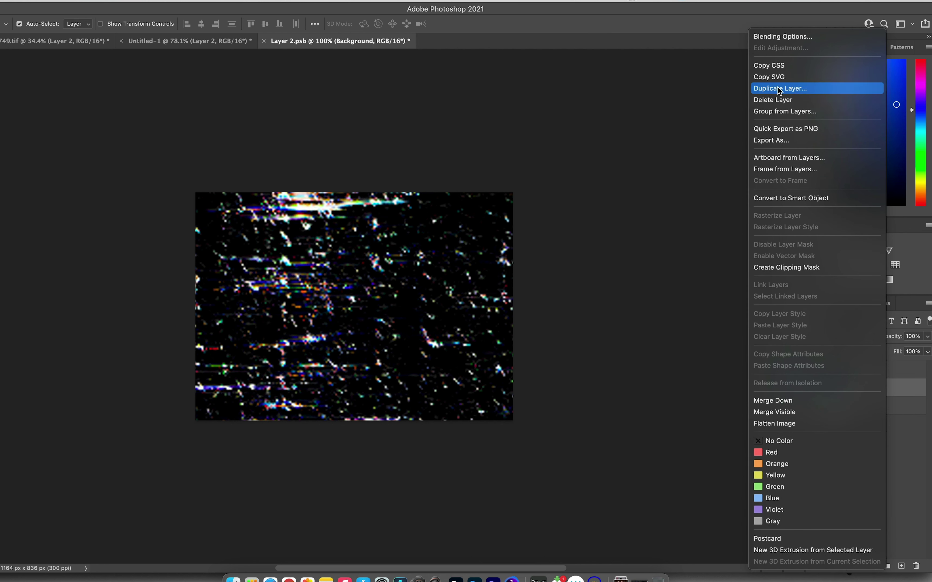
pyautogui.click(775, 198)
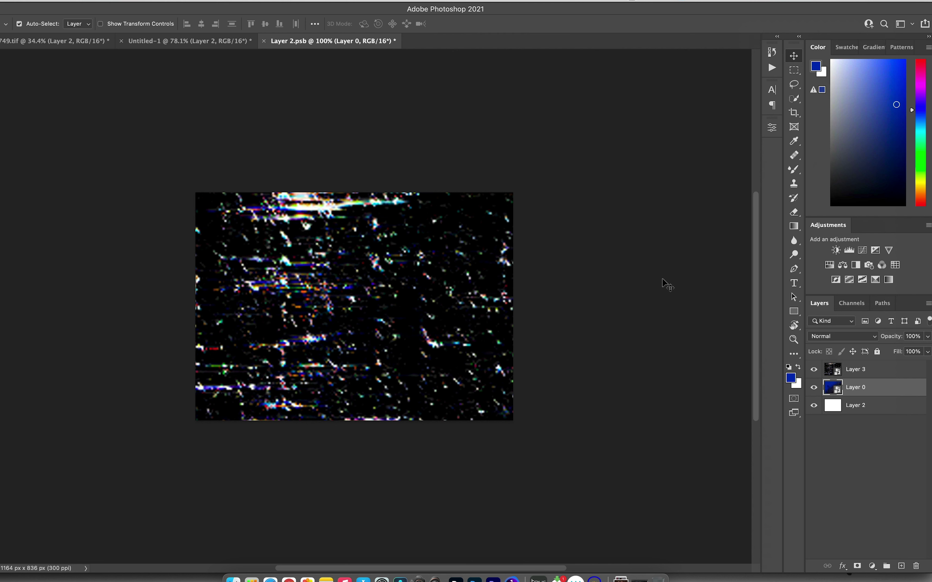
# Step: Scale Layer 3 and Layer 0 together to about 21% and position them so the glitch texture covers the canvas
pyautogui.keyDown('shift'); pyautogui.click(858, 373); pyautogui.keyUp('shift')
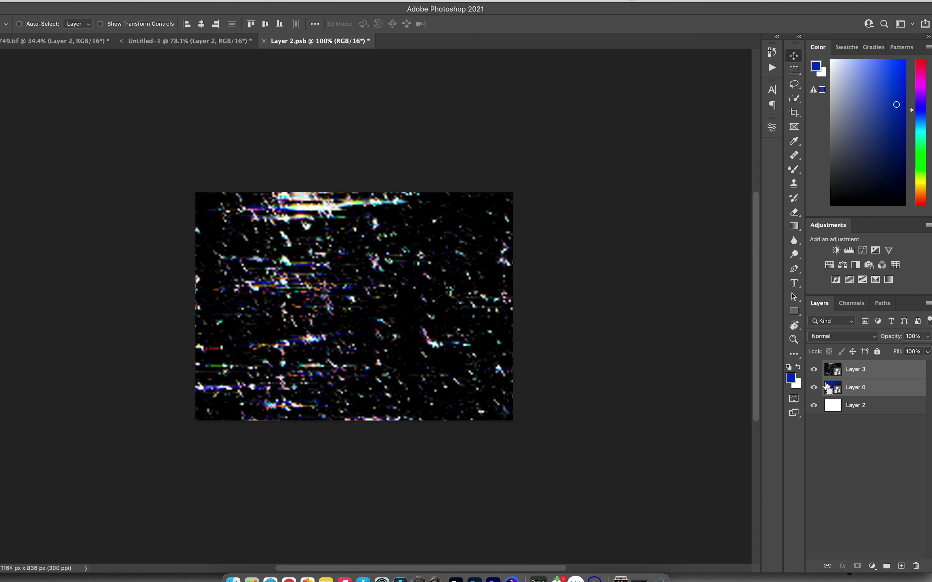
pyautogui.press('super+t')
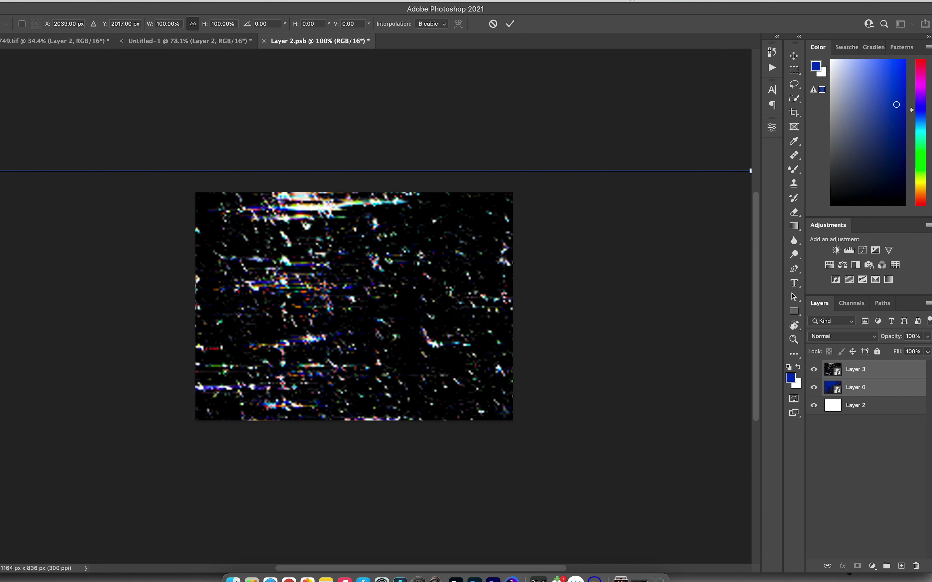
pyautogui.moveTo(20, 193); pyautogui.dragTo(570, 525)
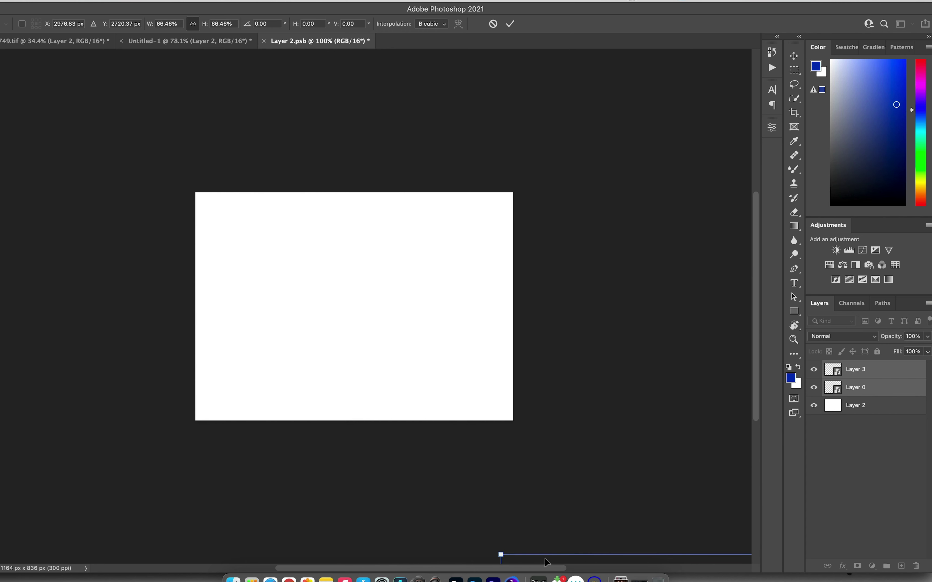
pyautogui.moveTo(547, 560); pyautogui.dragTo(21, 65)
pyautogui.moveTo(47, 101); pyautogui.dragTo(82, 126)
pyautogui.moveTo(40, 93); pyautogui.dragTo(262, 288)
pyautogui.moveTo(513, 441); pyautogui.dragTo(439, 370)
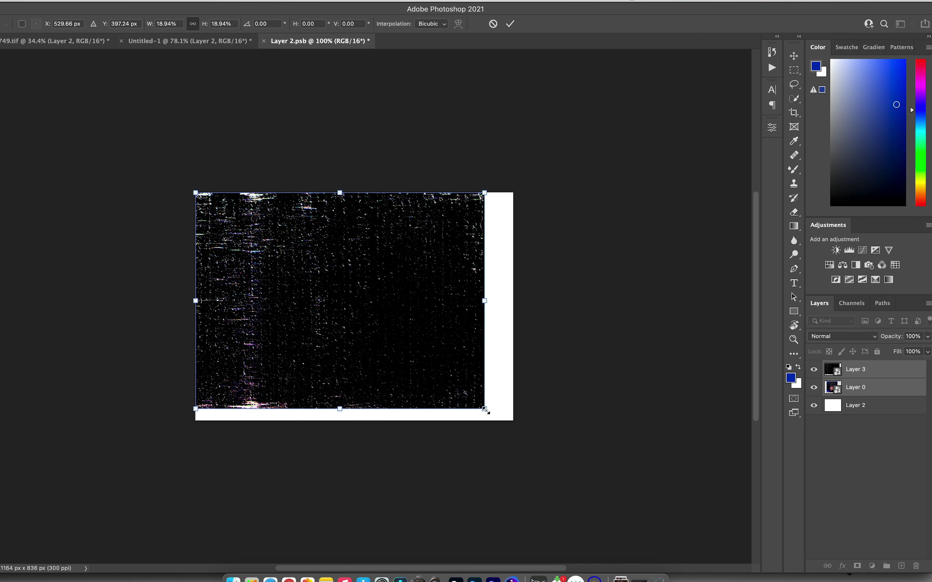
pyautogui.moveTo(485, 409); pyautogui.dragTo(515, 432)
pyautogui.moveTo(470, 377); pyautogui.dragTo(470, 371)
pyautogui.click(510, 24)
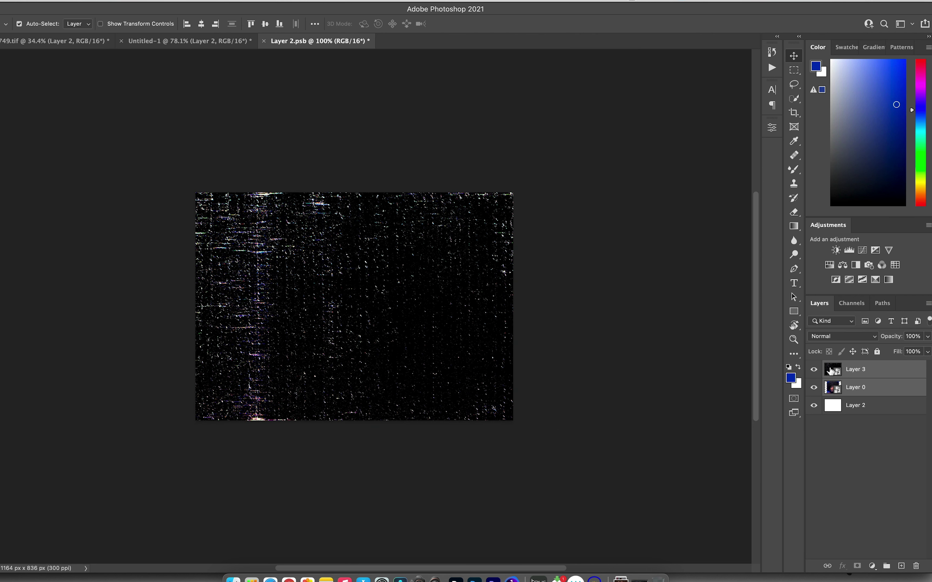
# Step: Hide Layer 3, scale the Layer 0 portrait to 28.75% to fill the canvas width, and shift it upward
pyautogui.click(863, 372)
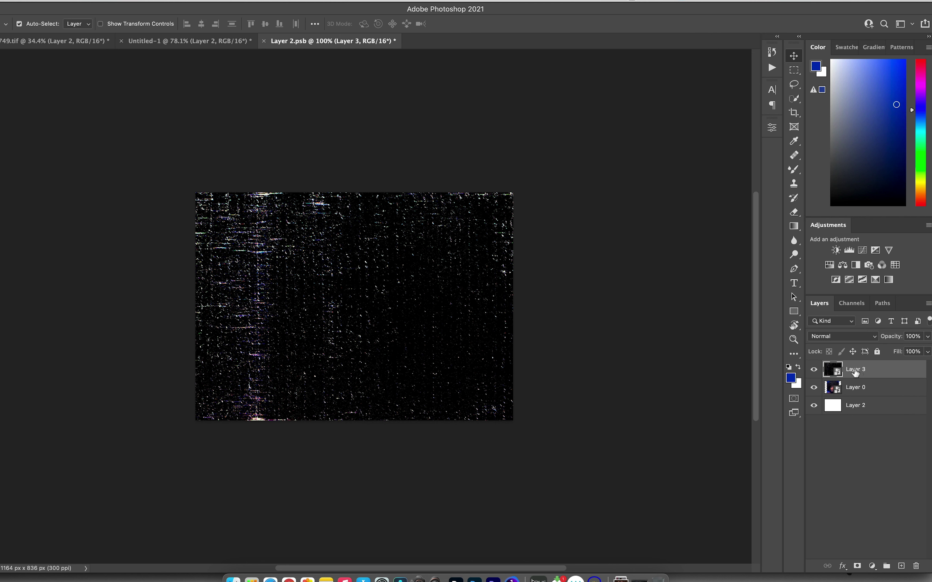
pyautogui.click(814, 370)
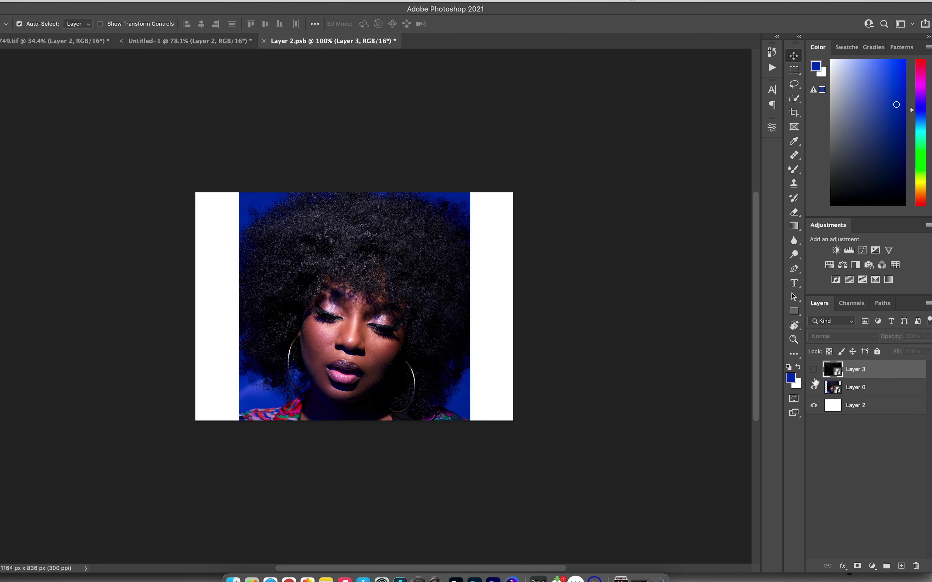
pyautogui.click(847, 387)
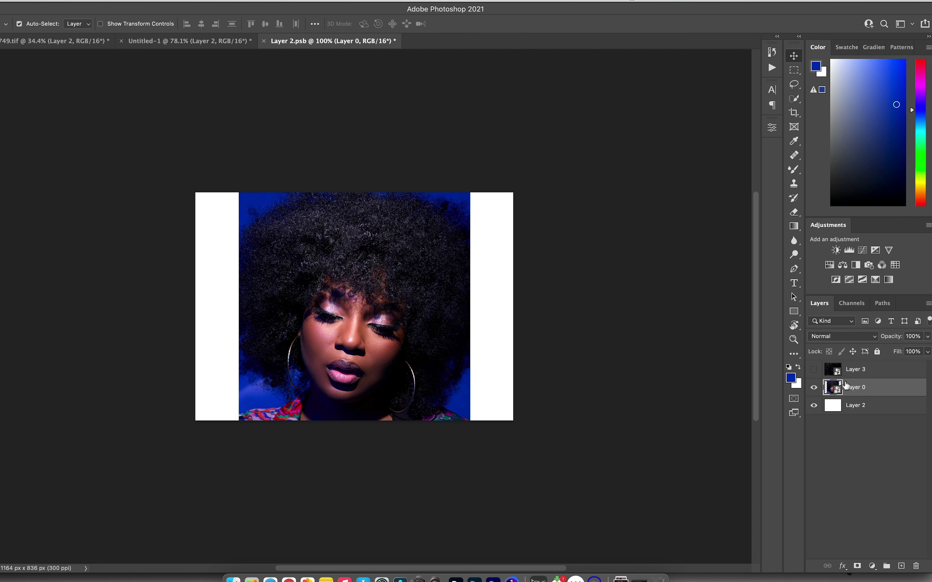
pyautogui.press('super+t')
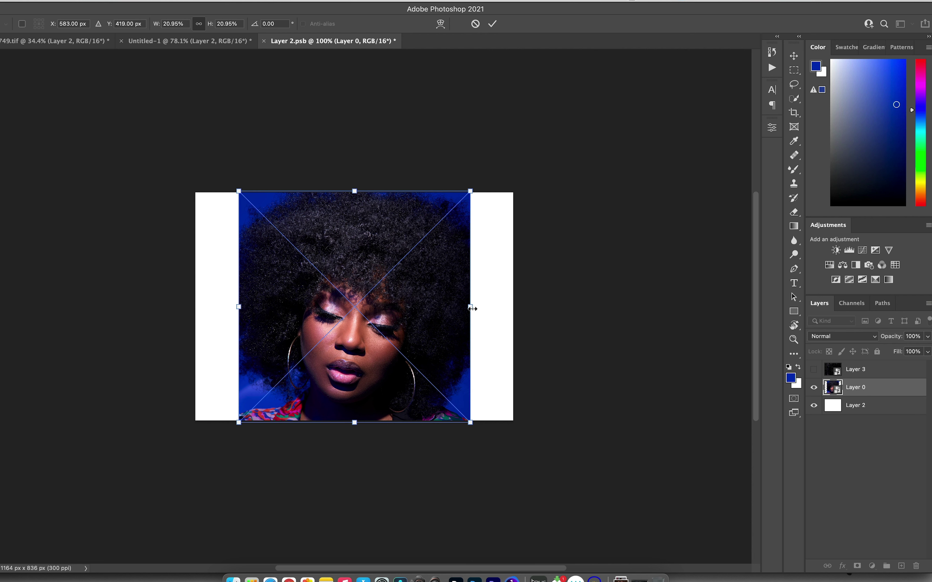
pyautogui.moveTo(471, 307); pyautogui.dragTo(513, 308)
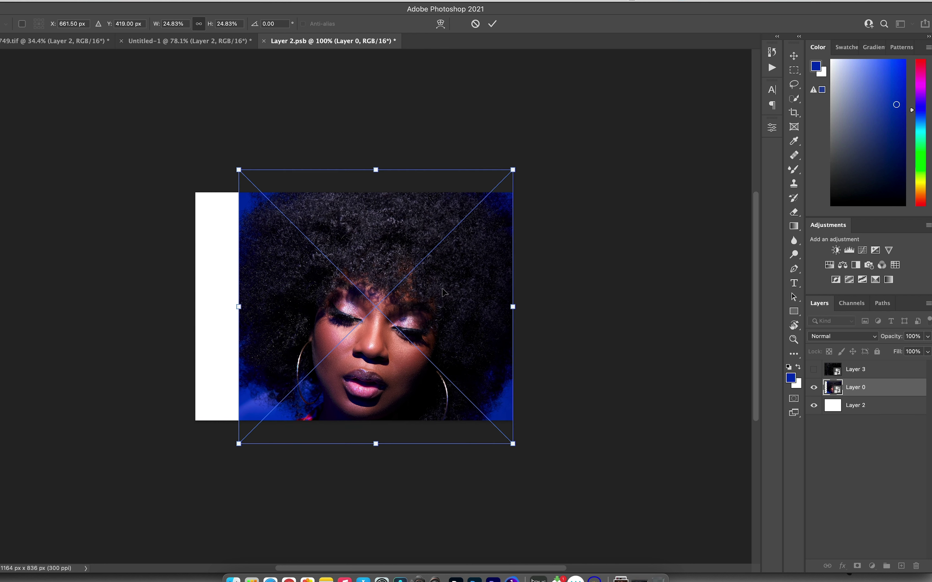
pyautogui.moveTo(239, 307); pyautogui.dragTo(195, 307)
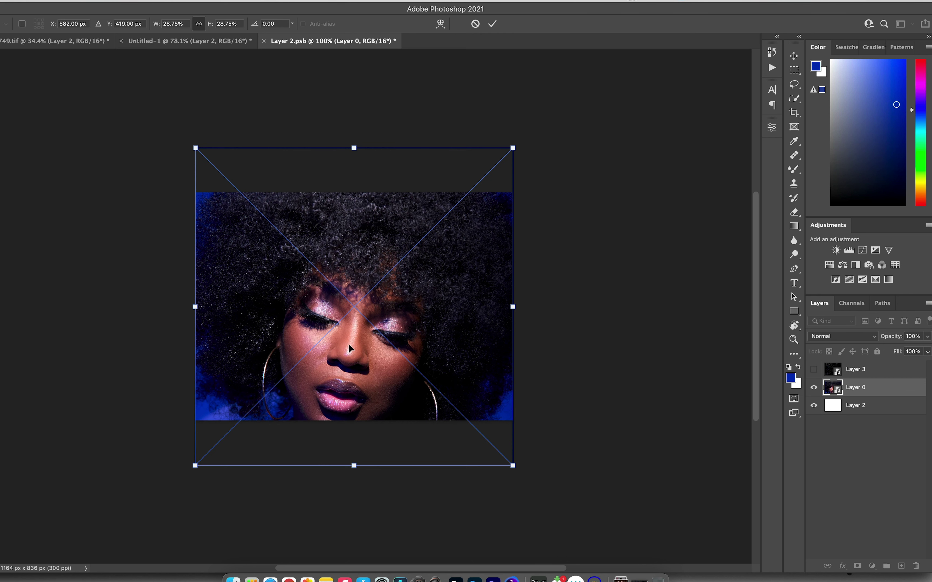
pyautogui.moveTo(349, 343); pyautogui.dragTo(349, 310)
pyautogui.click(492, 27)
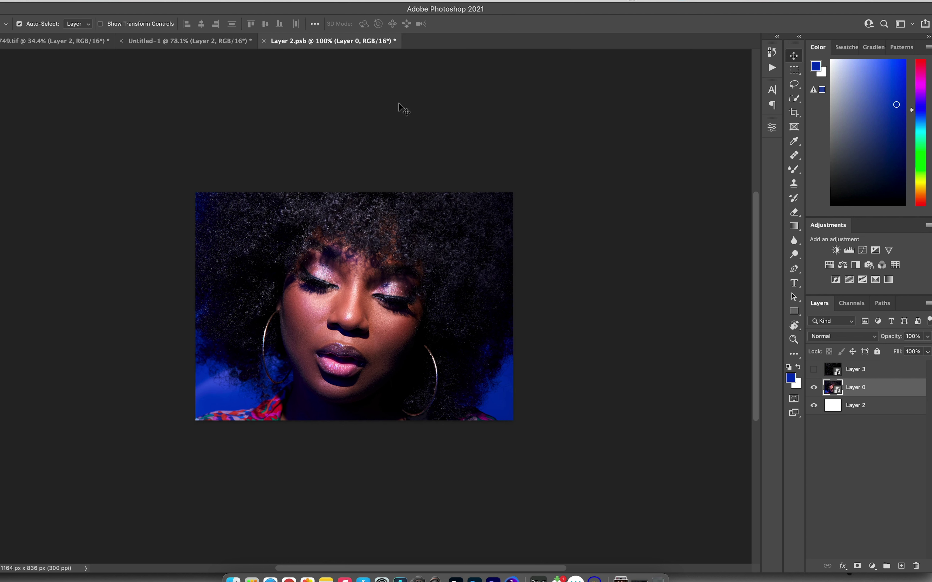
# Step: Save the Layer 2.psb smart object contents and return to the Untitled-1 composite
pyautogui.press('super+s')
pyautogui.click(192, 42)
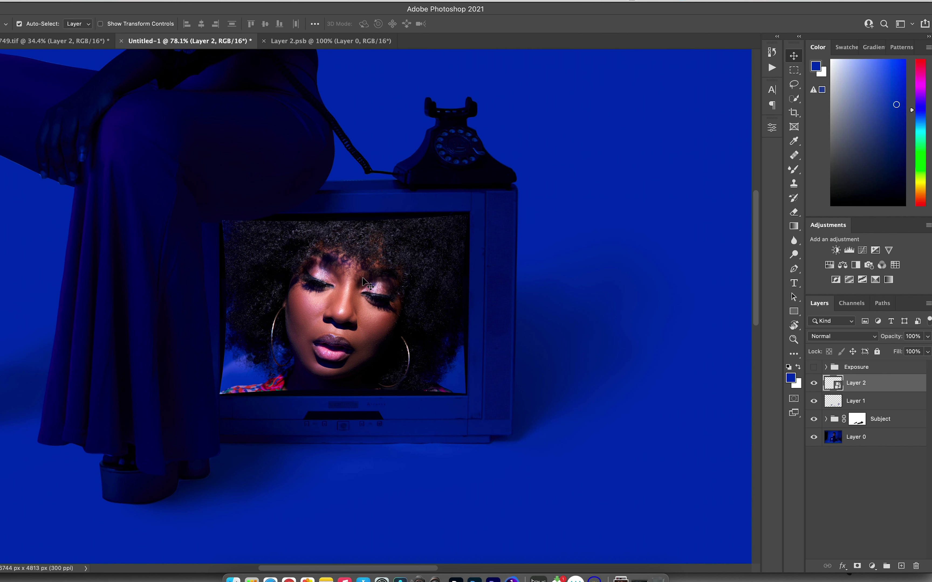
# Step: Make the glitch texture Layer 3 visible in Layer 2.psb, save the contents, and return to the Untitled-1 composite
pyautogui.click(308, 42)
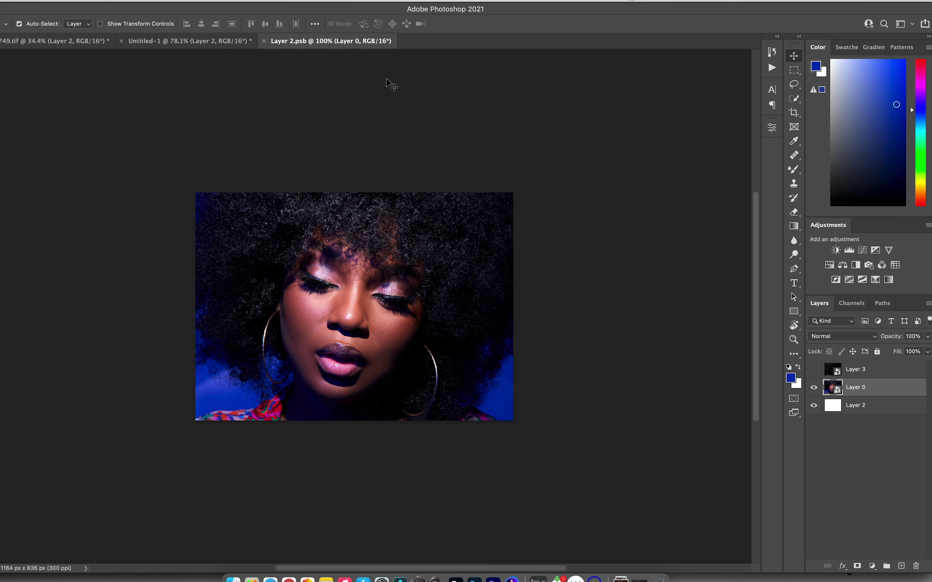
pyautogui.click(814, 370)
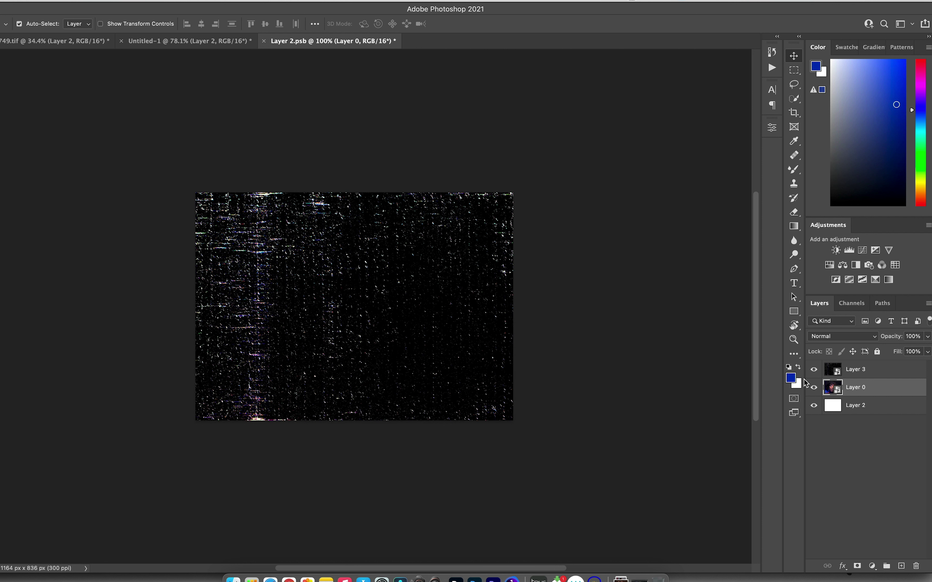
pyautogui.press('super+s')
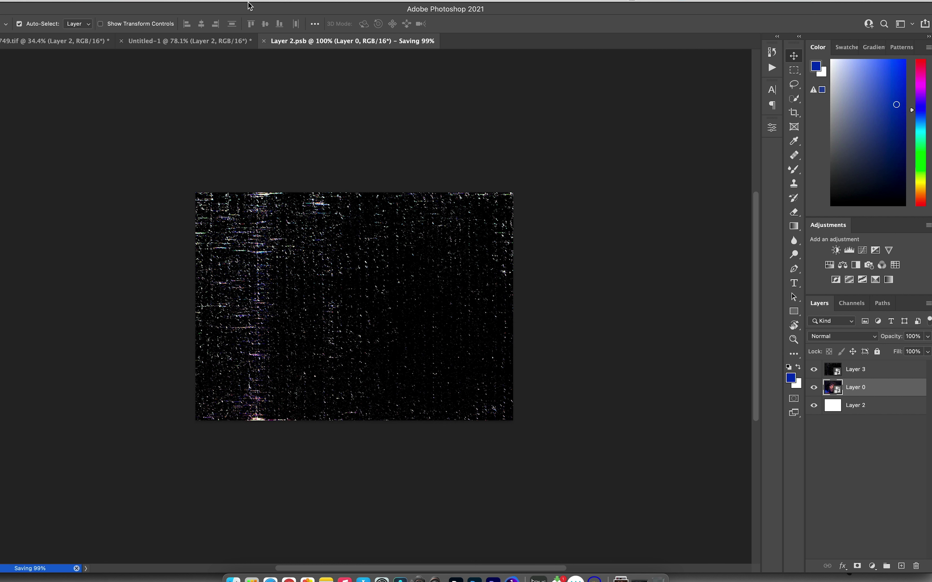
pyautogui.click(191, 43)
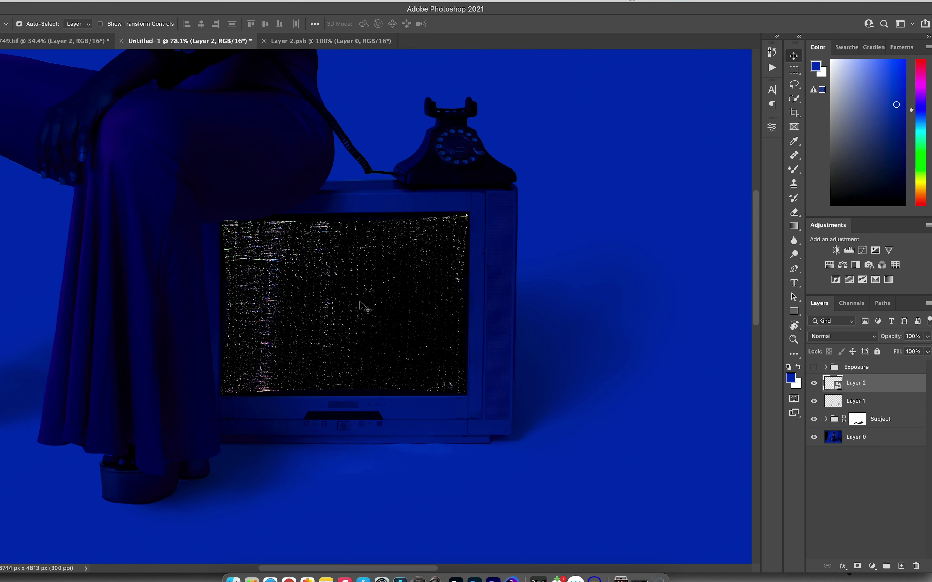
# Step: In Layer 2.psb, blend the Layer 3 glitch texture over the portrait using Screen mode at 61% opacity
pyautogui.click(293, 40)
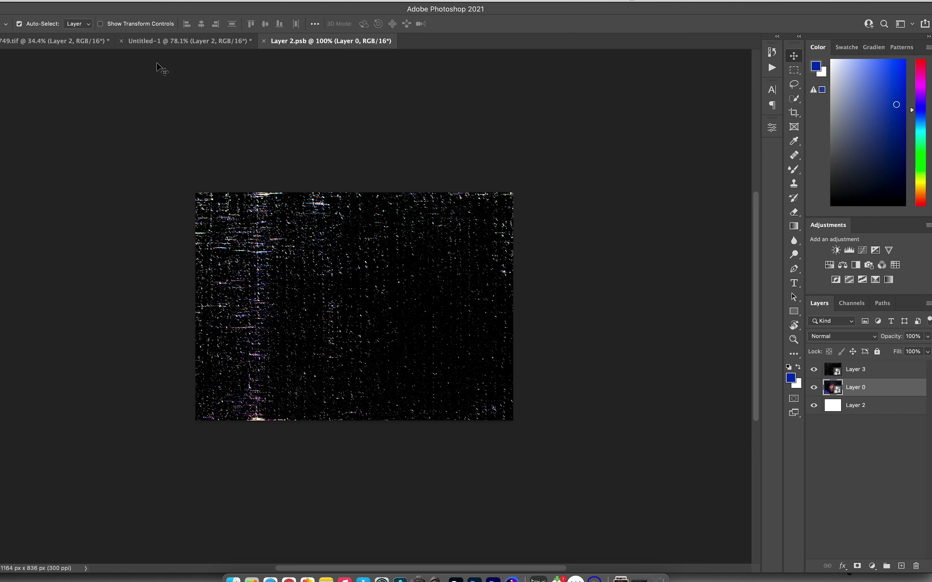
pyautogui.click(189, 44)
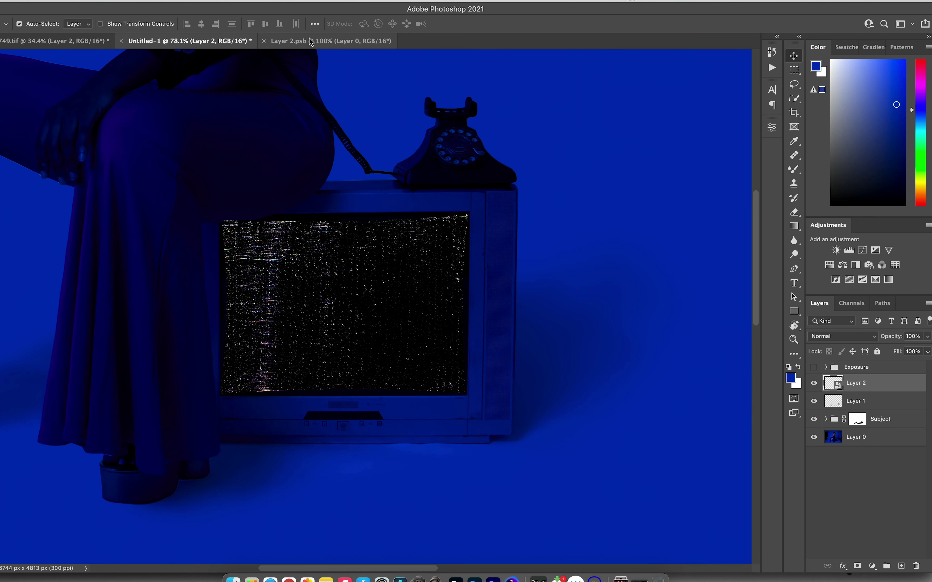
pyautogui.click(303, 46)
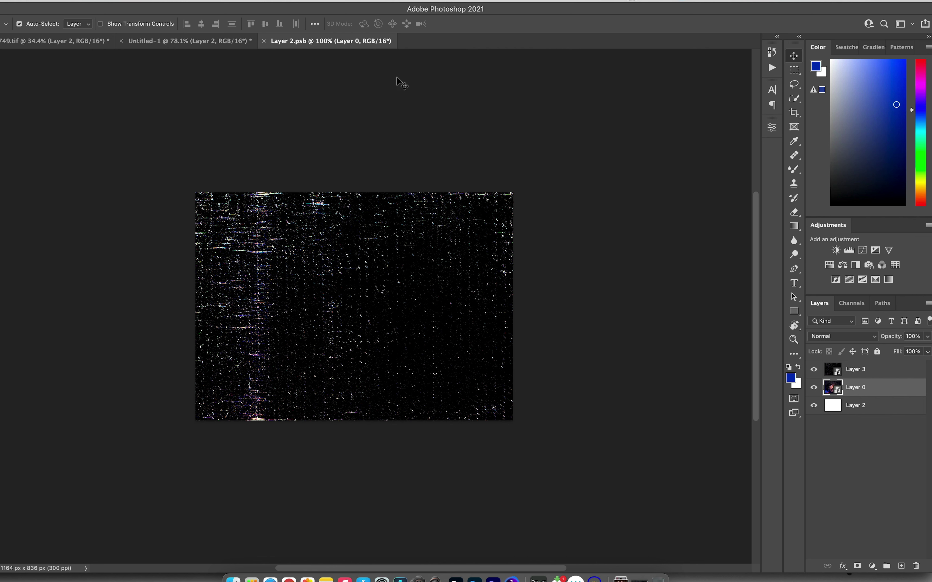
pyautogui.click(856, 375)
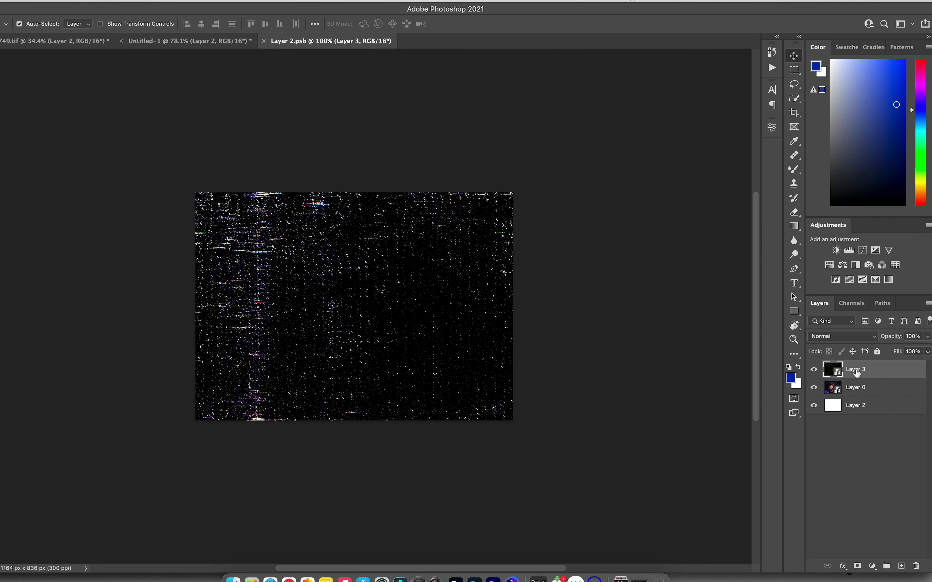
pyautogui.click(842, 338)
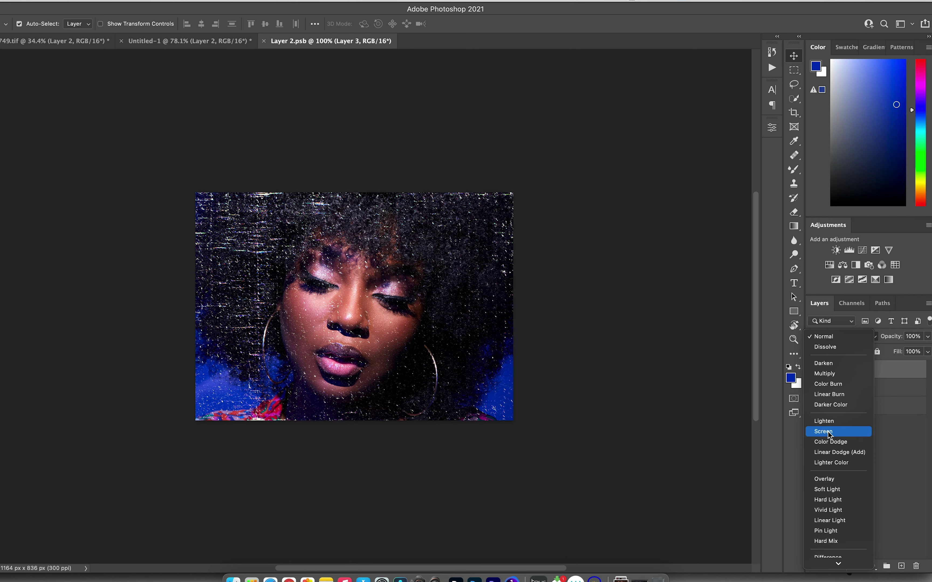
pyautogui.click(829, 431)
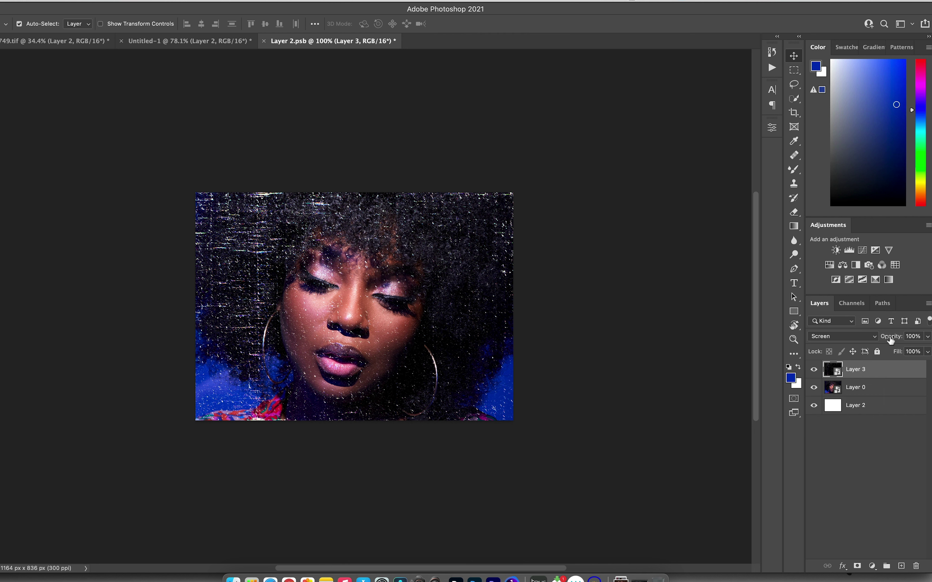
pyautogui.moveTo(891, 339); pyautogui.dragTo(865, 338)
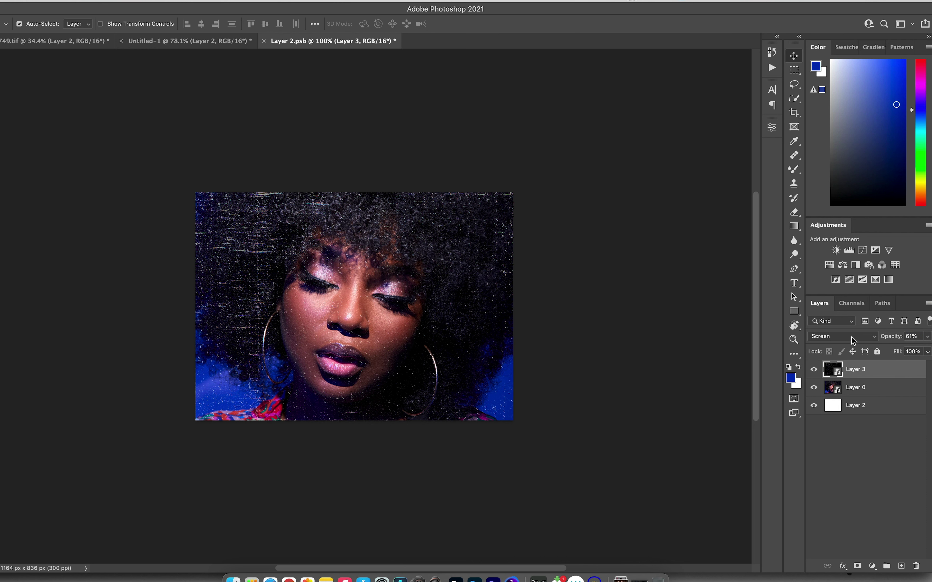
# Step: Save Layer 2.psb, check the television screen in the Untitled-1 composite, and close the smart object document
pyautogui.press('super+s')
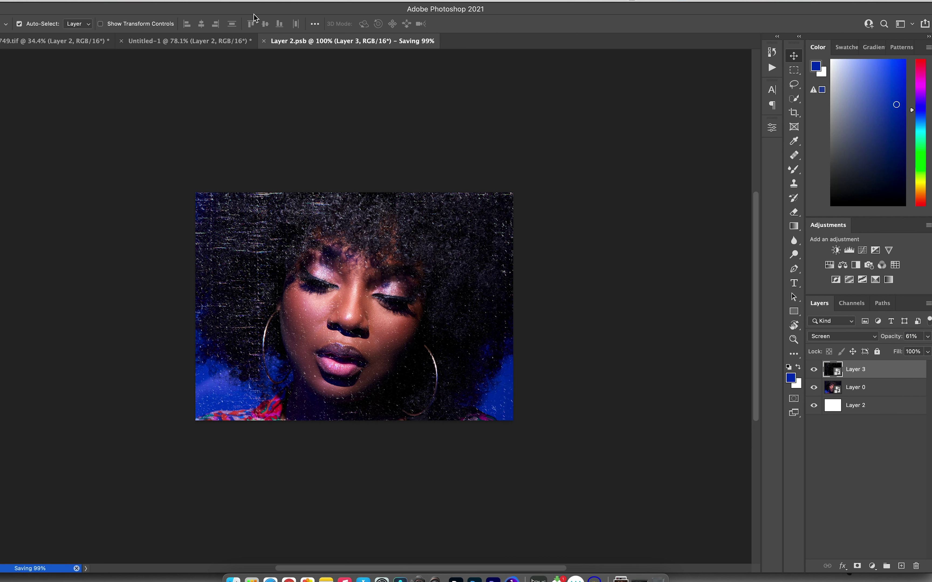
pyautogui.click(218, 40)
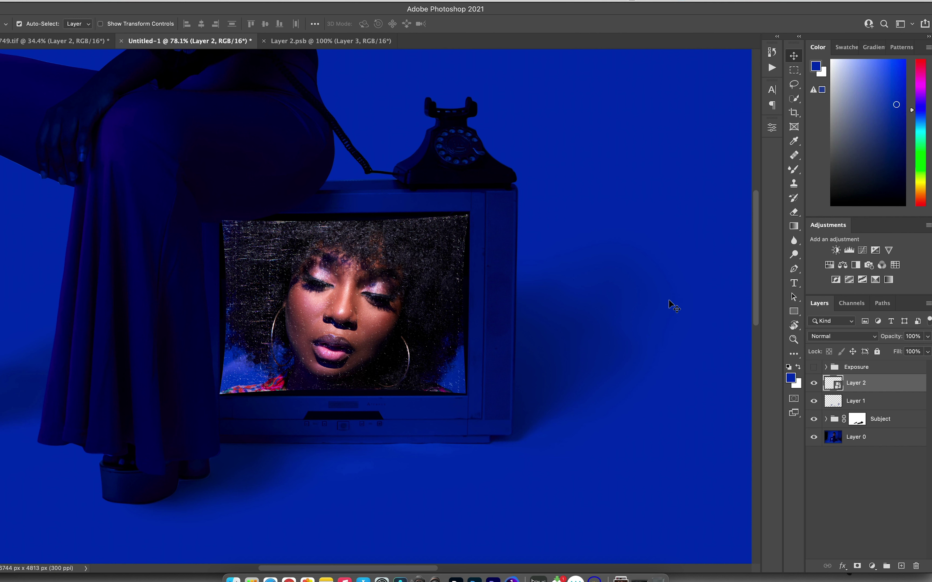
pyautogui.click(334, 41)
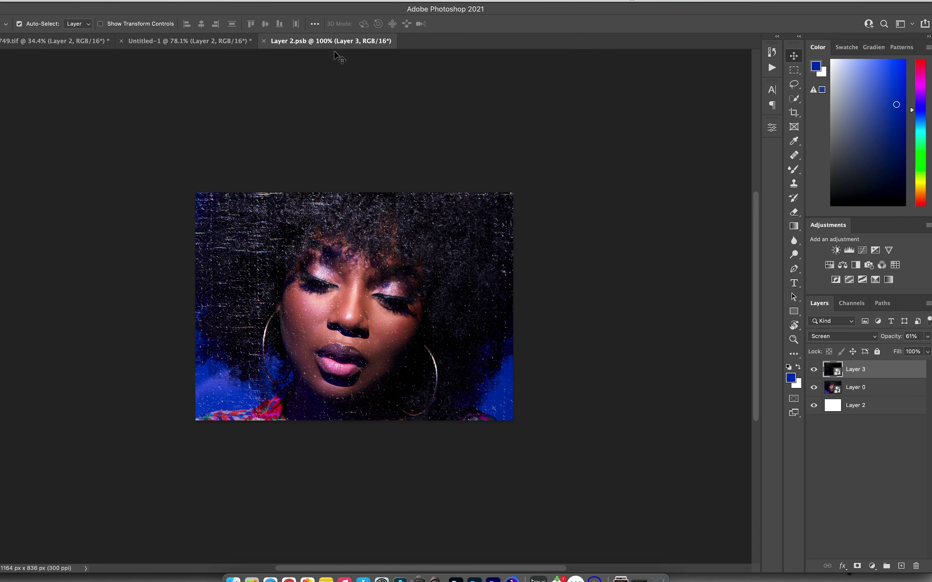
pyautogui.click(264, 40)
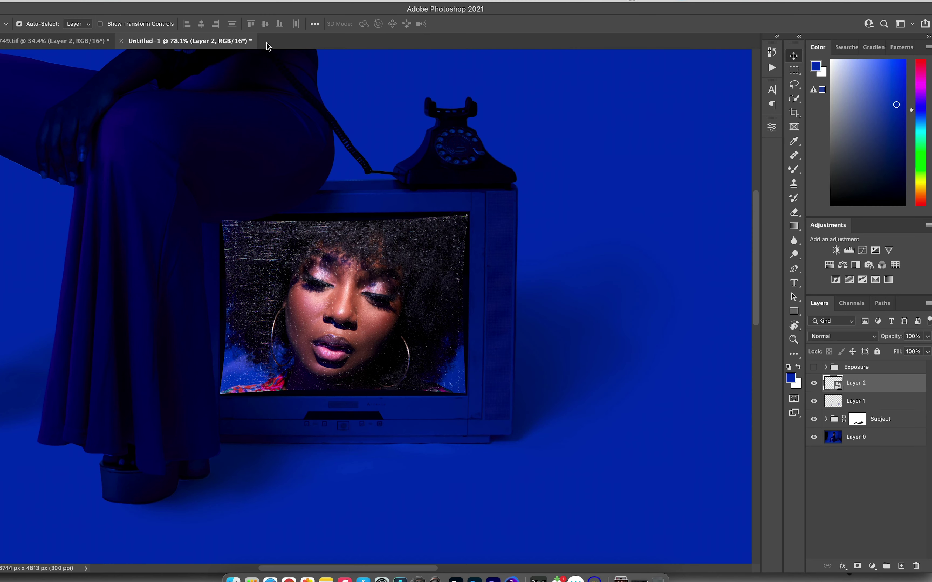
# Step: Reopen the Layer 2 smart object and move the Layer 0 portrait straight up to Y 254 px
pyautogui.doubleClick(833, 383)
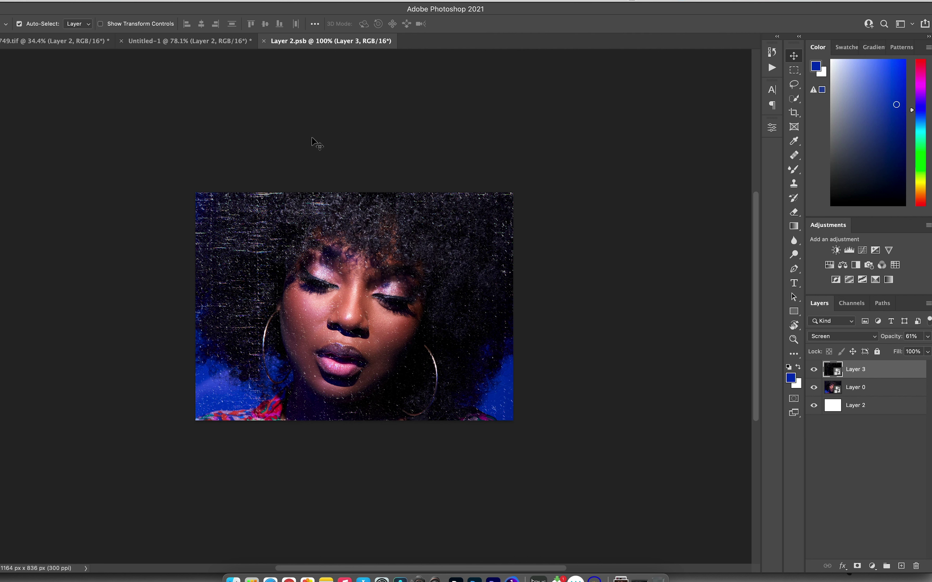
pyautogui.click(834, 390)
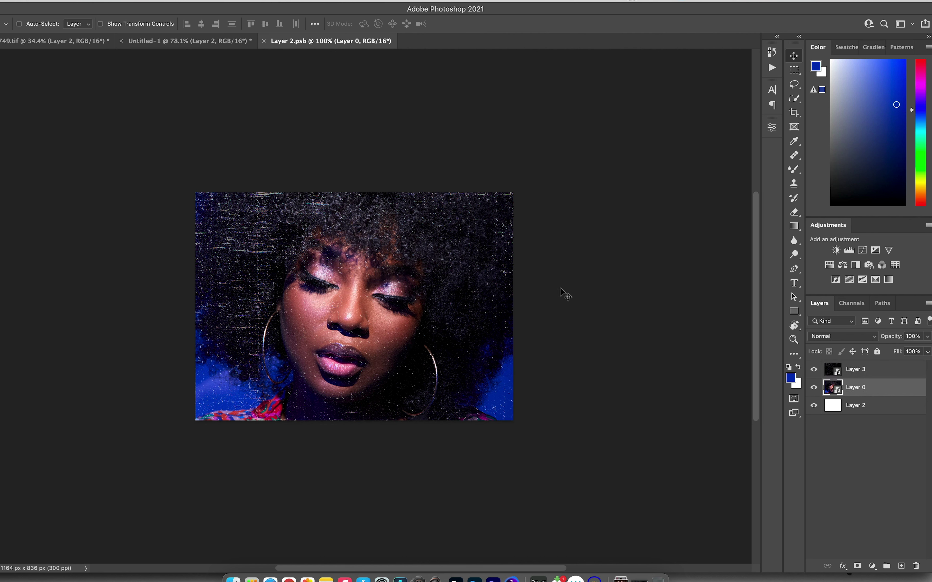
pyautogui.press('super')
pyautogui.press('super+t')
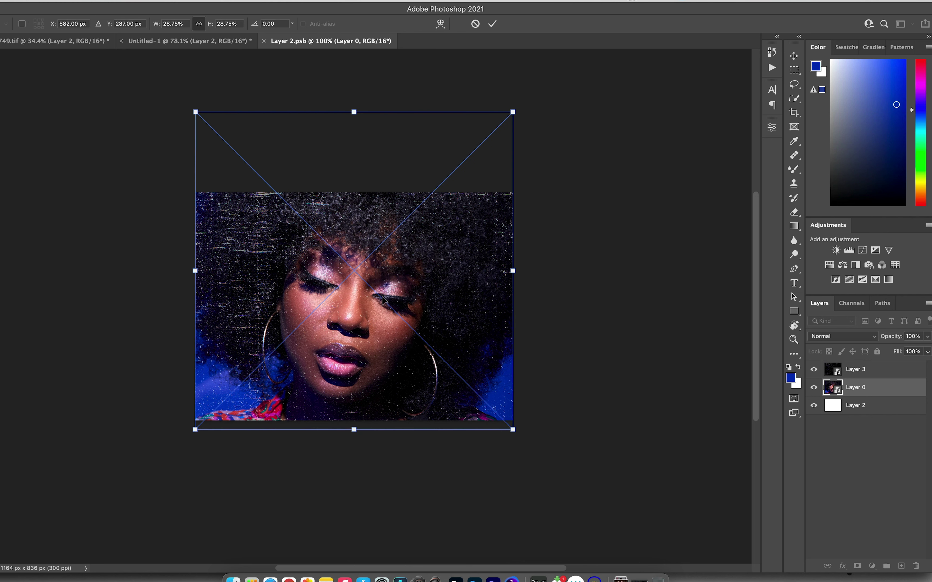
pyautogui.moveTo(384, 297); pyautogui.dragTo(386, 295)
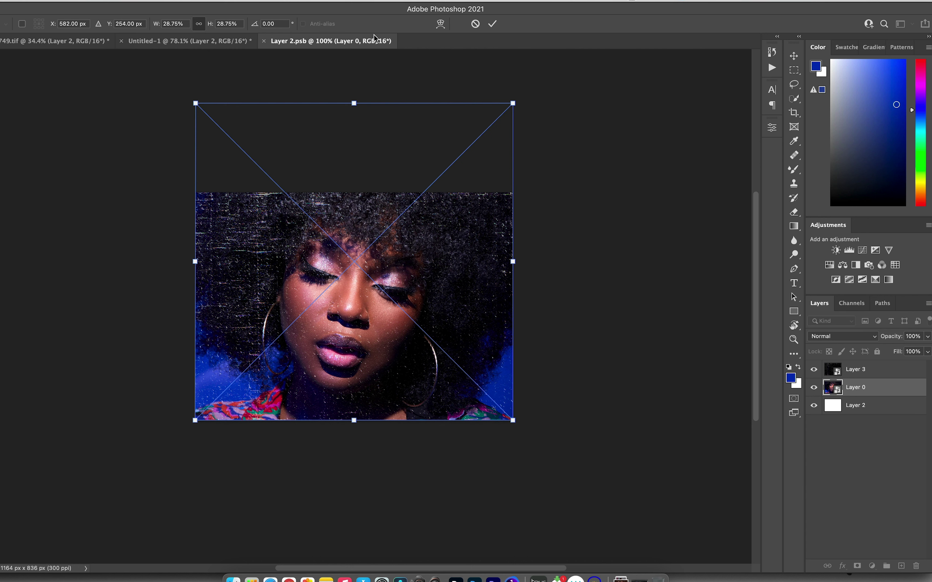
pyautogui.click(492, 23)
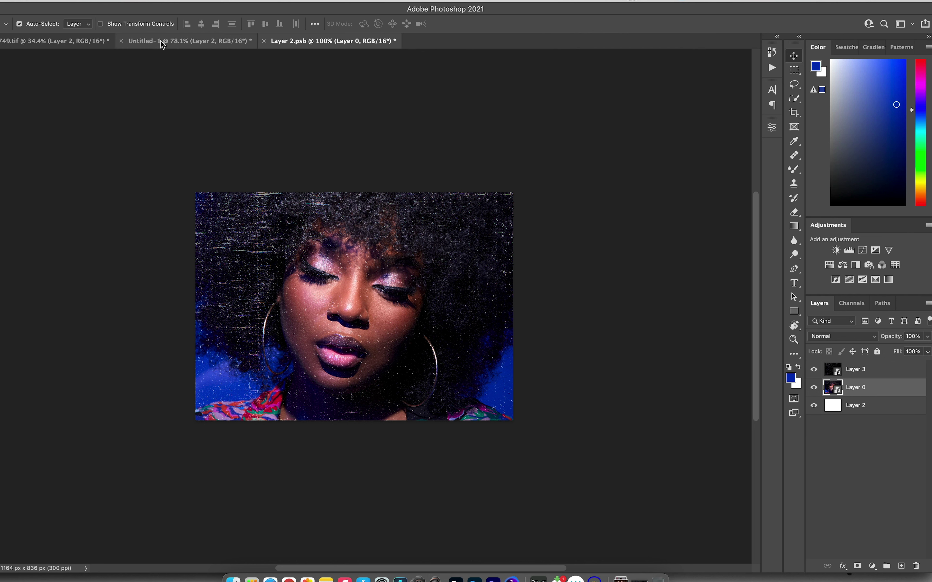
# Step: Save the repositioned portrait in Layer 2.psb and compare it with the updated Untitled-1 composite
pyautogui.press('cmd+s')
pyautogui.click(162, 41)
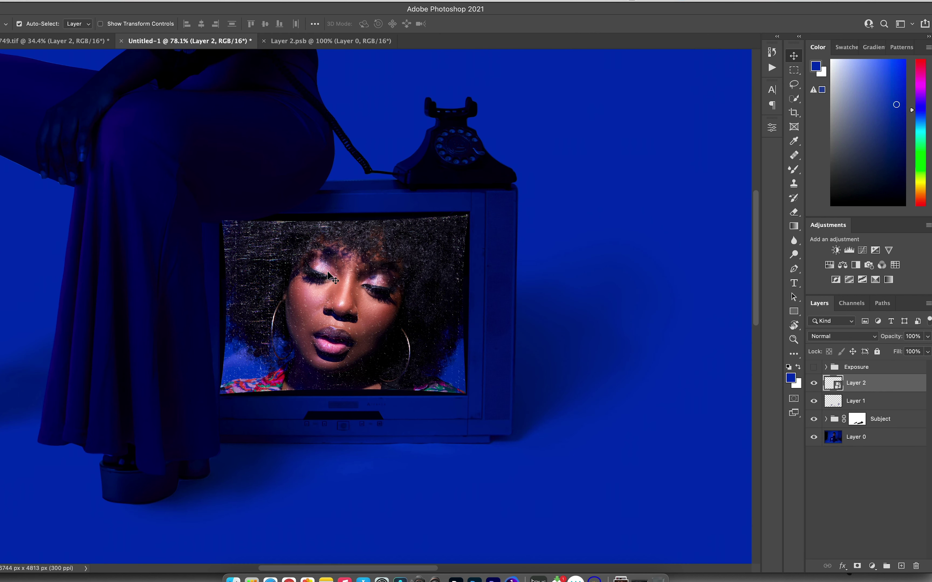
pyautogui.click(310, 42)
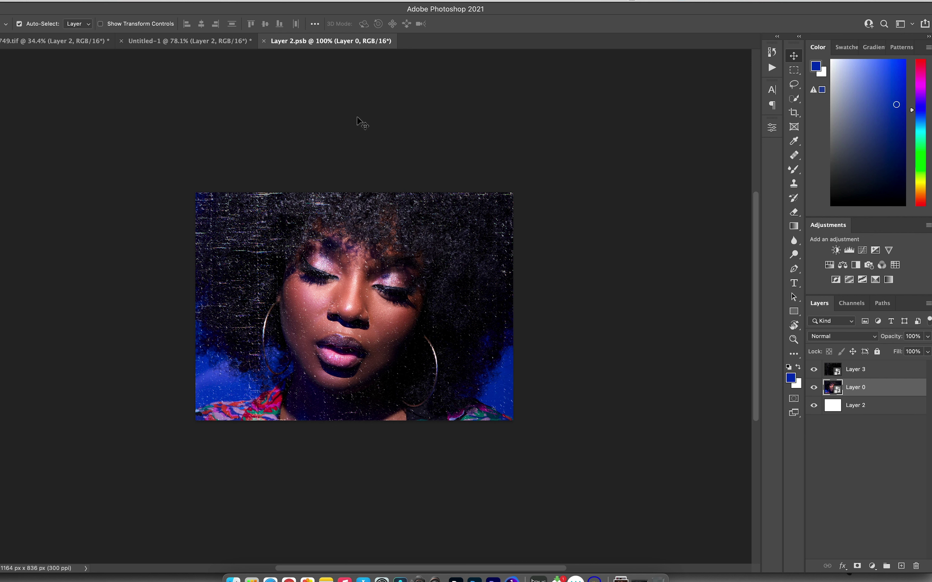
pyautogui.click(204, 40)
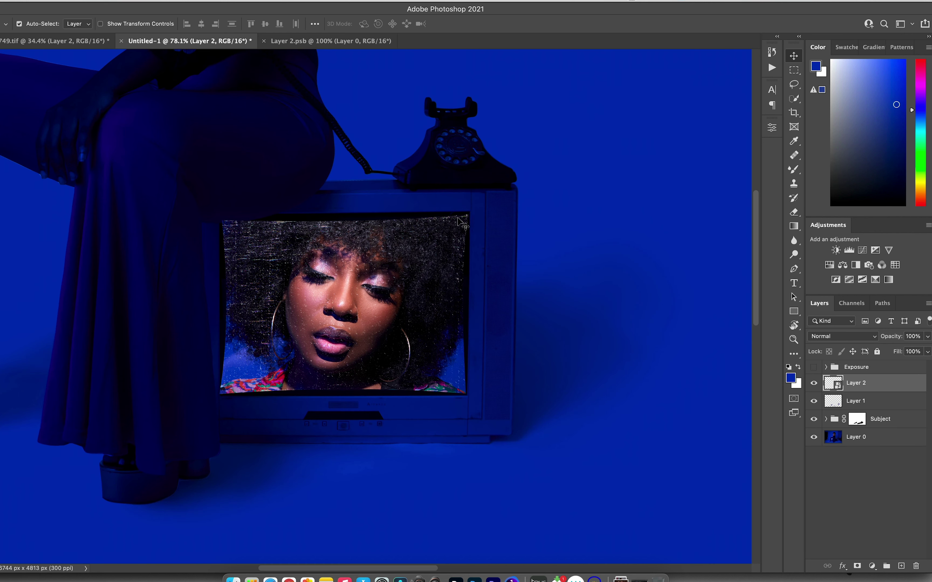
# Step: Set Layer 2 to Lighten blend mode at 78% opacity and add a layer mask to it
pyautogui.click(840, 337)
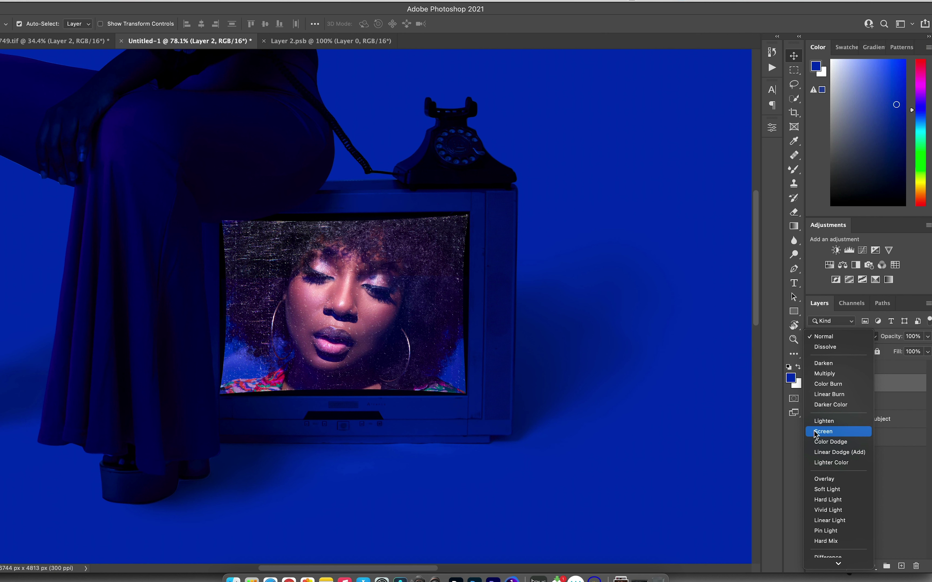
pyautogui.click(824, 422)
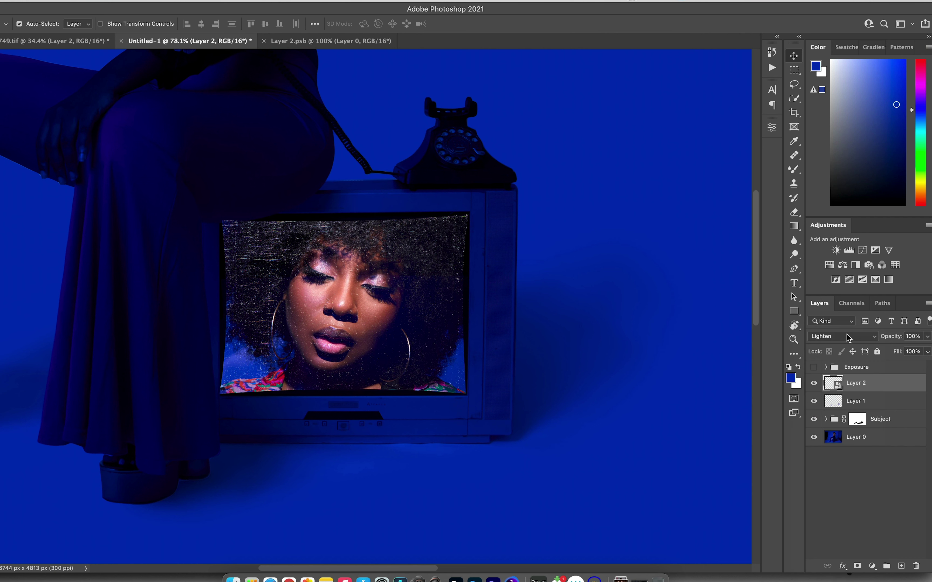
pyautogui.click(857, 566)
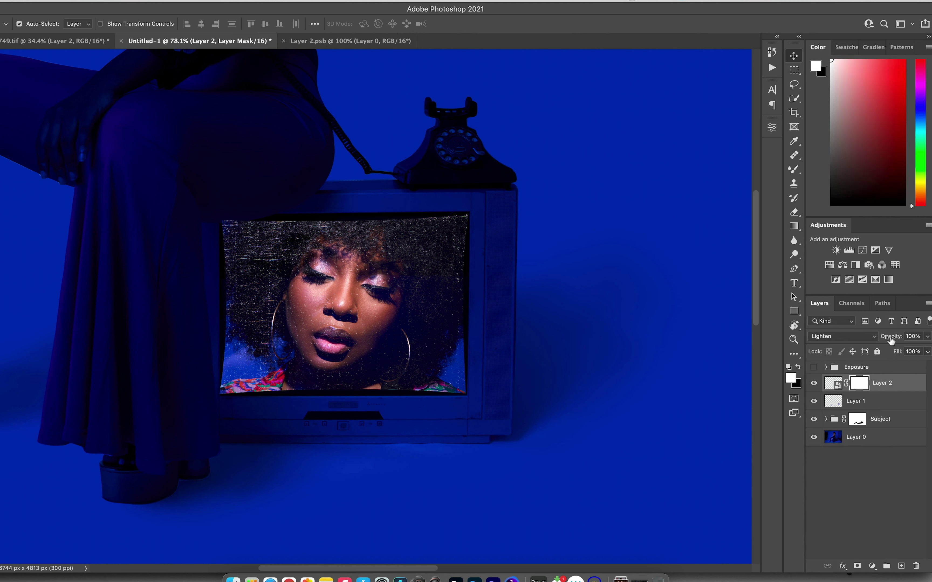
pyautogui.moveTo(891, 340); pyautogui.dragTo(882, 341)
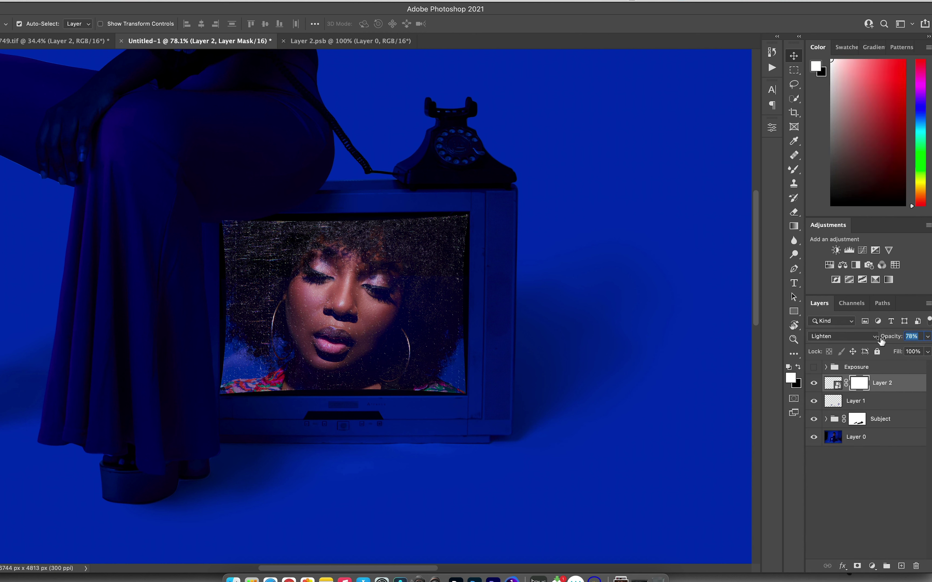
# Step: Compare the television with Layer 2 hidden and shown, and set up the standard Brush tool with a black foreground
pyautogui.press('b')
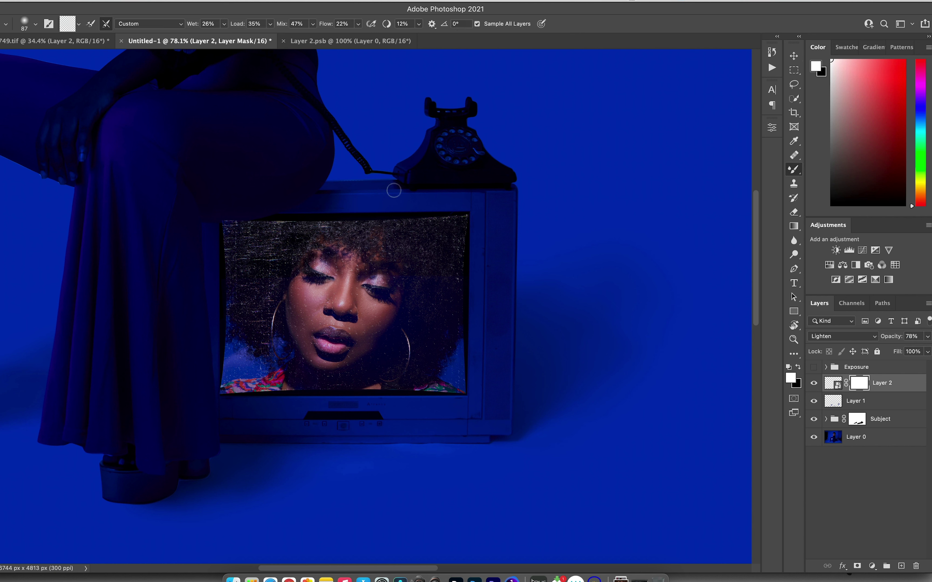
pyautogui.moveTo(384, 205)
pyautogui.mouseDown()
pyautogui.moveTo(422, 206)
pyautogui.moveTo(434, 192)
pyautogui.mouseUp()
pyautogui.click(814, 384)
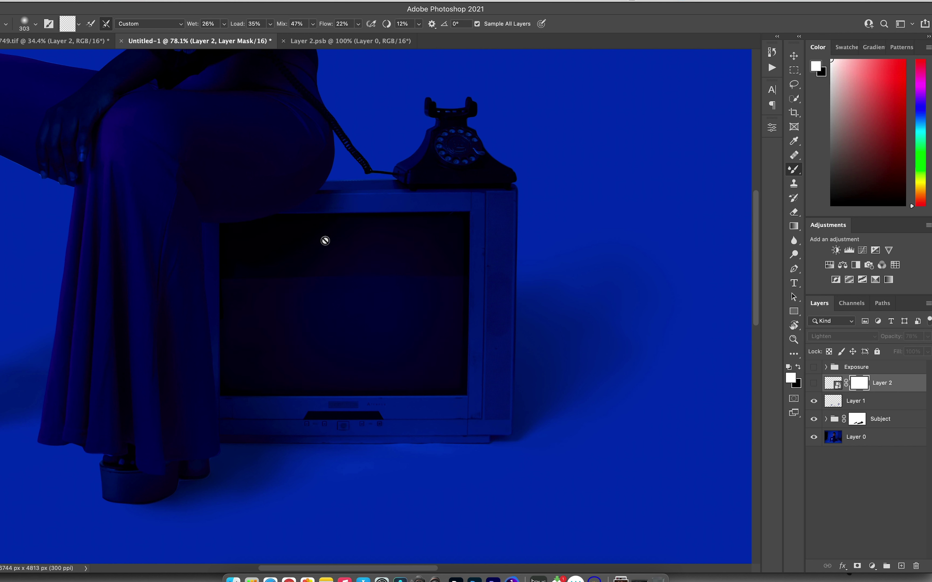
pyautogui.click(815, 383)
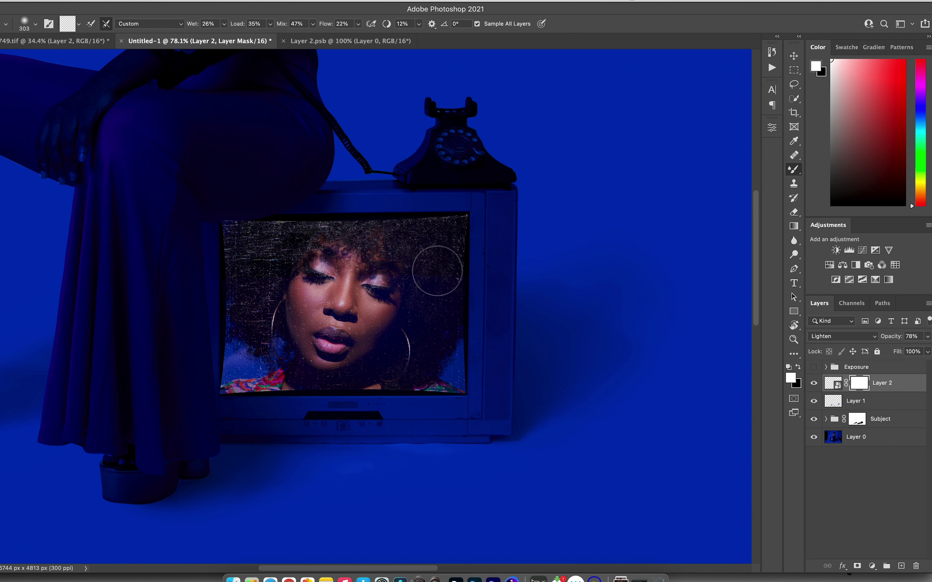
pyautogui.press('x')
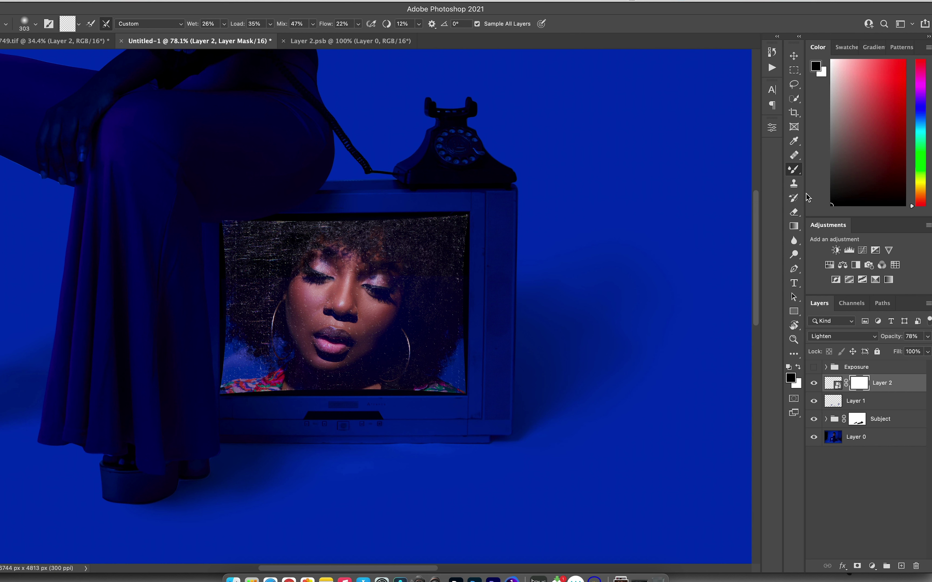
pyautogui.rightClick(797, 170)
pyautogui.click(817, 168)
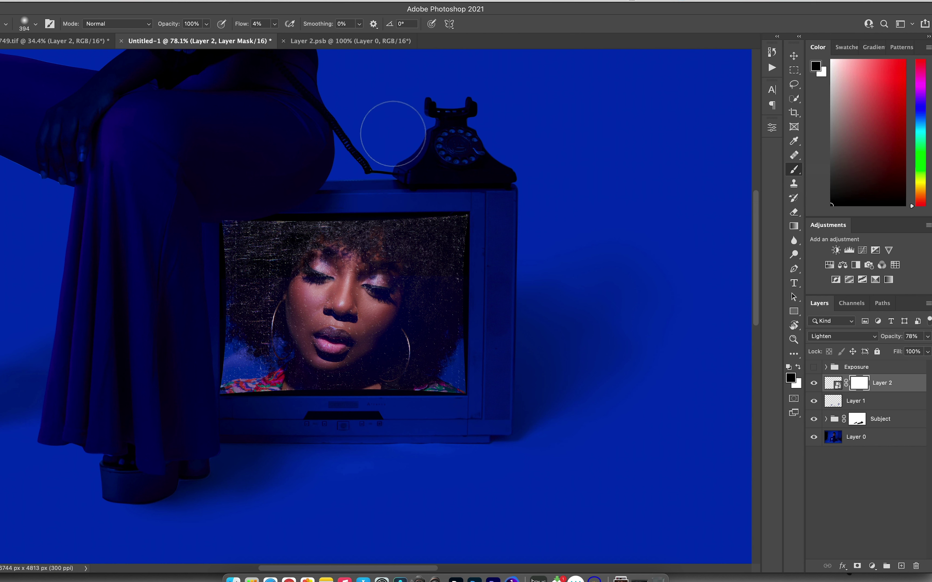
# Step: Set the brush flow to 6% and softly fade the portrait's upper-right corner and right edge on Layer 2's mask with black
pyautogui.moveTo(243, 24); pyautogui.dragTo(259, 24)
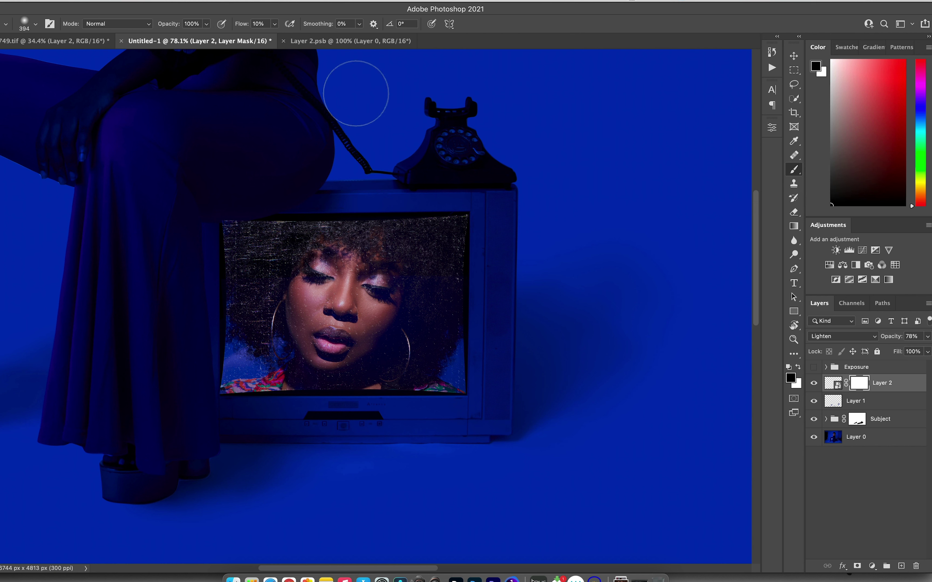
pyautogui.moveTo(457, 221); pyautogui.dragTo(470, 220)
pyautogui.moveTo(241, 24); pyautogui.dragTo(237, 27)
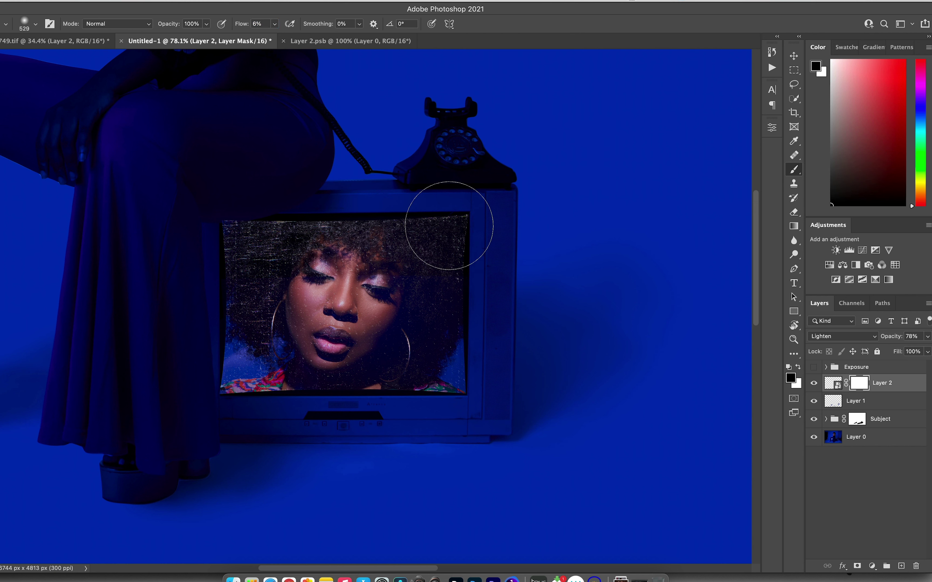
pyautogui.moveTo(489, 210)
pyautogui.mouseDown()
pyautogui.moveTo(474, 210)
pyautogui.moveTo(482, 202)
pyautogui.moveTo(495, 217)
pyautogui.mouseUp()
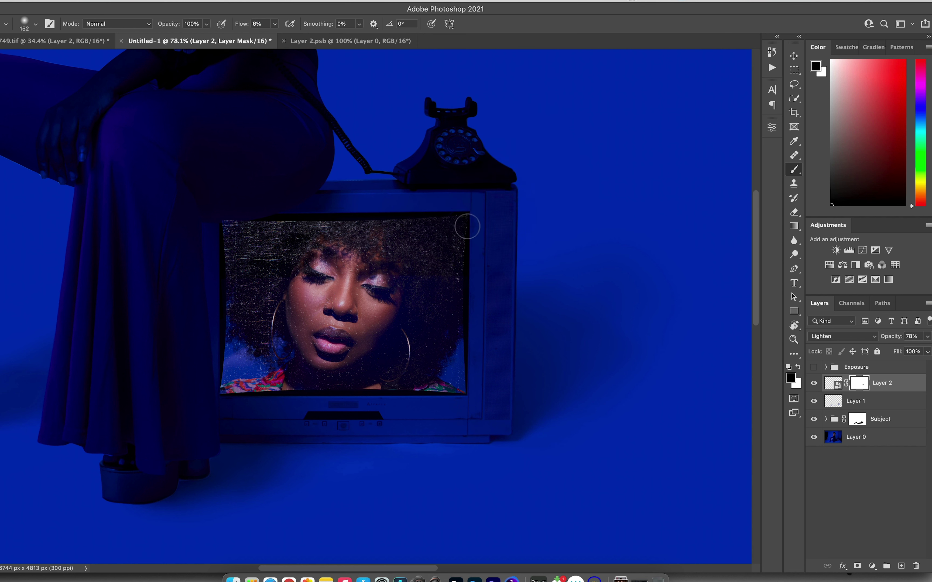
pyautogui.moveTo(466, 273); pyautogui.dragTo(463, 353)
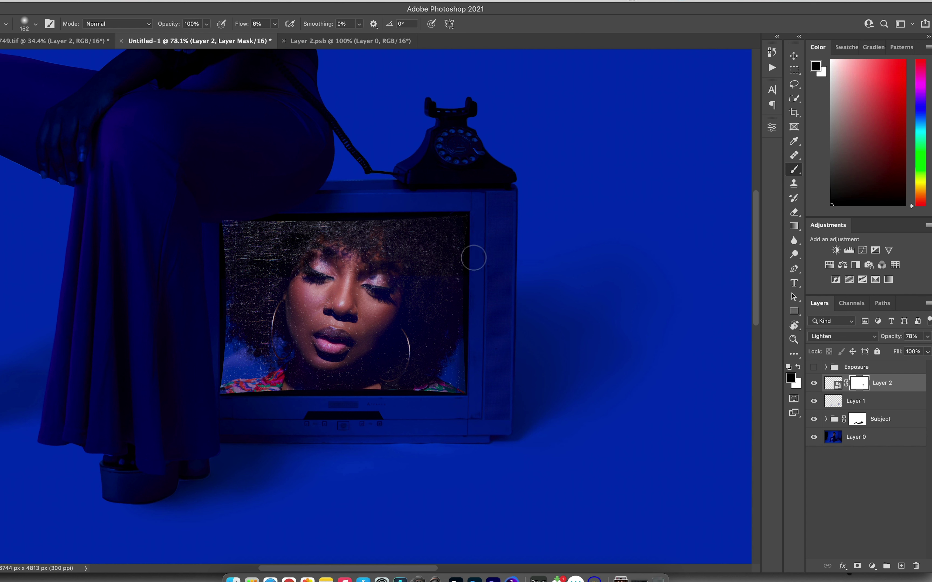
# Step: Fade the portrait's upper-left corner, left side and bottom edge on Layer 2's mask using a 300 px black brush
pyautogui.moveTo(226, 214); pyautogui.dragTo(277, 217)
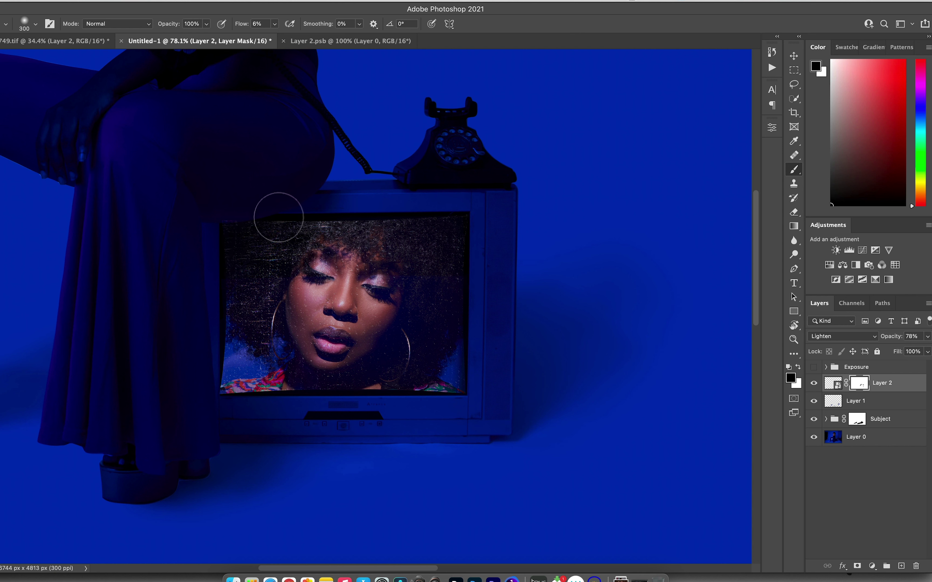
pyautogui.moveTo(246, 395); pyautogui.dragTo(269, 401)
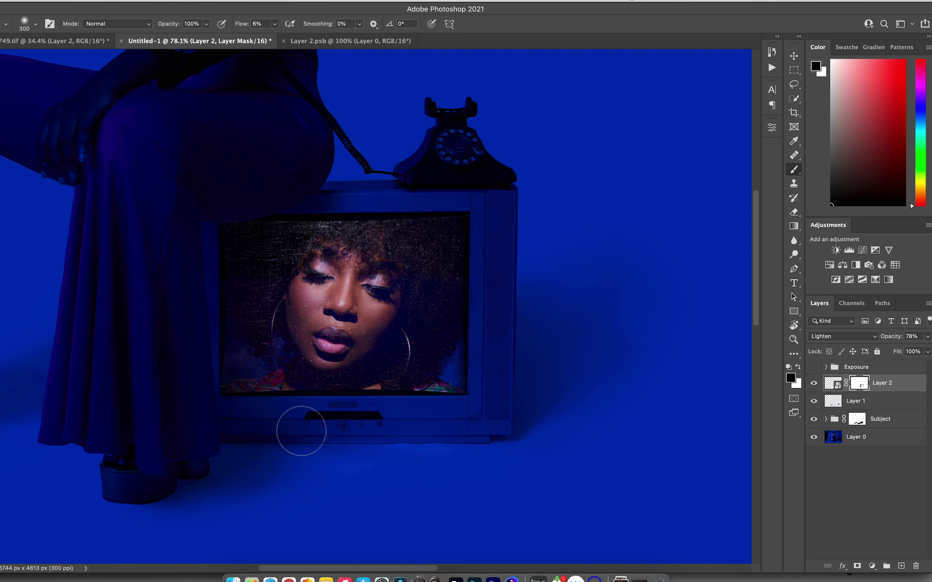
pyautogui.moveTo(301, 431)
pyautogui.mouseDown()
pyautogui.moveTo(270, 393)
pyautogui.moveTo(249, 391)
pyautogui.mouseUp()
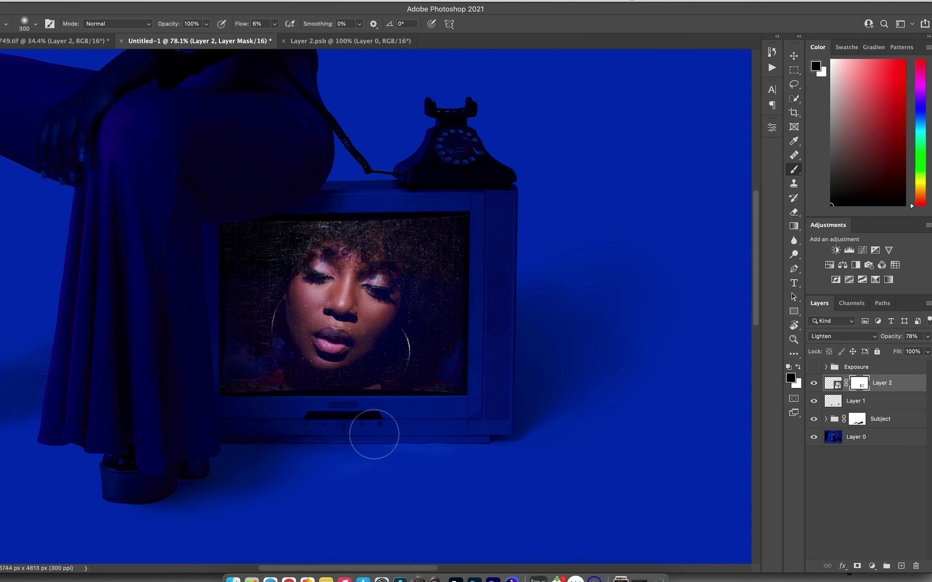
# Step: Compare the television portrait with Layer 2's mask disabled and enabled, in the full composite and close up
pyautogui.press('z')
pyautogui.moveTo(393, 299)
pyautogui.mouseDown()
pyautogui.moveTo(350, 302)
pyautogui.moveTo(365, 264)
pyautogui.mouseUp()
pyautogui.scroll(-1, 395, 270)
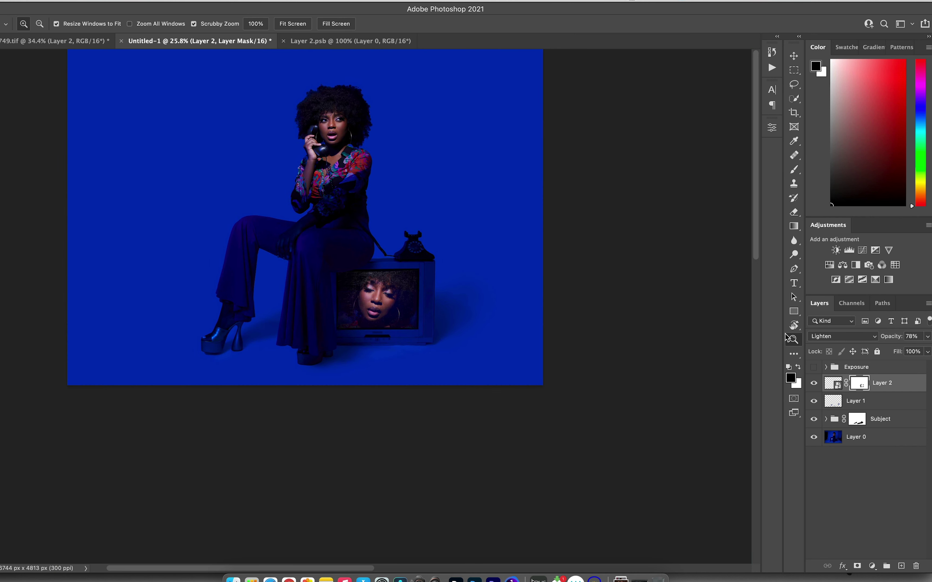
pyautogui.keyDown('shift'); pyautogui.click(861, 387); pyautogui.keyUp('shift')
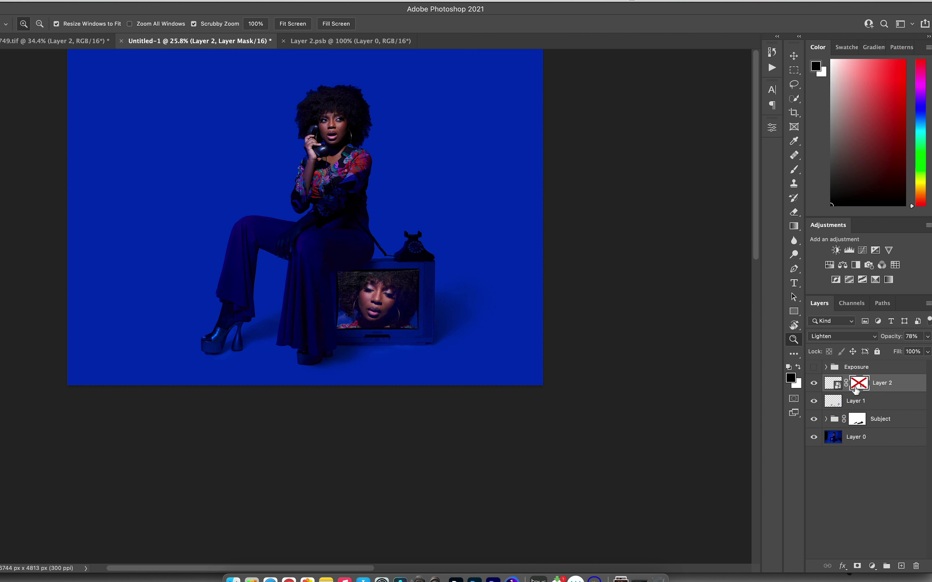
pyautogui.keyDown('shift'); pyautogui.click(858, 387); pyautogui.keyUp('shift')
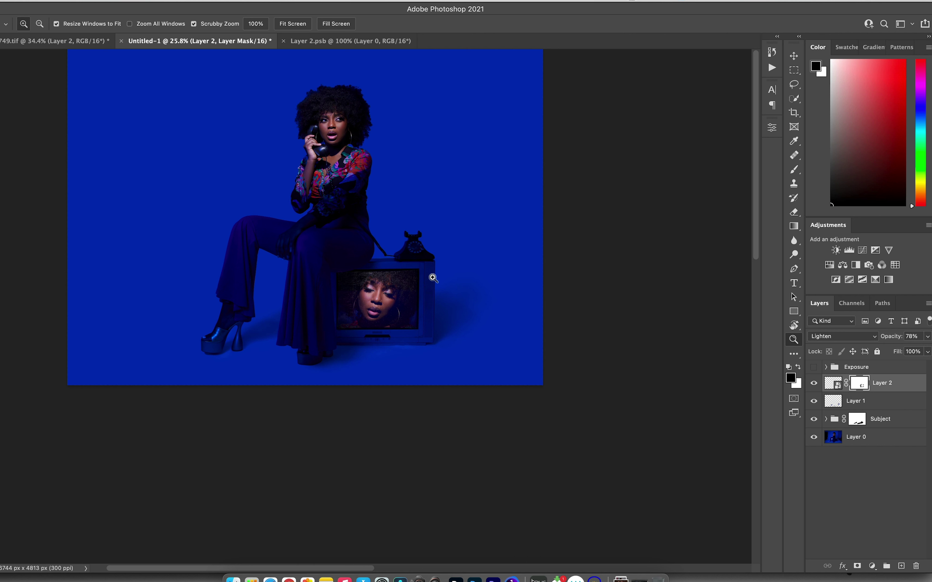
pyautogui.moveTo(361, 273); pyautogui.dragTo(411, 274)
pyautogui.press('b')
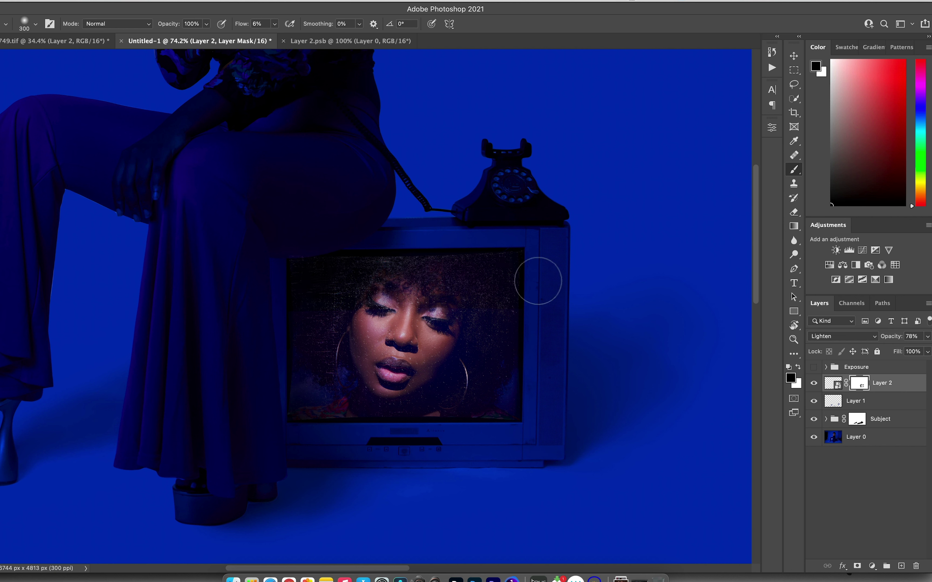
# Step: Lower Layer 2's opacity to 63% and inspect the television screen up close
pyautogui.press('z')
pyautogui.moveTo(407, 280); pyautogui.dragTo(657, 283)
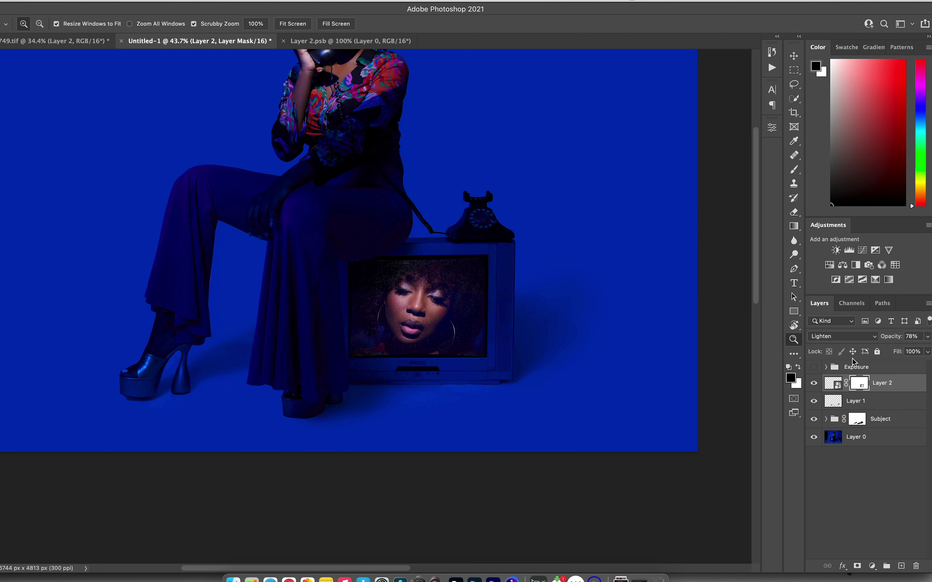
pyautogui.moveTo(891, 338); pyautogui.dragTo(885, 338)
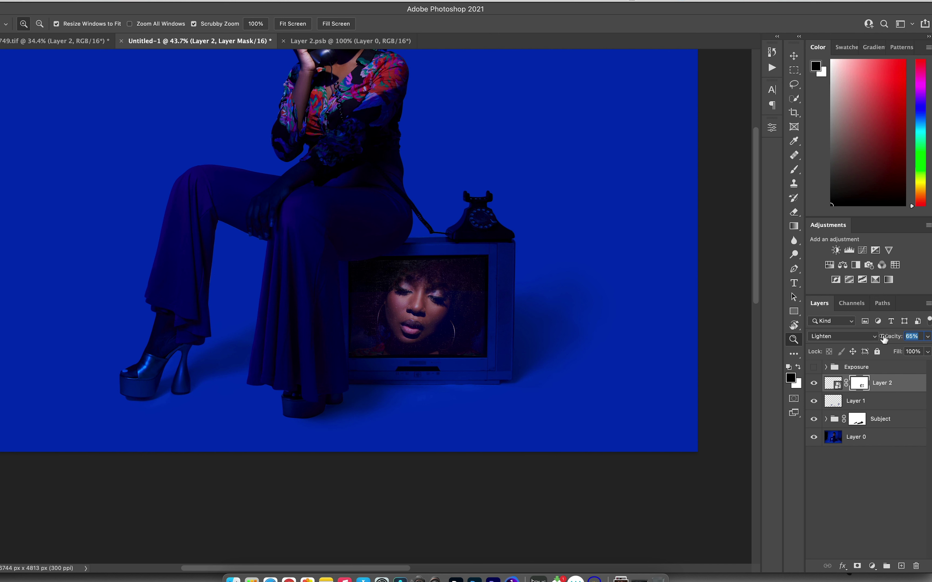
pyautogui.moveTo(884, 338); pyautogui.dragTo(883, 339)
pyautogui.moveTo(454, 312)
pyautogui.mouseDown()
pyautogui.moveTo(468, 312)
pyautogui.moveTo(460, 315)
pyautogui.mouseUp()
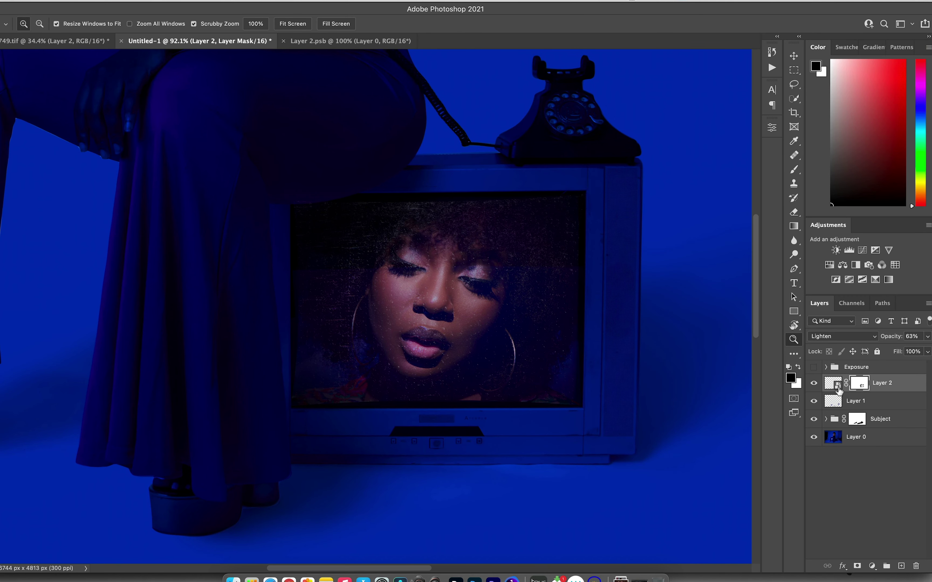
# Step: Open the Layer 2 smart object, raise the Layer 3 glitch texture's opacity to 78%, save it, and return to Untitled-1
pyautogui.doubleClick(838, 386)
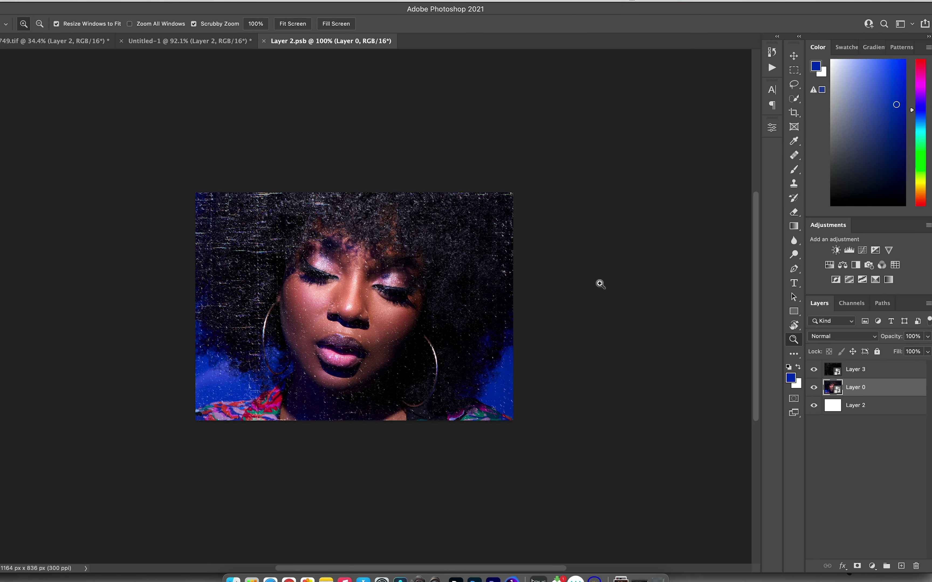
pyautogui.click(871, 373)
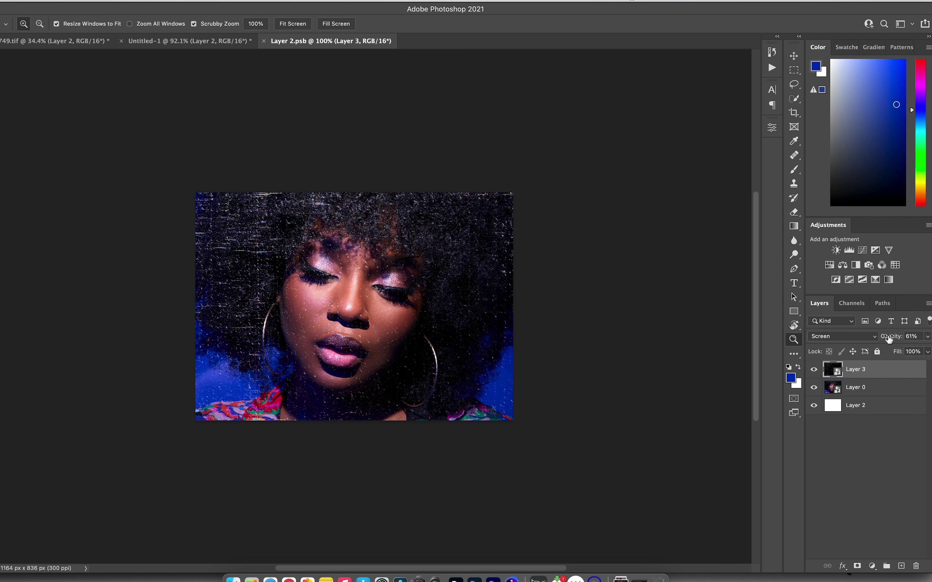
pyautogui.moveTo(888, 337); pyautogui.dragTo(894, 339)
pyautogui.press('super+s')
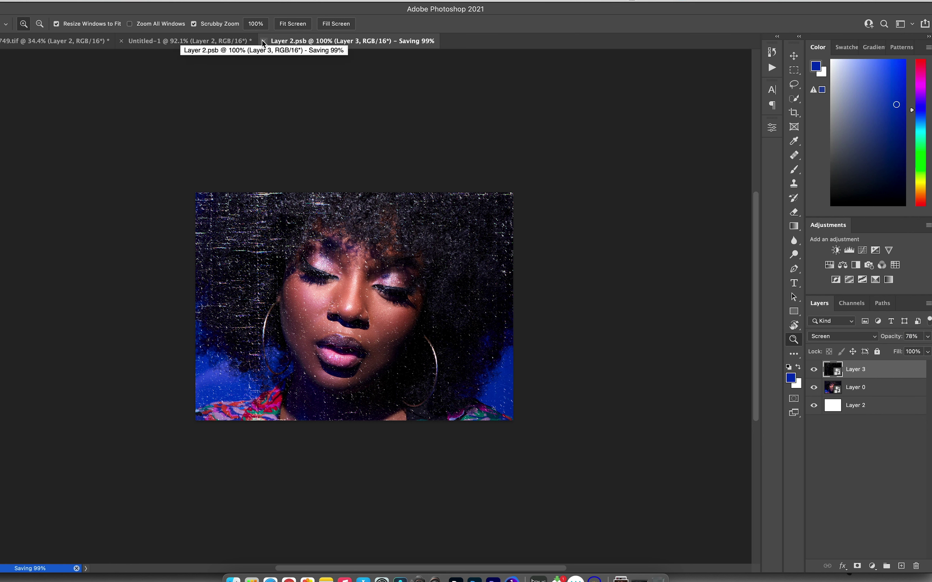
pyautogui.click(233, 40)
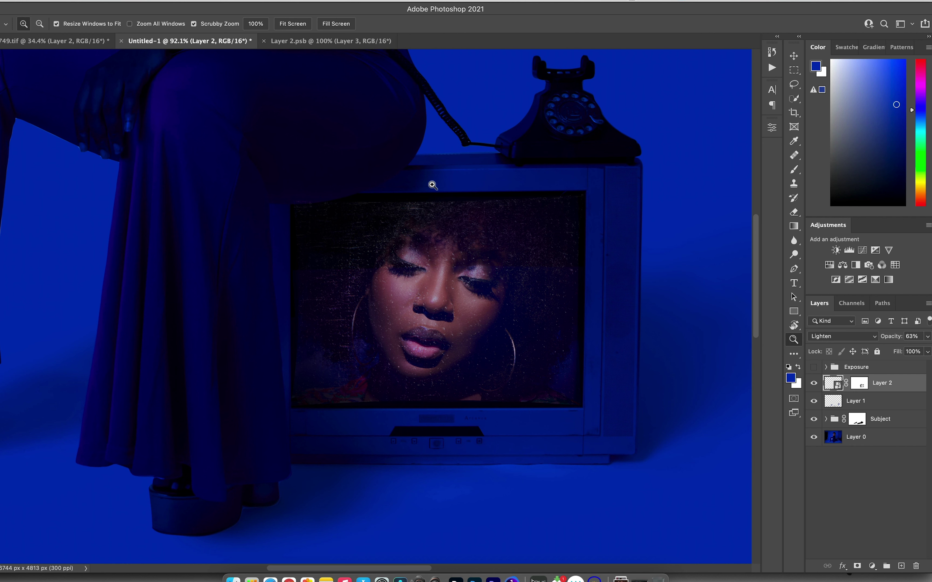
# Step: Make the Exposure group visible and review the whole composite
pyautogui.scroll(-3, 497, 266)
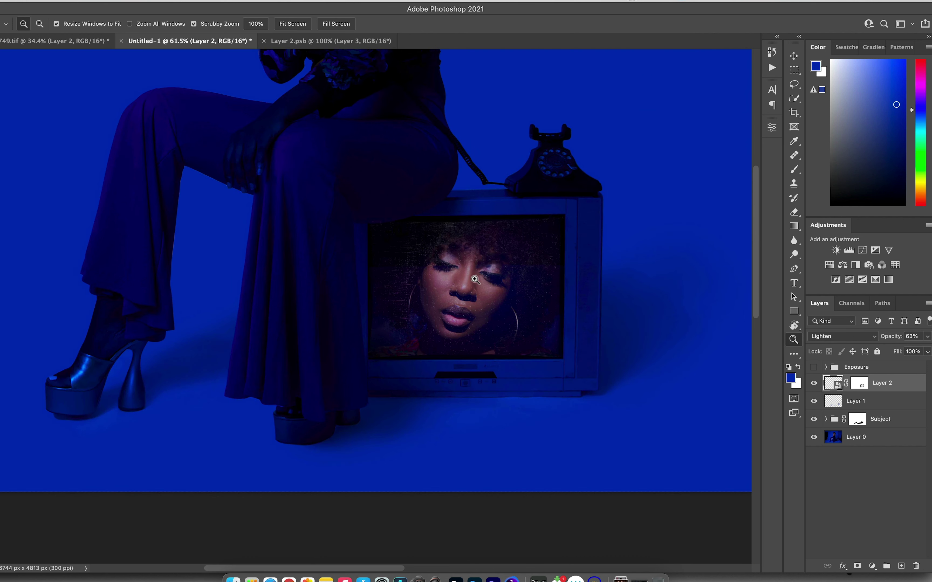
pyautogui.scroll(-2, 485, 269)
pyautogui.scroll(-4, 483, 271)
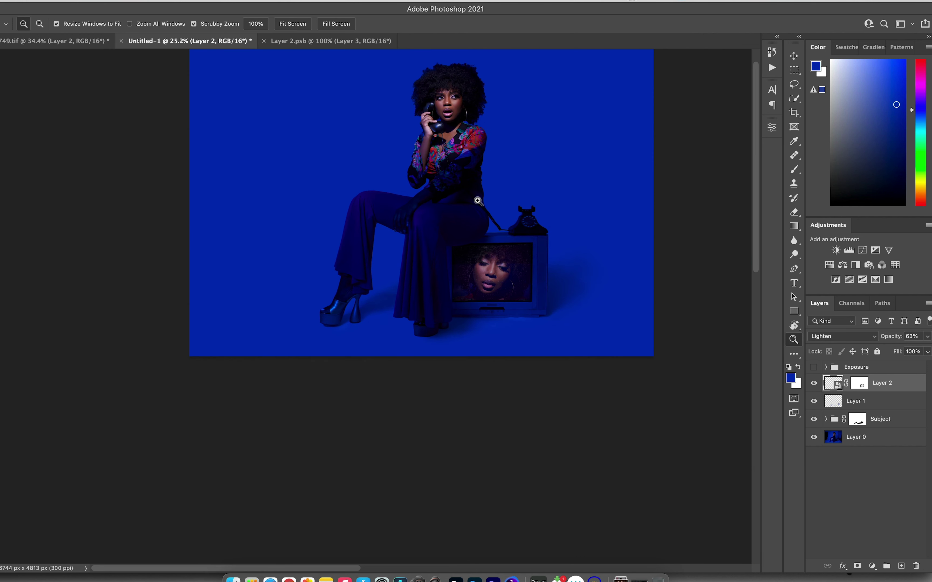
pyautogui.moveTo(468, 191); pyautogui.dragTo(440, 266)
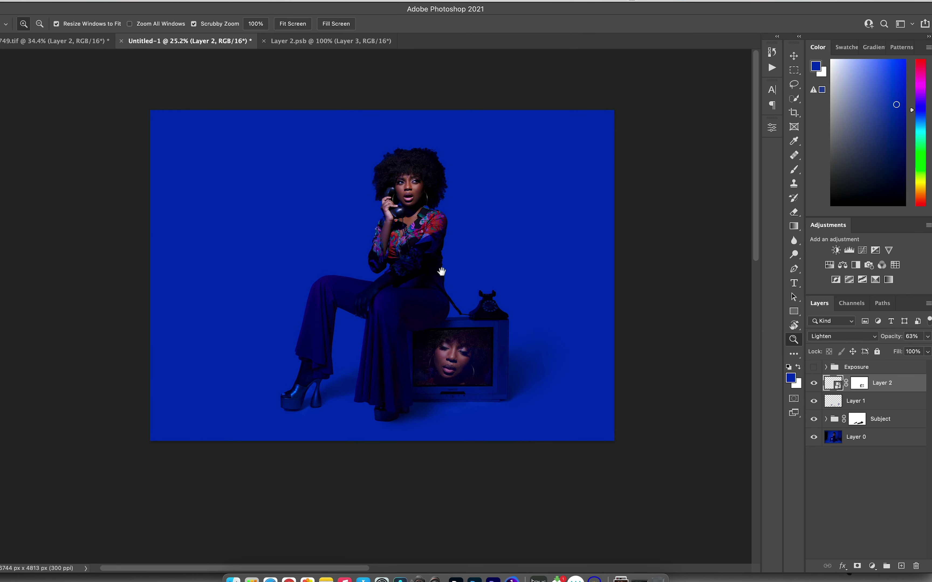
pyautogui.scroll(3, 453, 260)
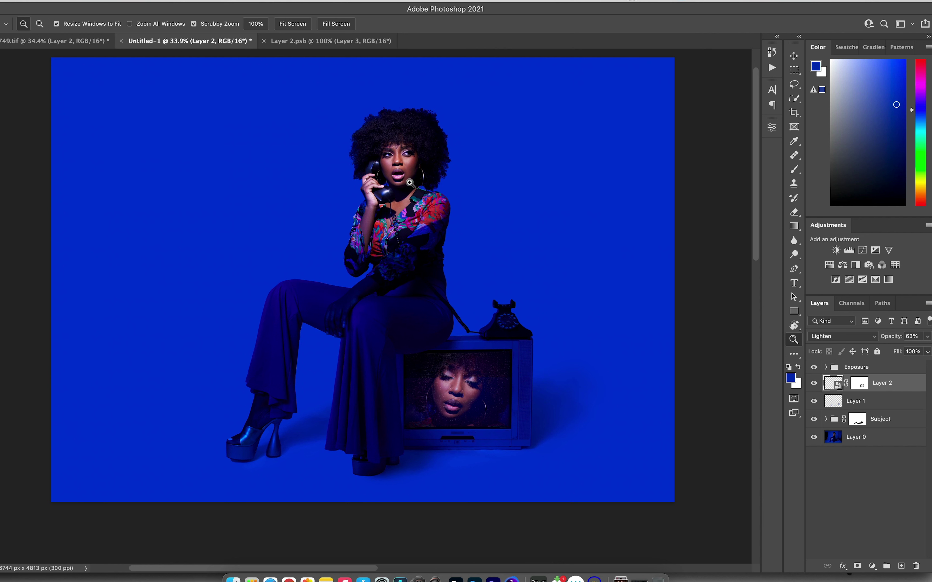
pyautogui.scroll(-3, 475, 230)
pyautogui.scroll(2, 471, 231)
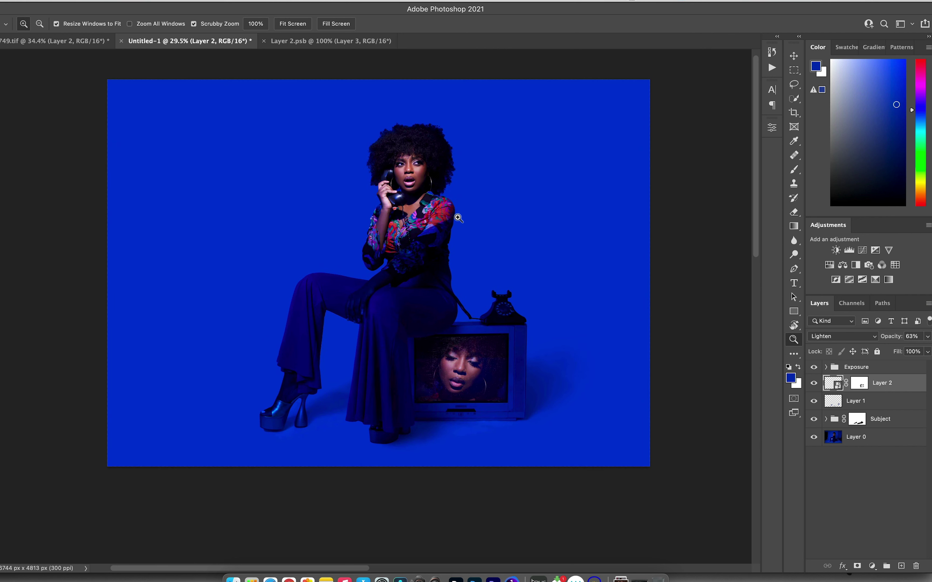
# Step: Select the Subject group's mask and compare the woman's hair edges with the group hidden and shown
pyautogui.moveTo(385, 142); pyautogui.dragTo(437, 127)
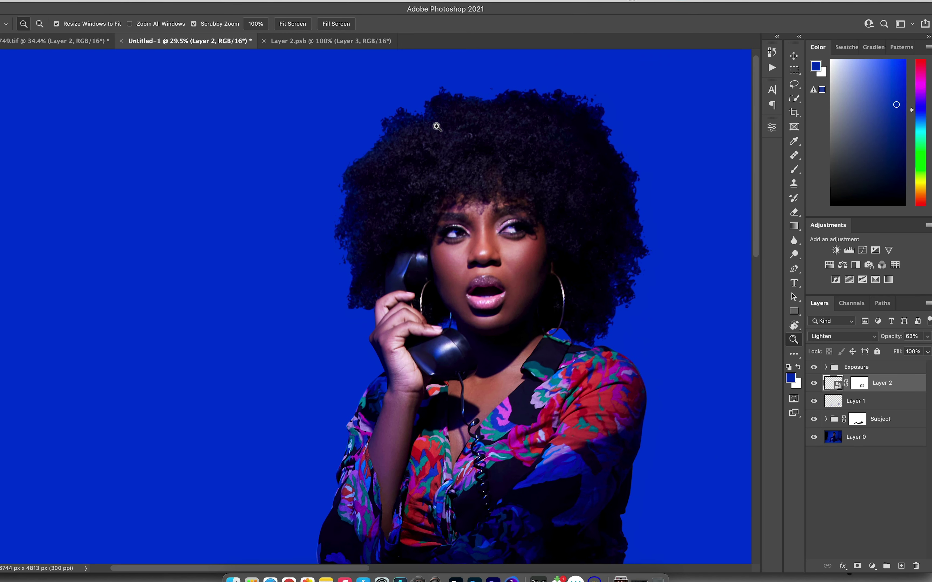
pyautogui.moveTo(439, 185); pyautogui.dragTo(343, 190)
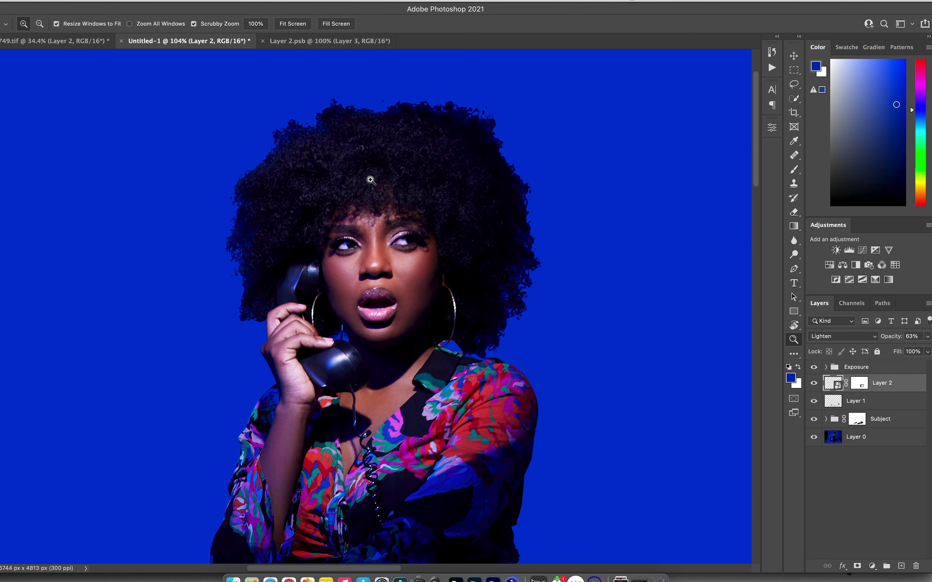
pyautogui.click(858, 420)
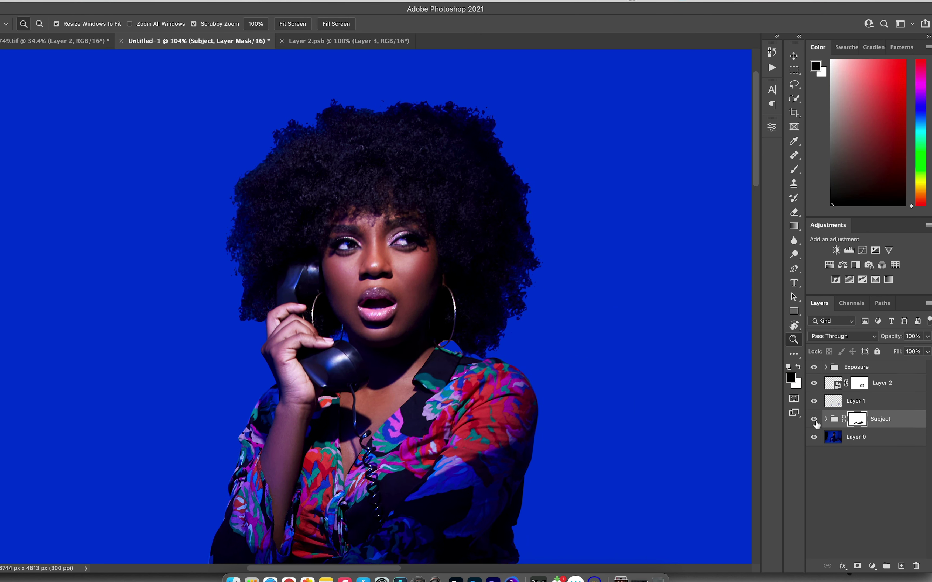
pyautogui.click(814, 420)
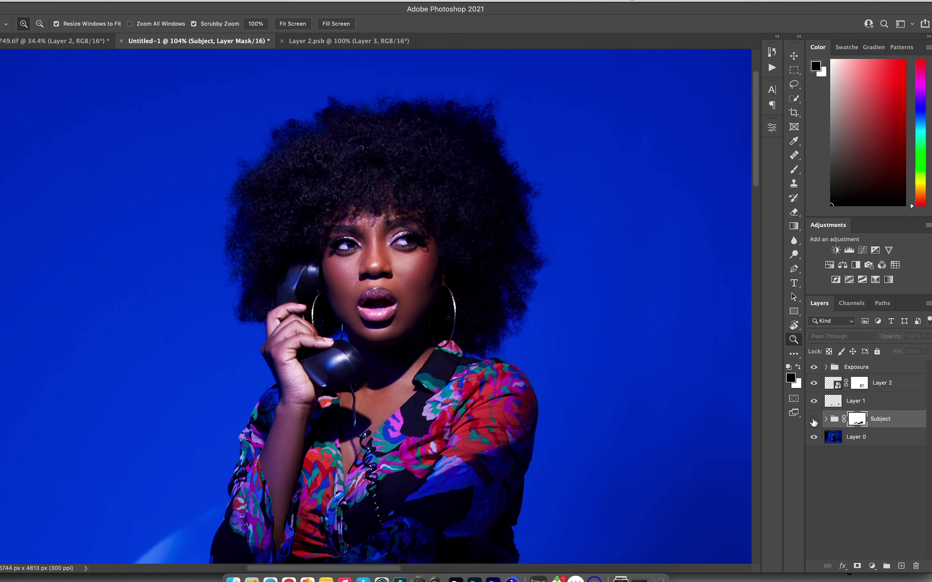
pyautogui.click(814, 422)
pyautogui.click(814, 422)
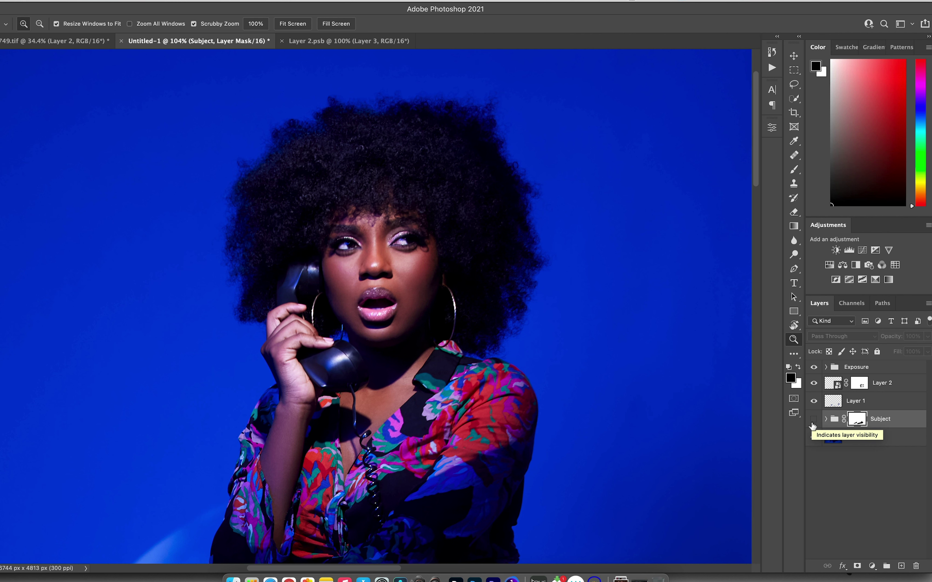
pyautogui.click(813, 422)
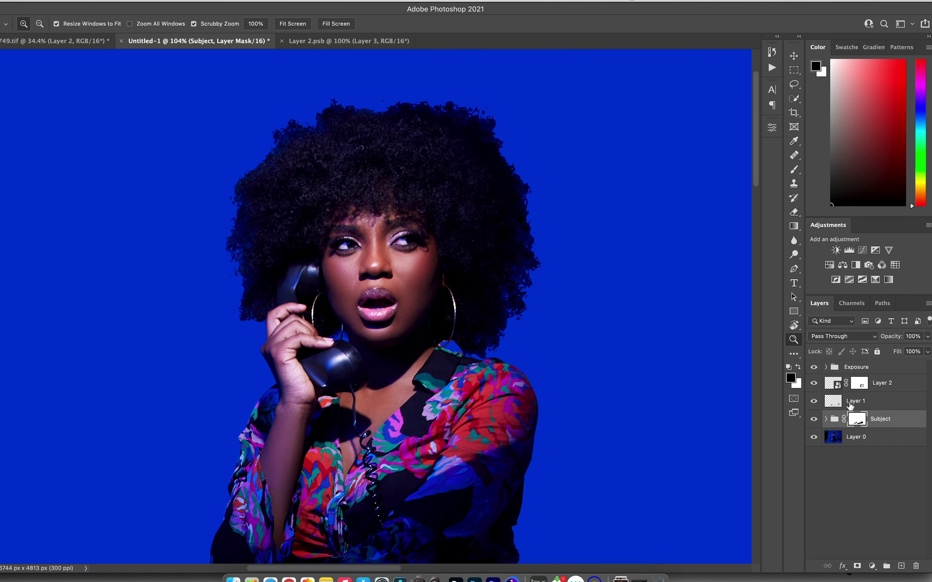
# Step: Set the brush flow to 57% and paint black around the hair outline on the Subject group's mask to restore the original soft edges
pyautogui.press('b')
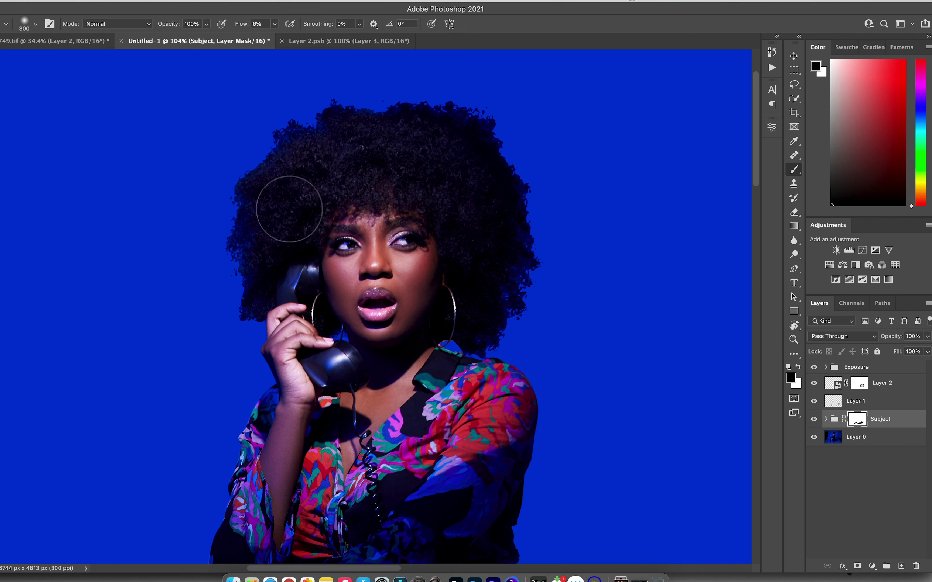
pyautogui.moveTo(243, 24); pyautogui.dragTo(251, 24)
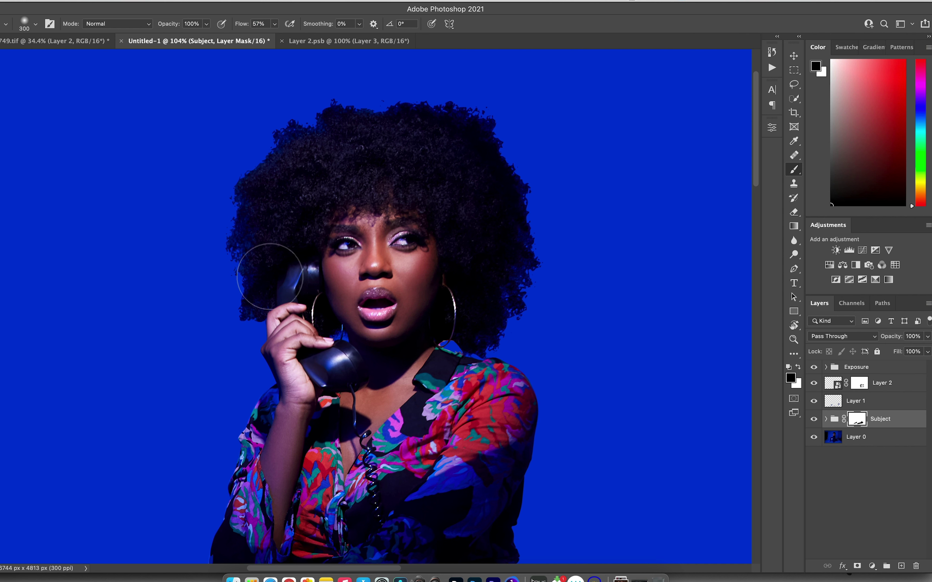
pyautogui.moveTo(270, 277)
pyautogui.mouseDown()
pyautogui.moveTo(250, 306)
pyautogui.moveTo(260, 297)
pyautogui.moveTo(250, 291)
pyautogui.moveTo(243, 244)
pyautogui.moveTo(277, 134)
pyautogui.moveTo(322, 110)
pyautogui.moveTo(374, 103)
pyautogui.moveTo(409, 105)
pyautogui.moveTo(381, 111)
pyautogui.moveTo(399, 117)
pyautogui.moveTo(476, 114)
pyautogui.moveTo(497, 131)
pyautogui.moveTo(486, 139)
pyautogui.moveTo(501, 131)
pyautogui.moveTo(524, 159)
pyautogui.moveTo(514, 149)
pyautogui.moveTo(536, 219)
pyautogui.moveTo(537, 244)
pyautogui.moveTo(507, 303)
pyautogui.moveTo(480, 316)
pyautogui.moveTo(464, 344)
pyautogui.moveTo(453, 339)
pyautogui.moveTo(463, 354)
pyautogui.moveTo(485, 351)
pyautogui.moveTo(500, 335)
pyautogui.mouseUp()
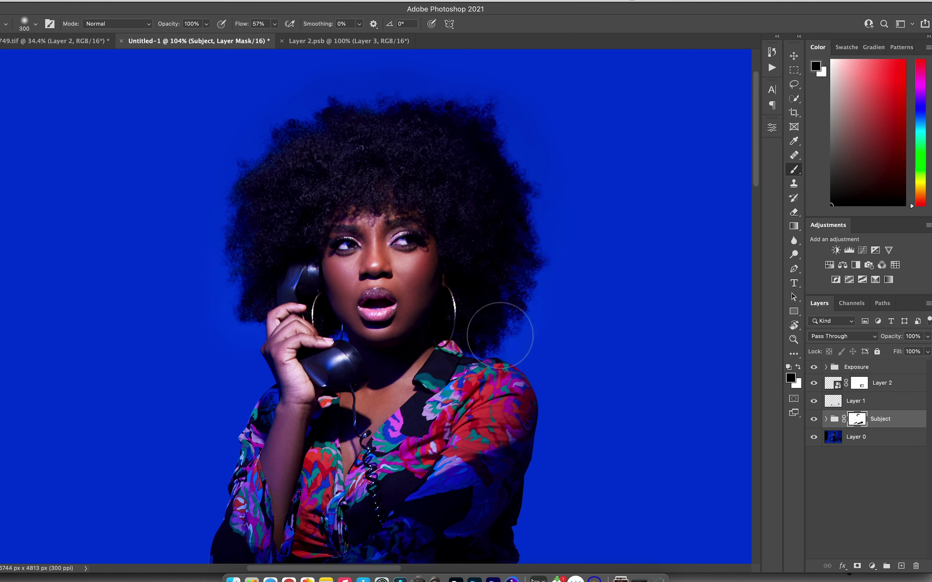
# Step: Compare the full Untitled-1 composite with the source TIFF document, showing Layer 2 and Layer 3 there
pyautogui.press('z')
pyautogui.moveTo(416, 229); pyautogui.dragTo(349, 245)
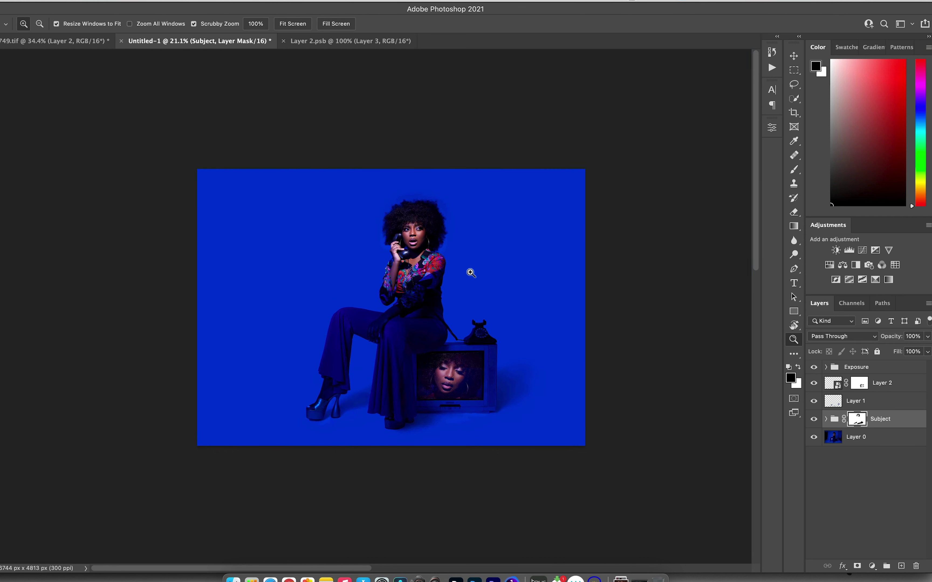
pyautogui.moveTo(462, 291); pyautogui.dragTo(482, 273)
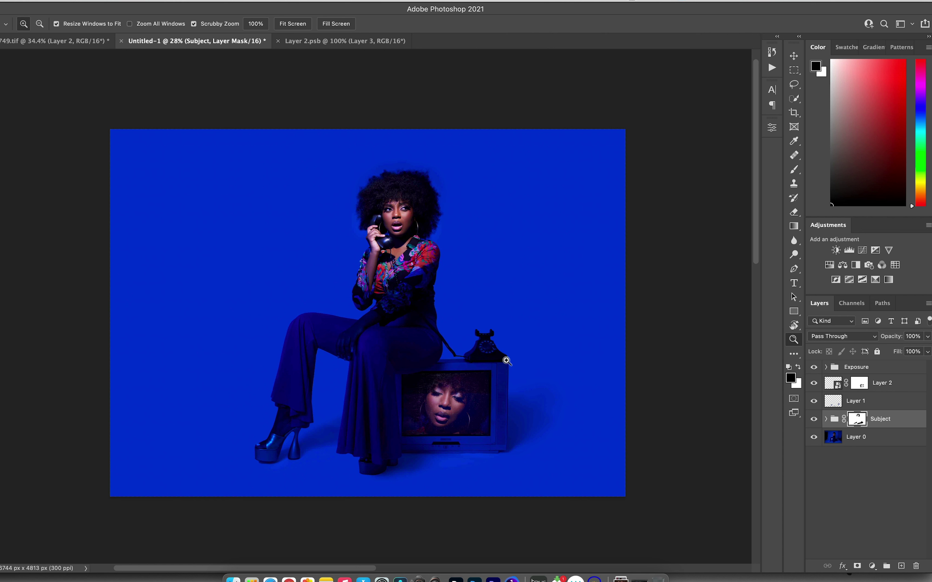
pyautogui.click(68, 45)
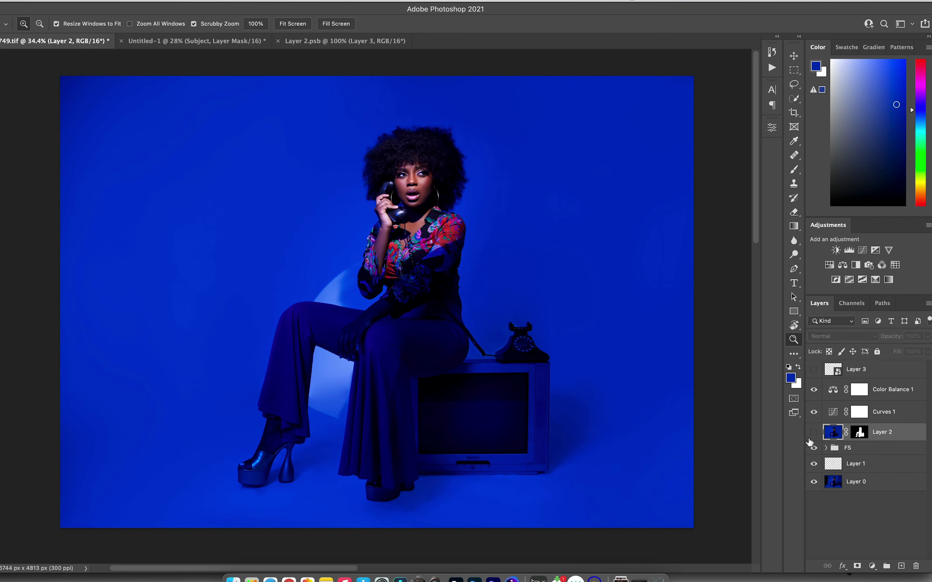
pyautogui.click(814, 432)
pyautogui.press('space')
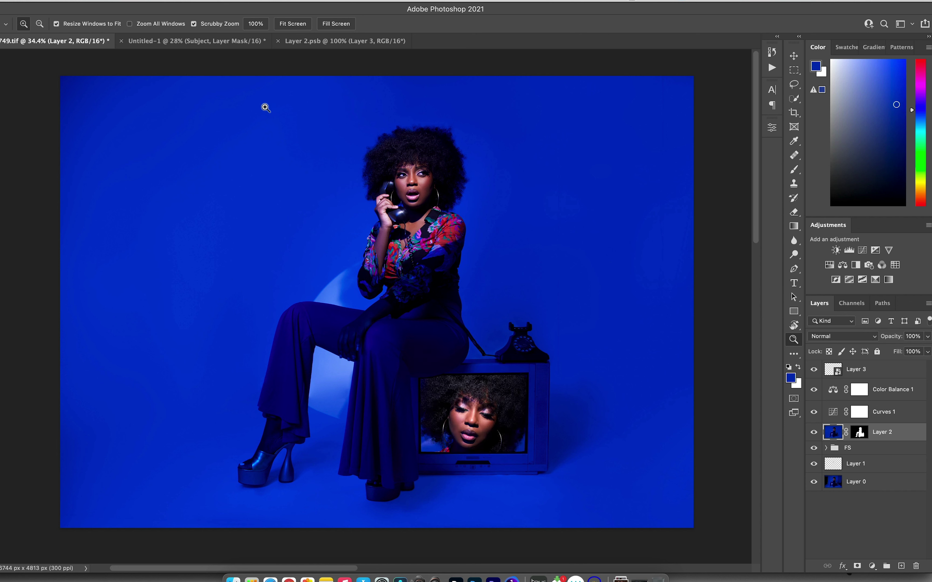
pyautogui.moveTo(399, 206); pyautogui.dragTo(381, 202)
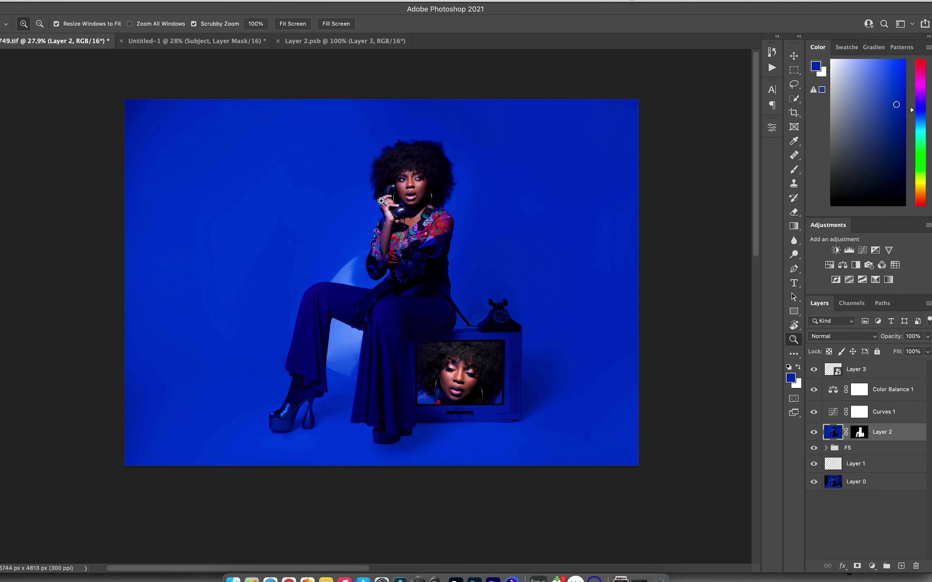
pyautogui.click(243, 48)
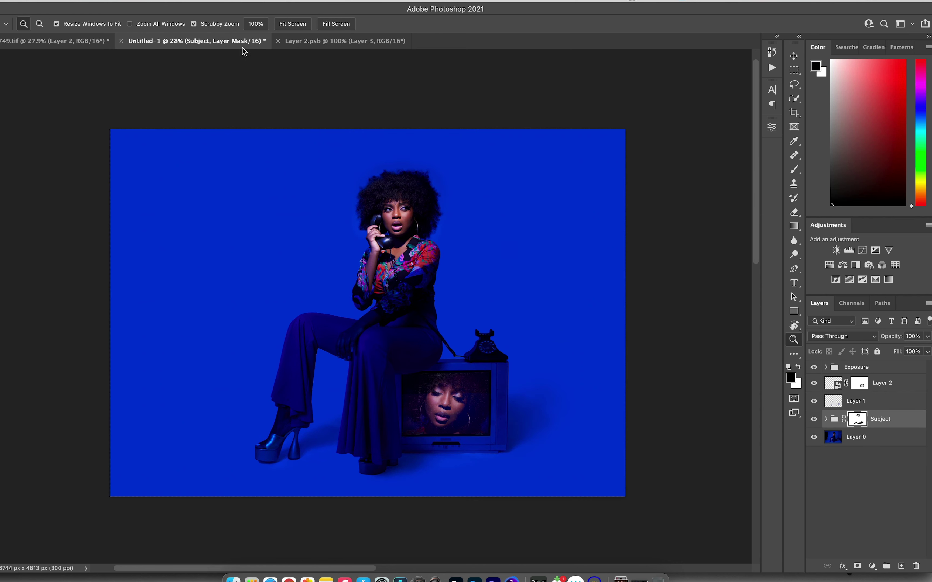